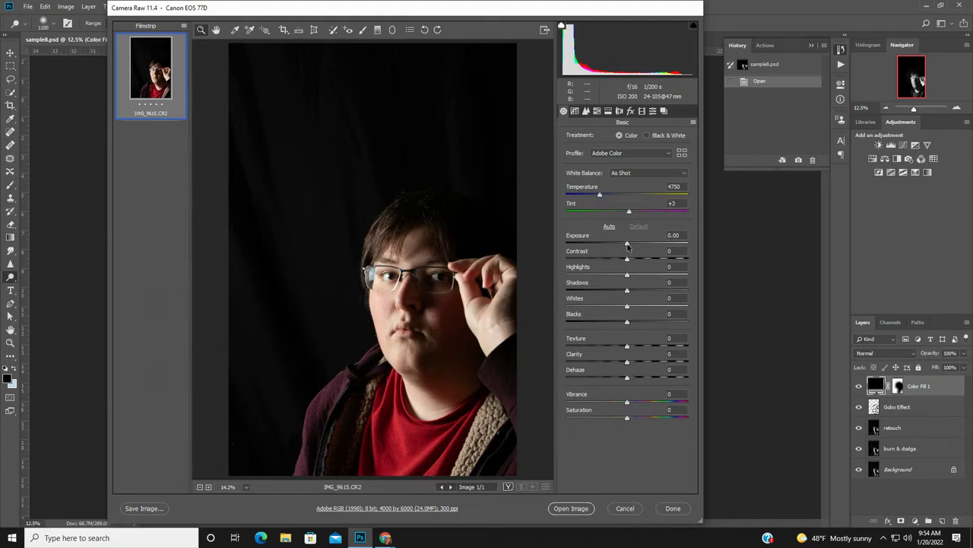
Set the portrait's Contrast to +15, Whites to +4, Blacks to -15 and Texture to -40 in Camera Raw
{"action": "left_click_drag", "start_coordinate": [628, 245], "coordinate": [628, 248]}
{"action": "left_click_drag", "start_coordinate": [627, 259], "coordinate": [626, 295]}
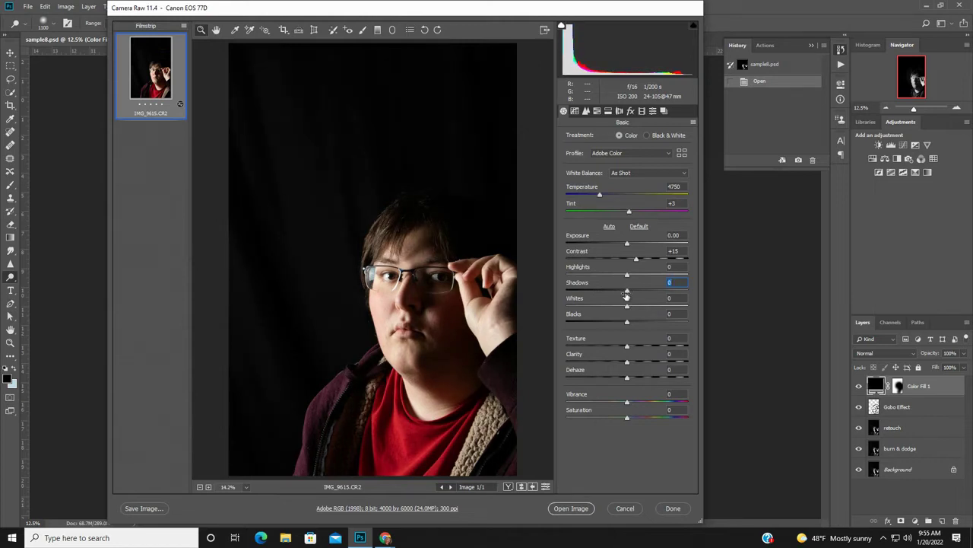
{"action": "left_click", "coordinate": [628, 307]}
{"action": "left_click_drag", "start_coordinate": [627, 307], "coordinate": [596, 354]}
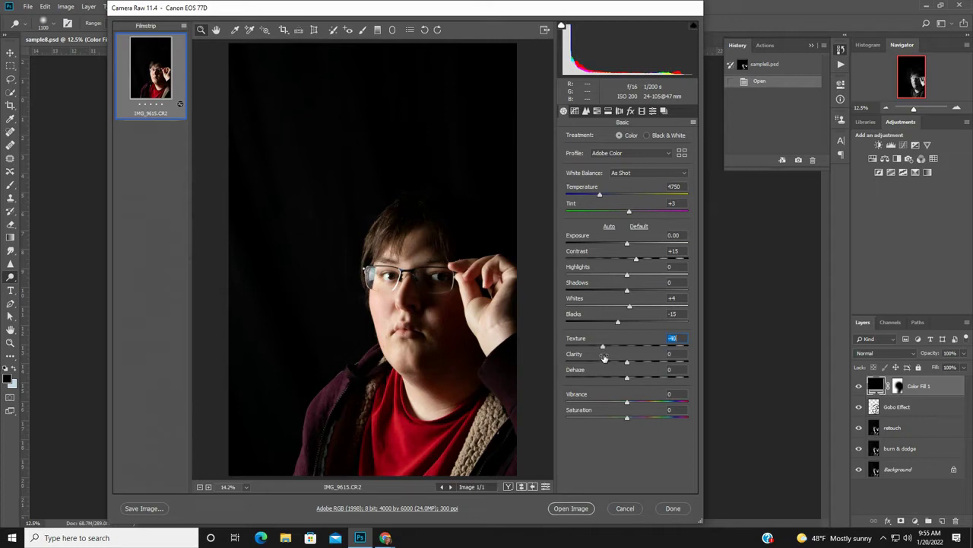
Set Clarity to -10 and Dehaze to +8, and open the raw image for editing
{"action": "left_click_drag", "start_coordinate": [627, 362], "coordinate": [653, 368]}
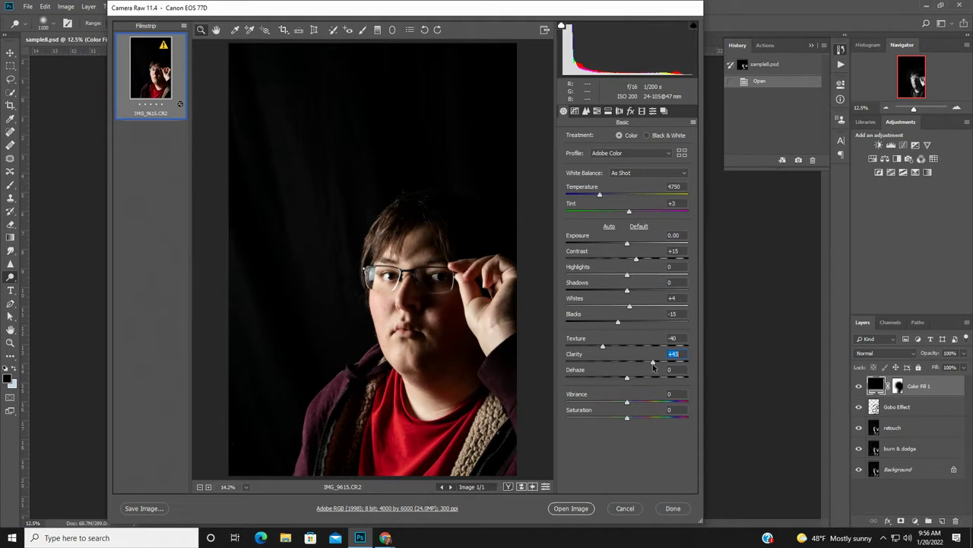
{"action": "left_click_drag", "start_coordinate": [652, 368], "coordinate": [632, 380]}
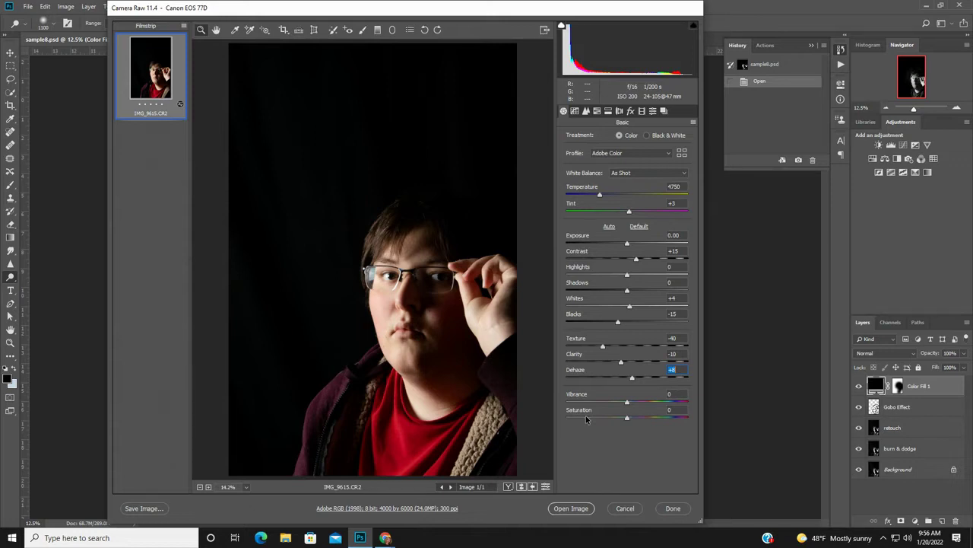
{"action": "left_click", "coordinate": [580, 509]}
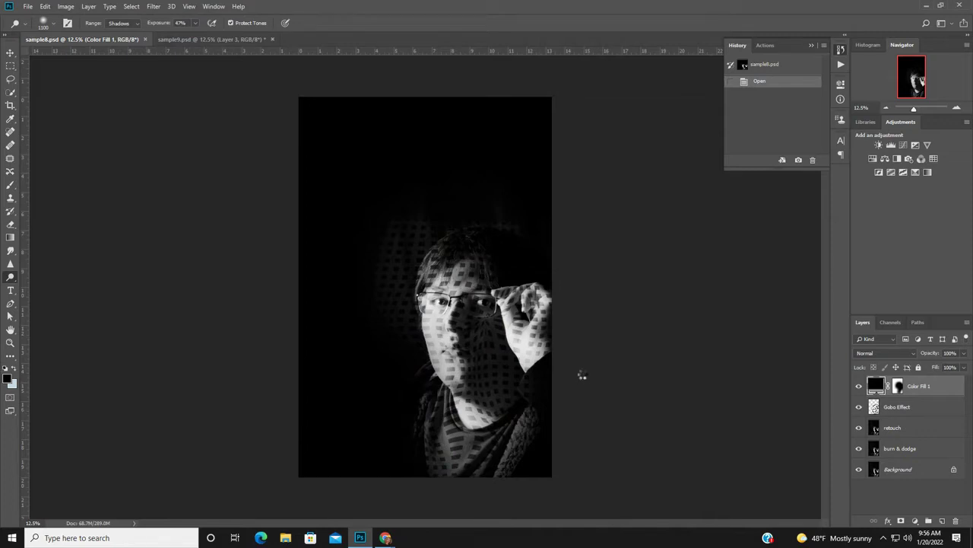
Review the finished sample8.psd by hiding the layers above the background and showing them again one at a time
{"action": "left_click", "coordinate": [52, 40]}
{"action": "left_click_drag", "start_coordinate": [860, 390], "coordinate": [873, 462]}
{"action": "left_click", "coordinate": [858, 449]}
{"action": "left_click", "coordinate": [858, 450]}
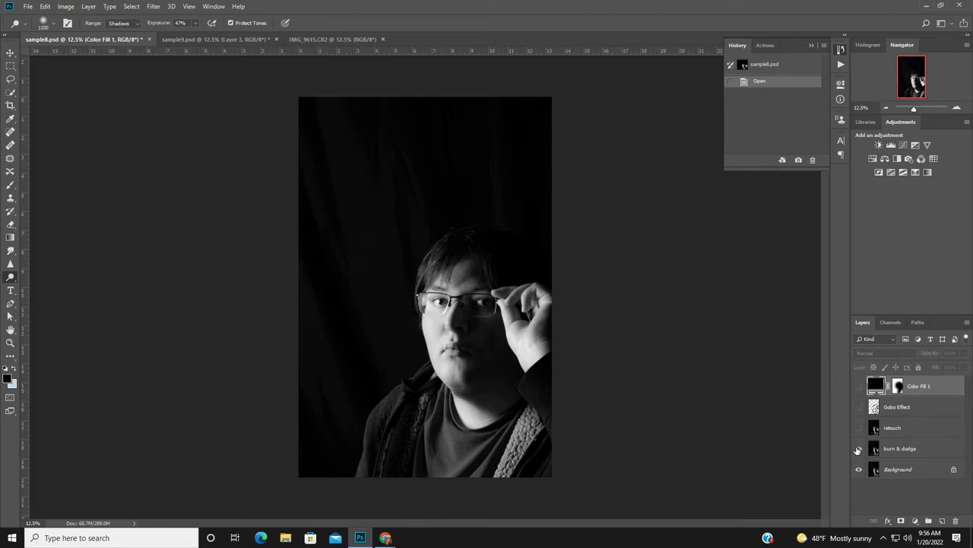
{"action": "left_click", "coordinate": [857, 450]}
{"action": "left_click", "coordinate": [858, 449]}
{"action": "left_click", "coordinate": [857, 450]}
{"action": "left_click", "coordinate": [859, 428]}
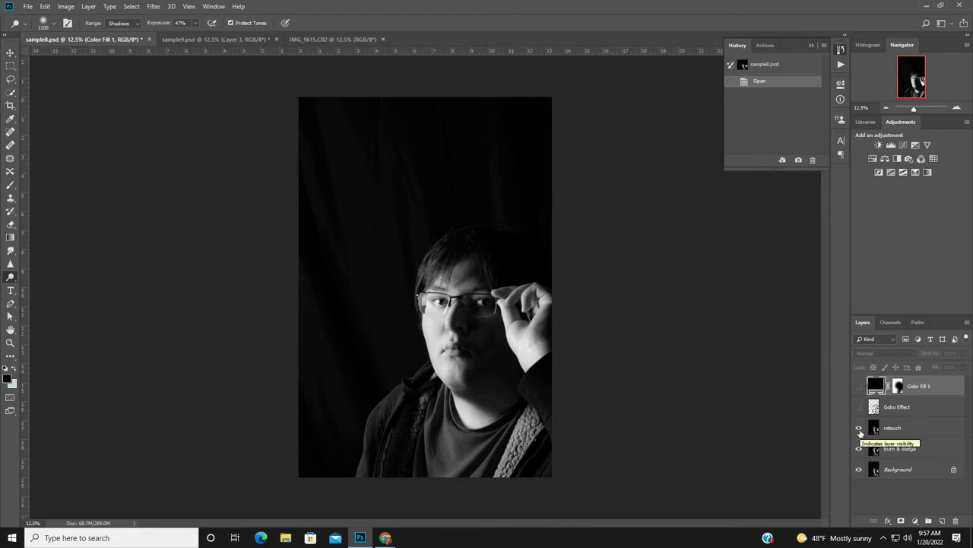
{"action": "left_click", "coordinate": [859, 407]}
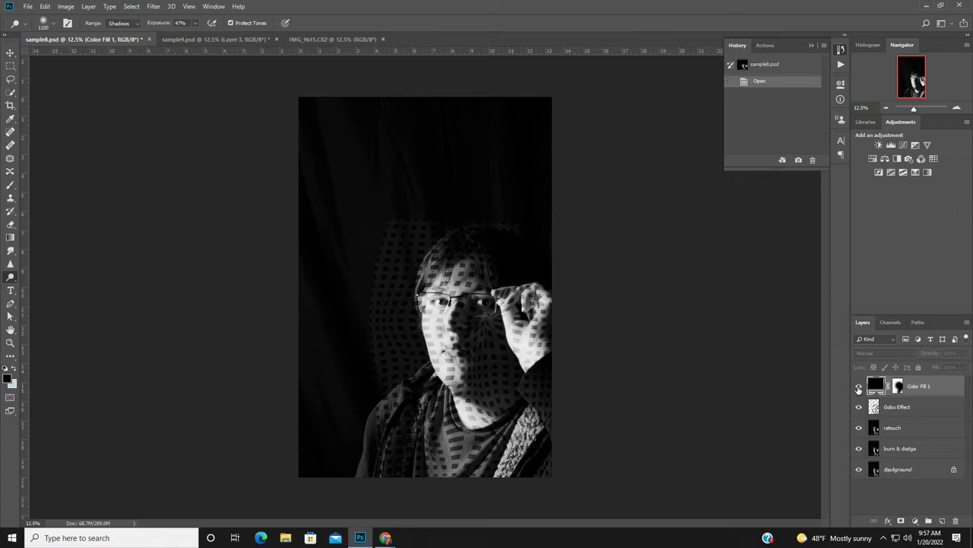
{"action": "left_click", "coordinate": [858, 386]}
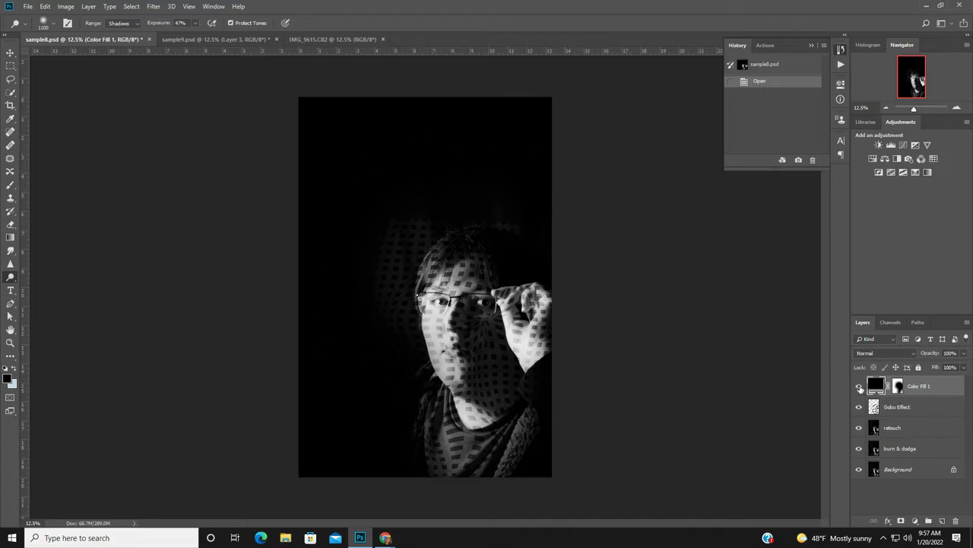
Duplicate the Background layer of IMG_9615.CR2 as a layer named "burn and dodge"
{"action": "left_click", "coordinate": [355, 40]}
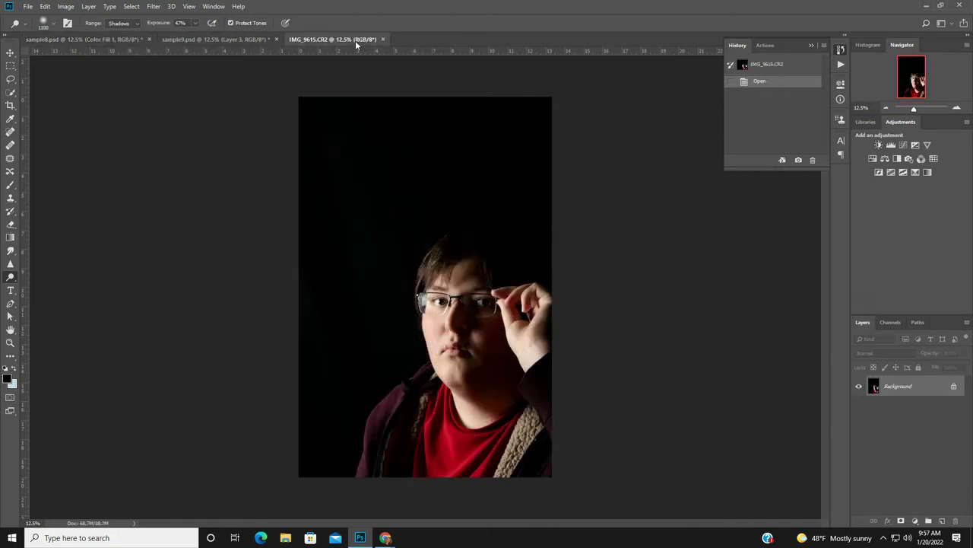
{"action": "right_click", "coordinate": [907, 387]}
{"action": "left_click", "coordinate": [915, 408]}
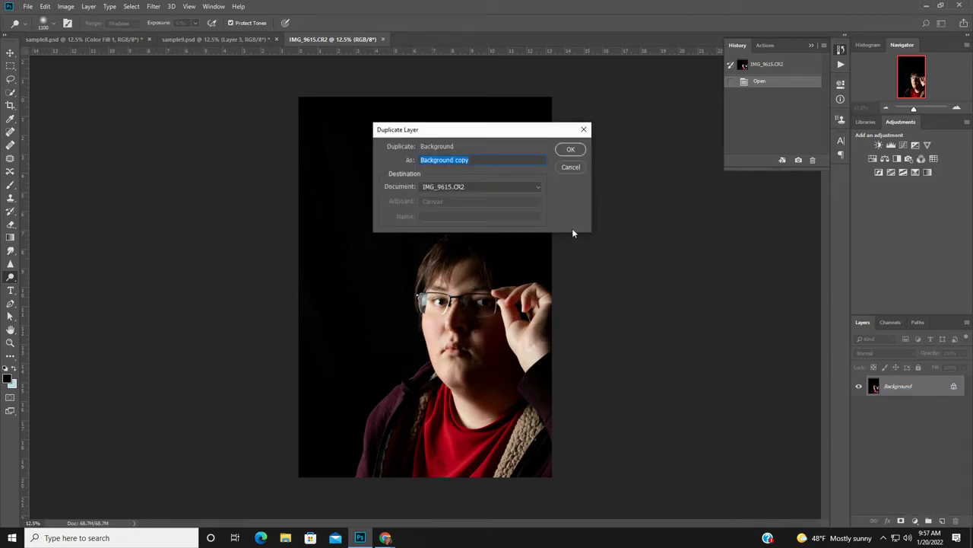
{"action": "type", "text": "burn and dodge"}
{"action": "left_click", "coordinate": [570, 149]}
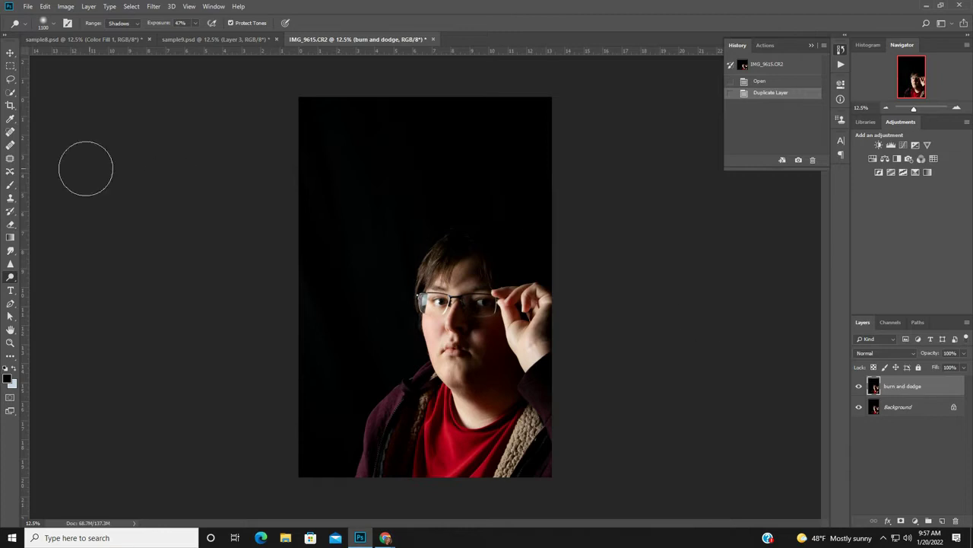
Burn the shadowed cheek beside the nose with a 300 px brush
{"action": "right_click", "coordinate": [11, 278]}
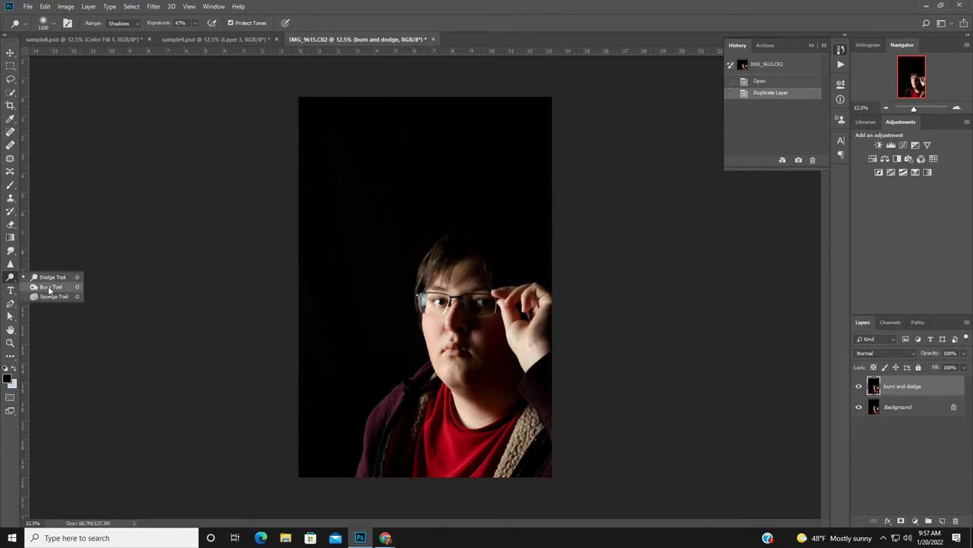
{"action": "left_click", "coordinate": [49, 288]}
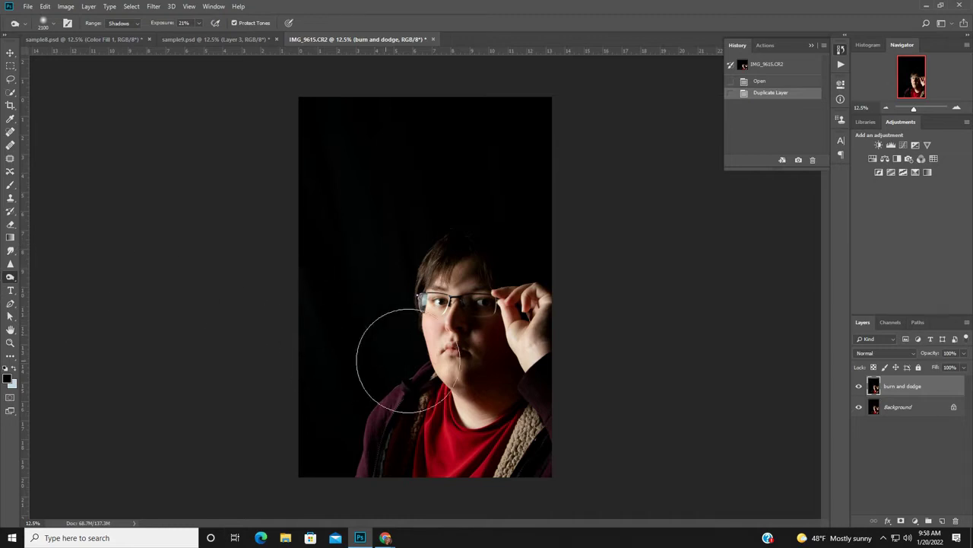
{"action": "key", "text": "bracketleft"}
{"action": "key", "text": "bracketleft"}
{"action": "key", "text": "bracketleft"}
{"action": "key", "text": "bracketleft"}
{"action": "key", "text": "bracketleft"}
{"action": "key", "text": "bracketleft"}
{"action": "key", "text": "bracketleft"}
{"action": "key", "text": "bracketleft"}
{"action": "key", "text": "bracketleft"}
{"action": "left_click", "coordinate": [479, 337]}
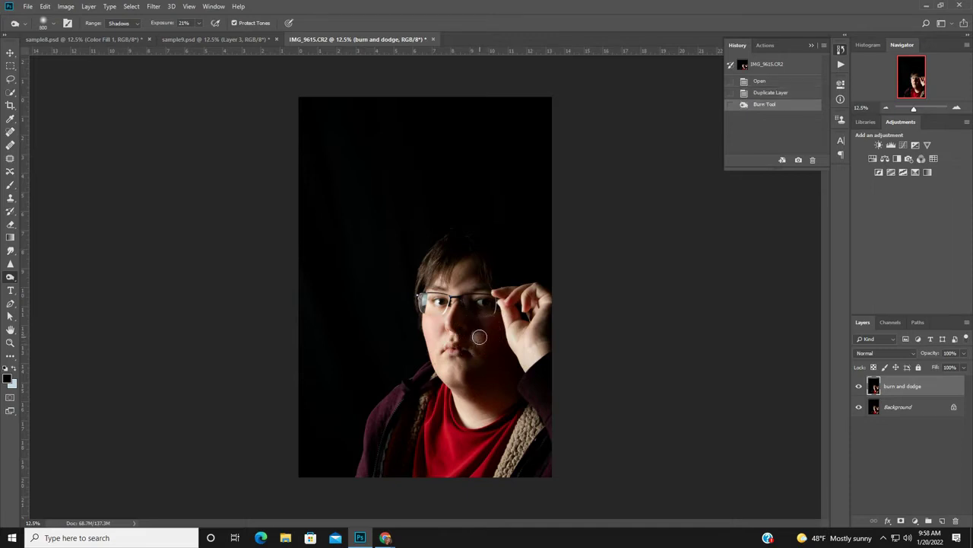
{"action": "left_click", "coordinate": [479, 337]}
{"action": "left_click", "coordinate": [477, 339]}
{"action": "left_click", "coordinate": [478, 340]}
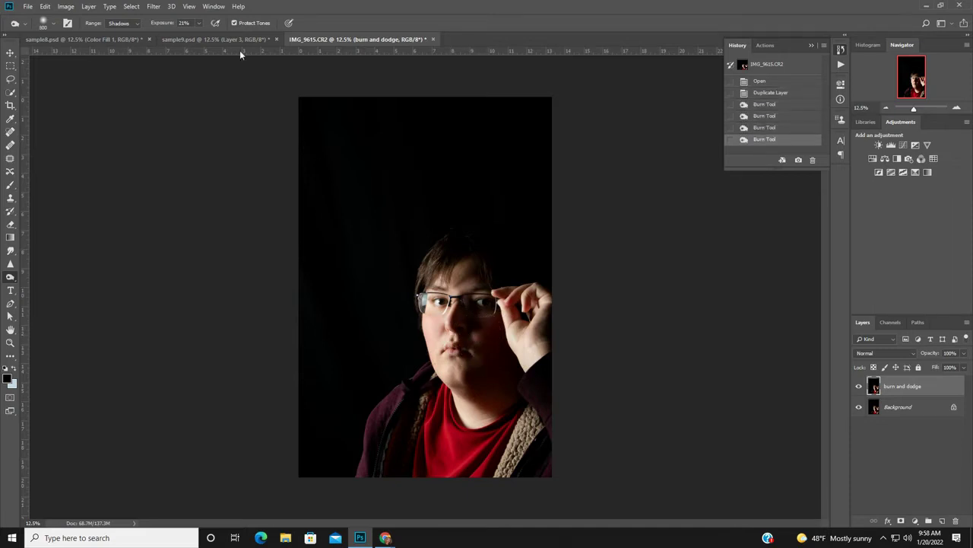
Burn the shadowed cheek and the area around the mouth with the Shadows range at 50% exposure
{"action": "left_click", "coordinate": [139, 25]}
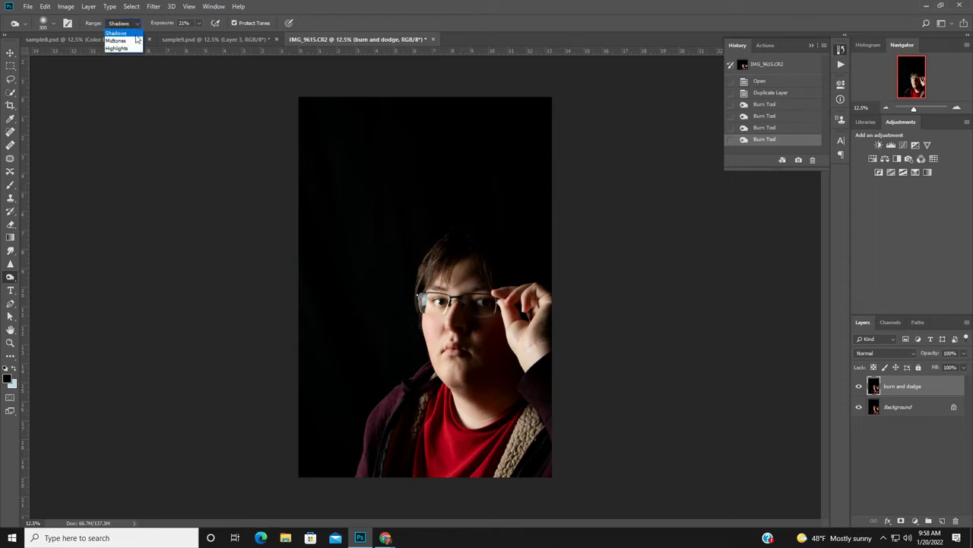
{"action": "left_click", "coordinate": [135, 35]}
{"action": "left_click", "coordinate": [198, 24]}
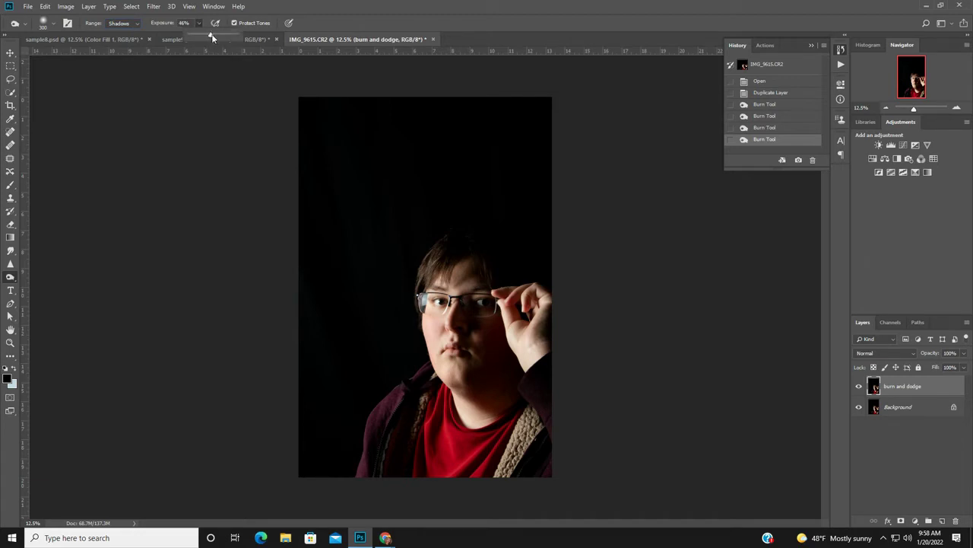
{"action": "left_click", "coordinate": [475, 337]}
{"action": "left_click", "coordinate": [479, 343]}
{"action": "left_click", "coordinate": [476, 337]}
{"action": "left_click", "coordinate": [477, 357]}
{"action": "left_click", "coordinate": [466, 346]}
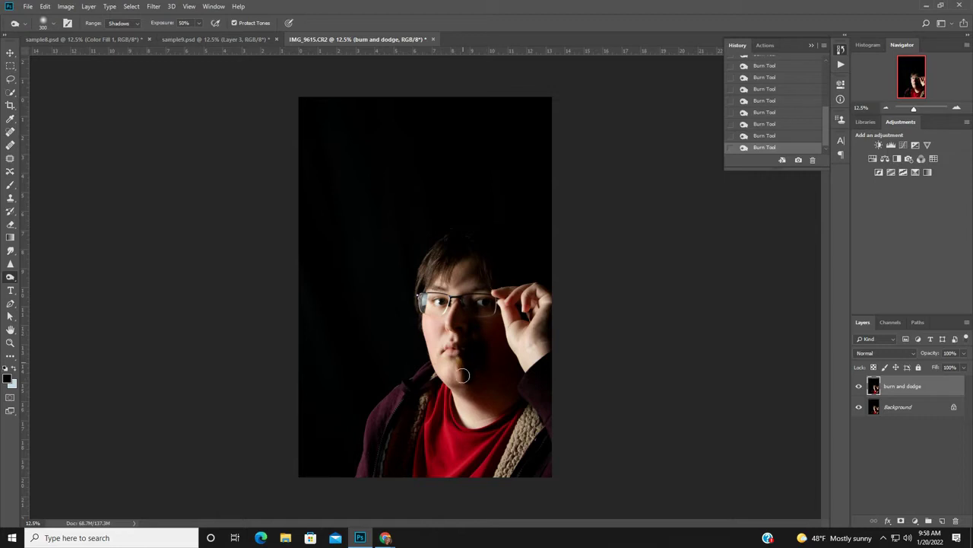
Step back through the history to revert the last three burn strokes near the chin
{"action": "left_click", "coordinate": [776, 124]}
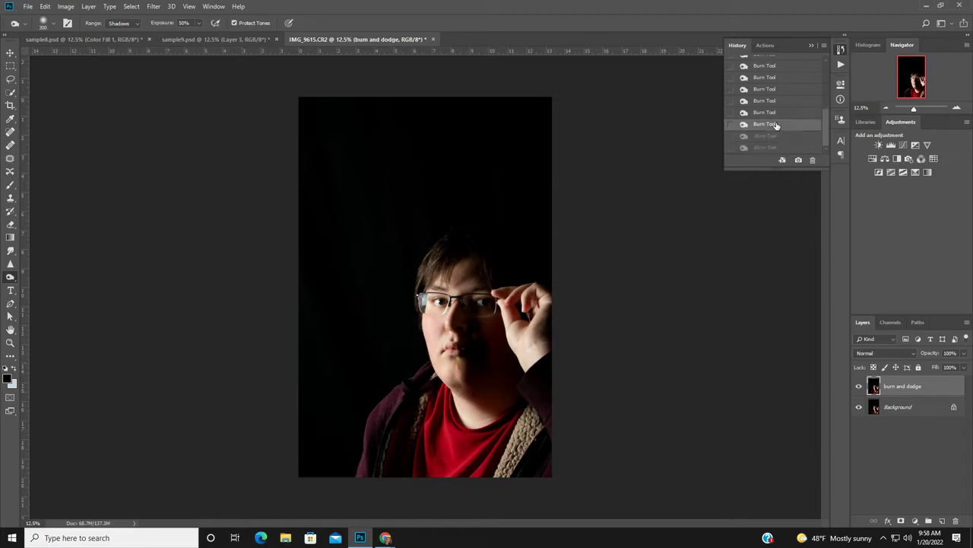
{"action": "left_click", "coordinate": [775, 112]}
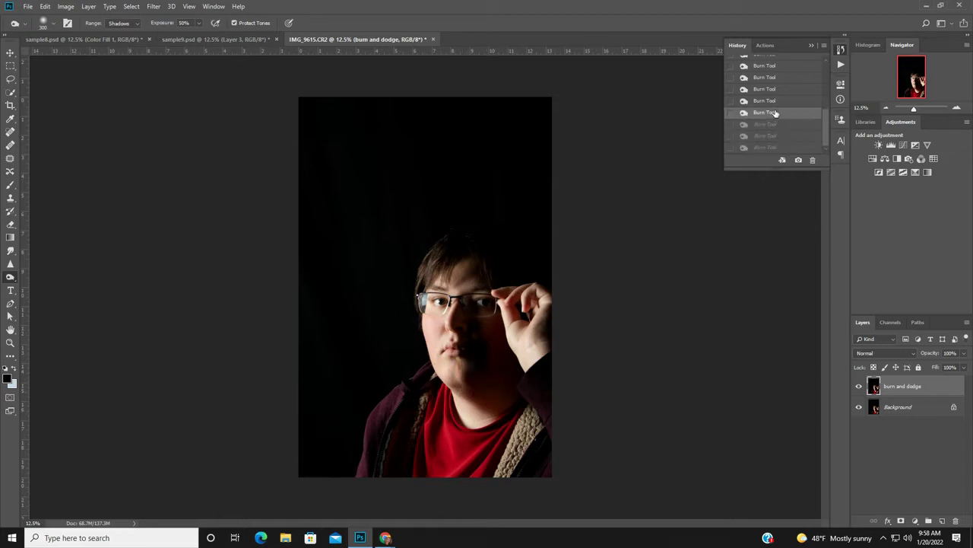
{"action": "left_click", "coordinate": [773, 101]}
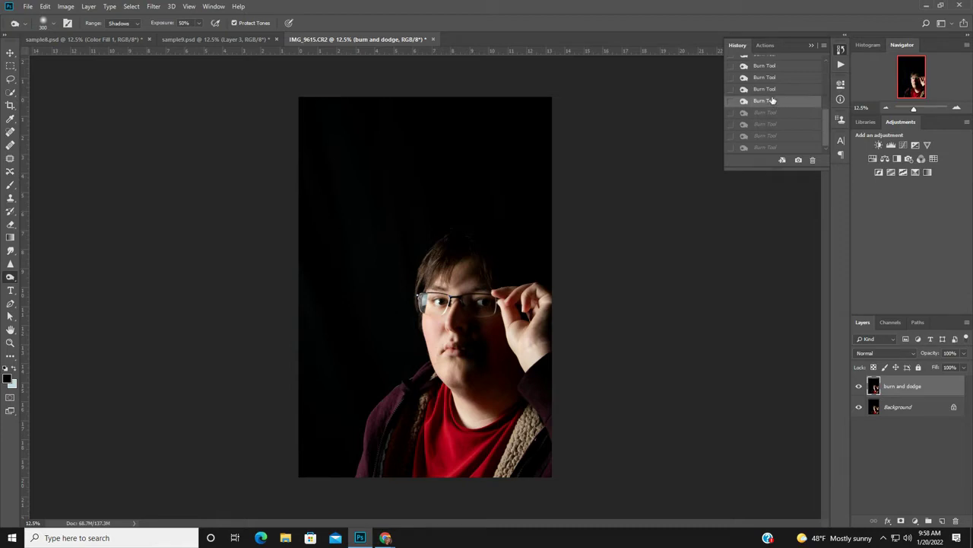
{"action": "left_click", "coordinate": [772, 114]}
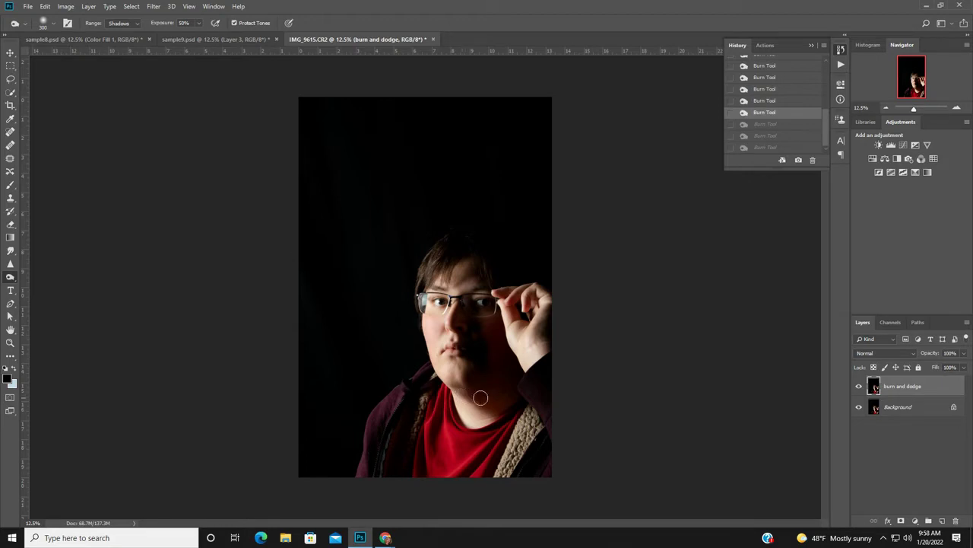
Burn along the neck, undo the last stroke, and darken the jaw and neck shadows at 15% exposure
{"action": "left_click_drag", "start_coordinate": [464, 396], "coordinate": [517, 395]}
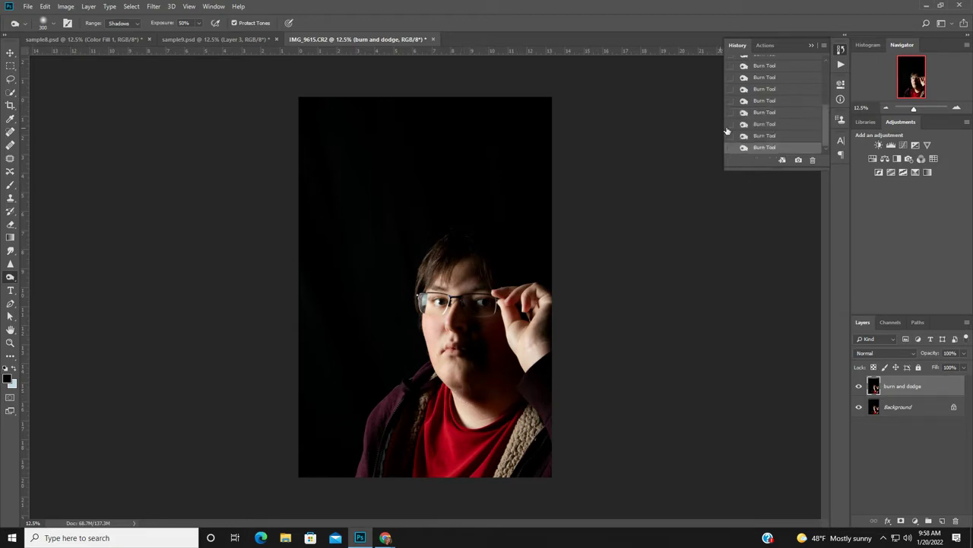
{"action": "left_click", "coordinate": [755, 136]}
{"action": "left_click", "coordinate": [199, 23]}
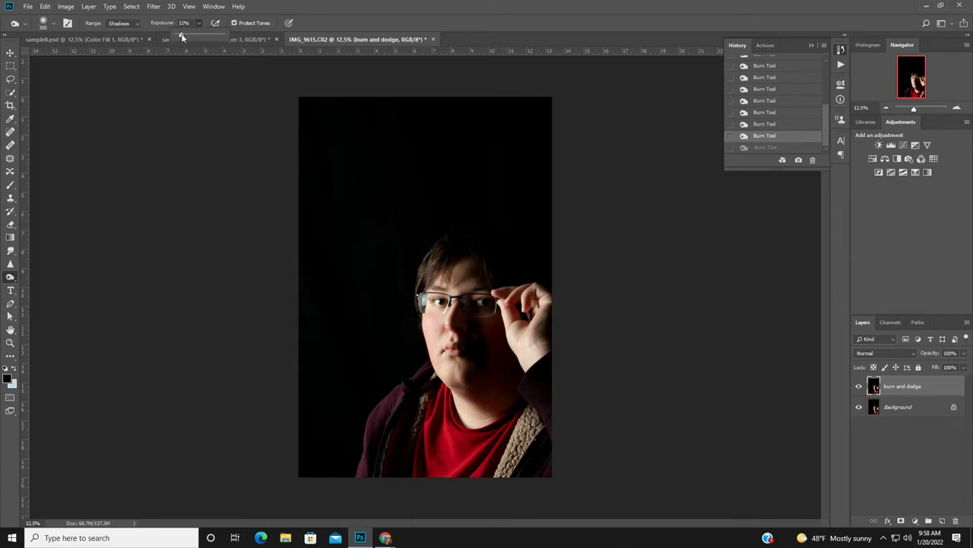
{"action": "left_click", "coordinate": [491, 401]}
{"action": "left_click_drag", "start_coordinate": [460, 391], "coordinate": [466, 392]}
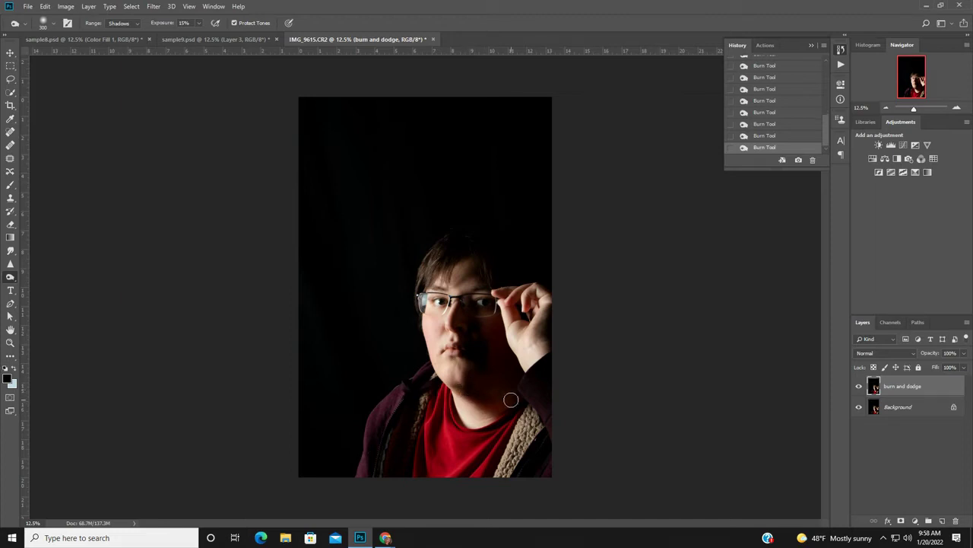
Compare the portrait with and without the burn and dodge layer
{"action": "left_click", "coordinate": [859, 387]}
{"action": "left_click", "coordinate": [858, 387]}
{"action": "left_click", "coordinate": [859, 387]}
{"action": "left_click", "coordinate": [858, 387]}
Dodge the whites of the eyes with a 39 px brush
{"action": "right_click", "coordinate": [10, 277]}
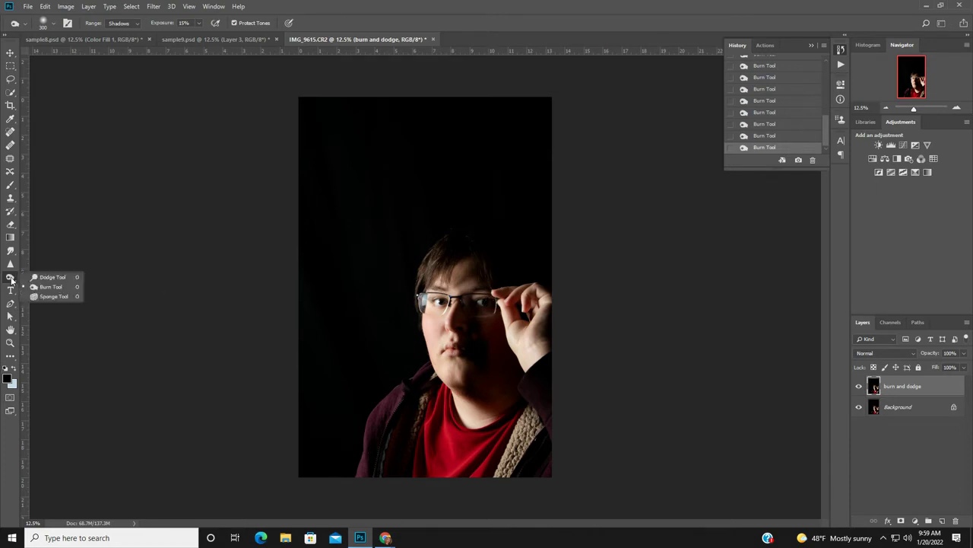
{"action": "left_click", "coordinate": [34, 277]}
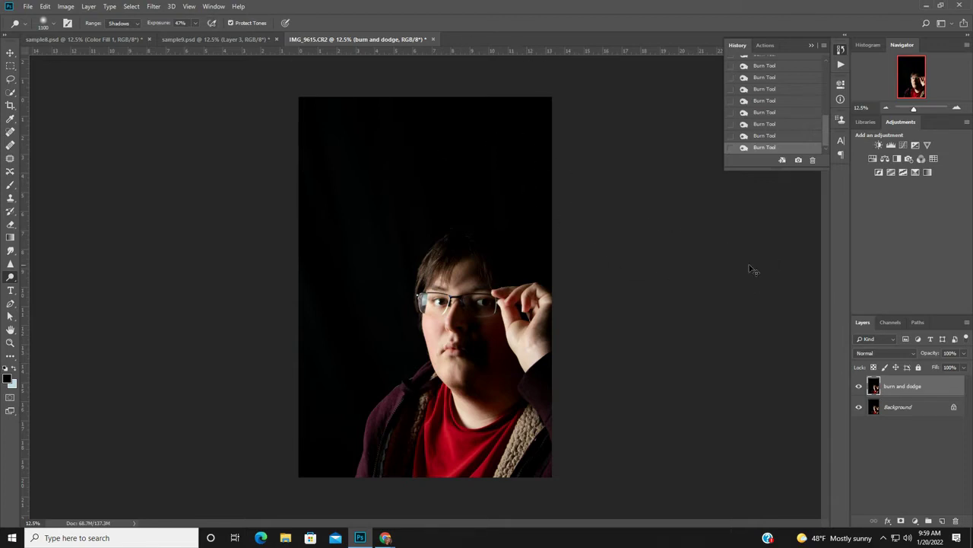
{"action": "key", "text": "ctrl+plus"}
{"action": "key", "text": "ctrl+plus"}
{"action": "key", "text": "ctrl+plus"}
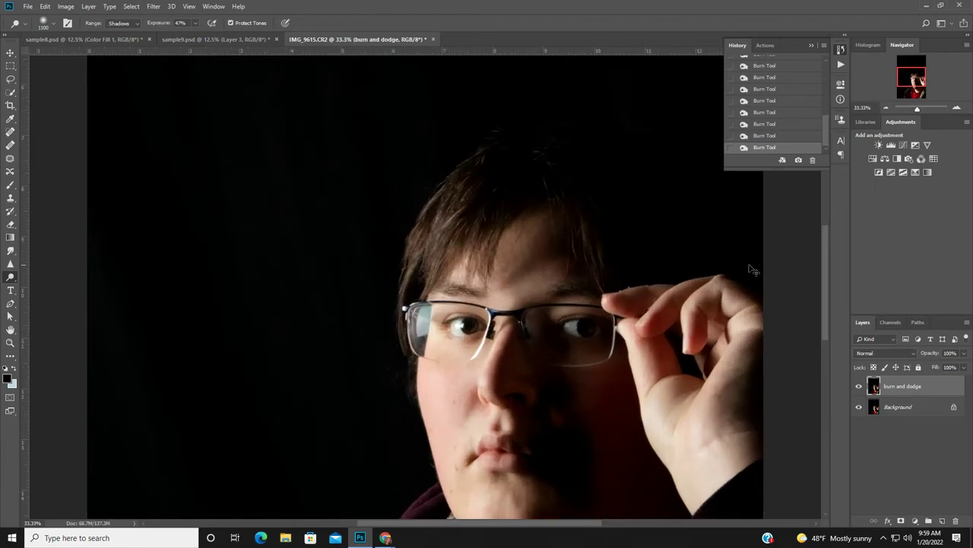
{"action": "key", "text": "ctrl+plus"}
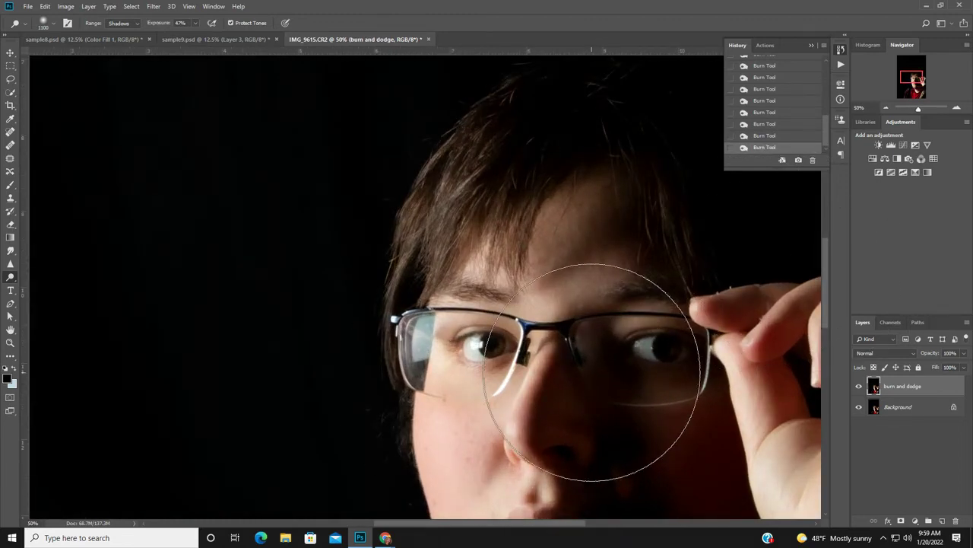
{"action": "left_click", "coordinate": [52, 24]}
{"action": "left_click_drag", "start_coordinate": [115, 56], "coordinate": [68, 56]}
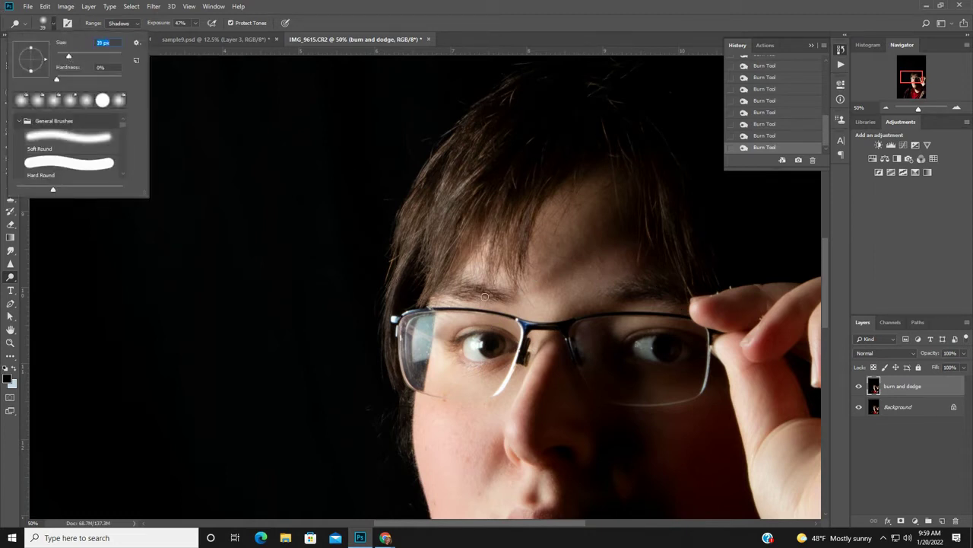
{"action": "left_click", "coordinate": [473, 347]}
{"action": "left_click", "coordinate": [475, 347]}
{"action": "left_click", "coordinate": [475, 345]}
{"action": "left_click", "coordinate": [473, 352]}
{"action": "left_click", "coordinate": [474, 347]}
{"action": "left_click", "coordinate": [471, 350]}
{"action": "left_click", "coordinate": [473, 346]}
{"action": "left_click", "coordinate": [475, 344]}
{"action": "left_click", "coordinate": [476, 345]}
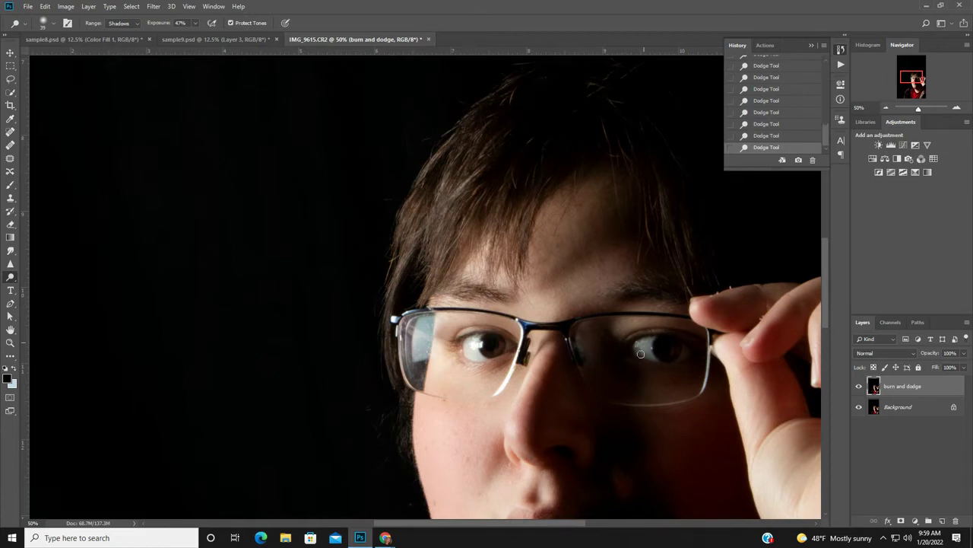
Compare the dodged eyes with and without the burn and dodge layer, and examine them at full view and close up
{"action": "left_click", "coordinate": [860, 386]}
{"action": "left_click", "coordinate": [860, 386]}
{"action": "key", "text": "ctrl+minus"}
{"action": "key", "text": "ctrl+minus"}
{"action": "key", "text": "ctrl+minus"}
{"action": "key", "text": "ctrl+minus"}
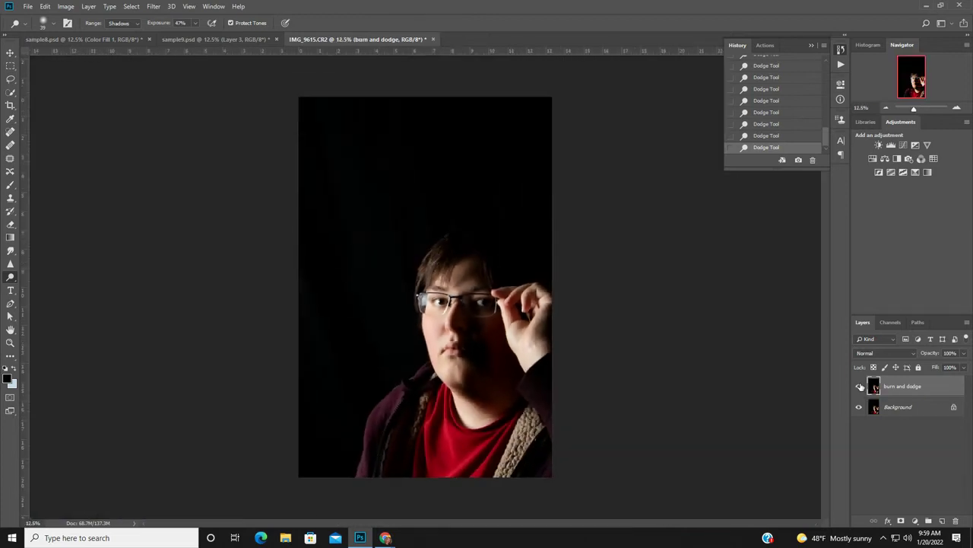
{"action": "key", "text": "ctrl+plus"}
{"action": "key", "text": "ctrl+plus"}
{"action": "key", "text": "ctrl+plus"}
{"action": "key", "text": "ctrl+plus"}
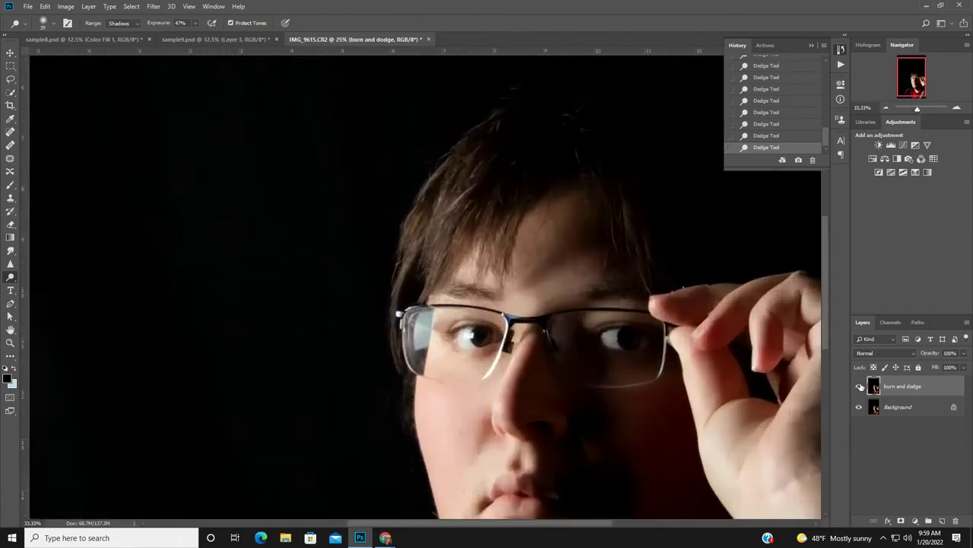
{"action": "key", "text": "ctrl+plus"}
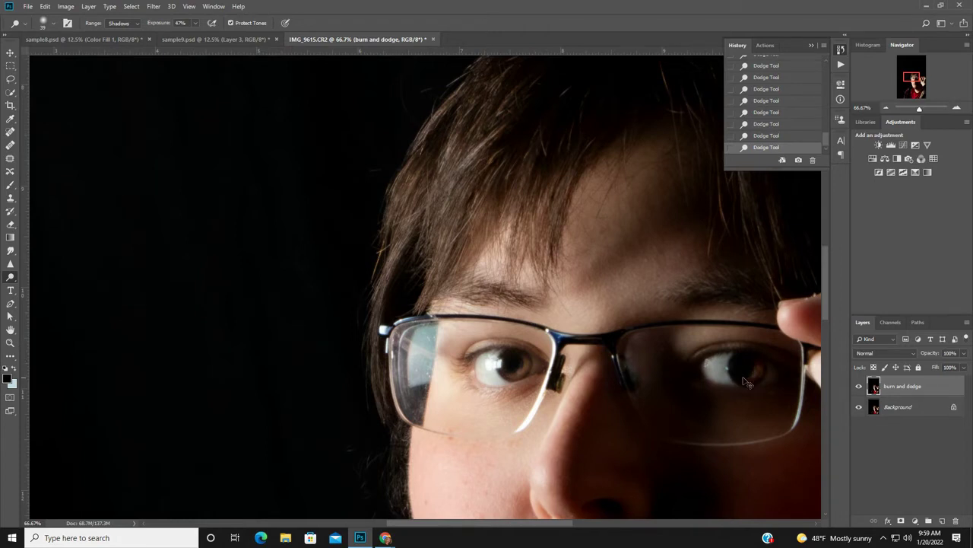
Compare the whole portrait with and without the burn and dodge layer
{"action": "key", "text": "ctrl+minus"}
{"action": "key", "text": "ctrl+minus"}
{"action": "key", "text": "ctrl+minus"}
{"action": "key", "text": "ctrl+minus"}
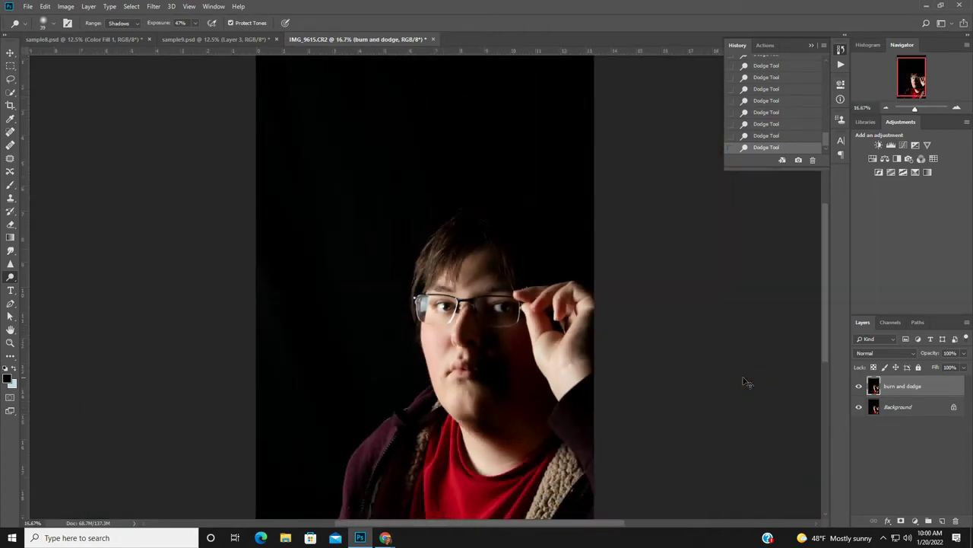
{"action": "key", "text": "ctrl+minus"}
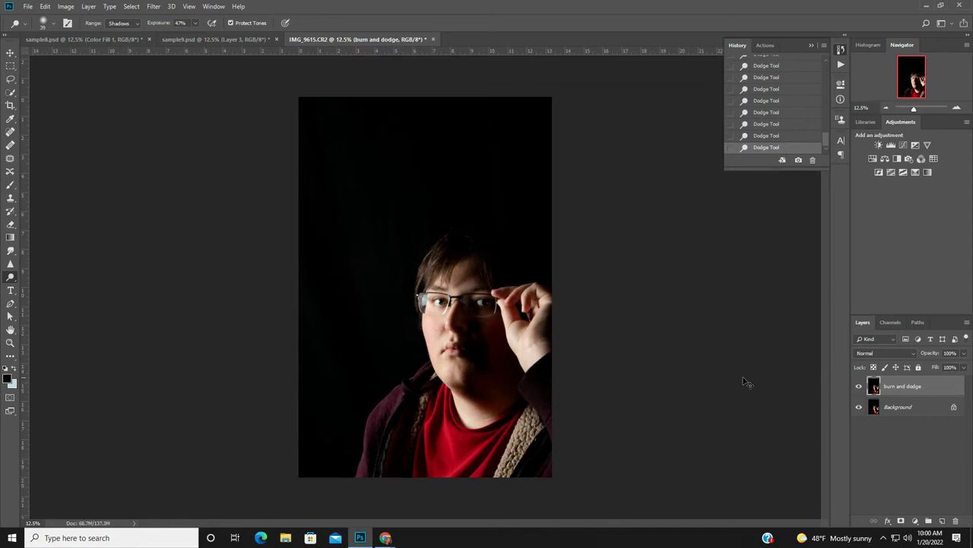
{"action": "left_click", "coordinate": [860, 386]}
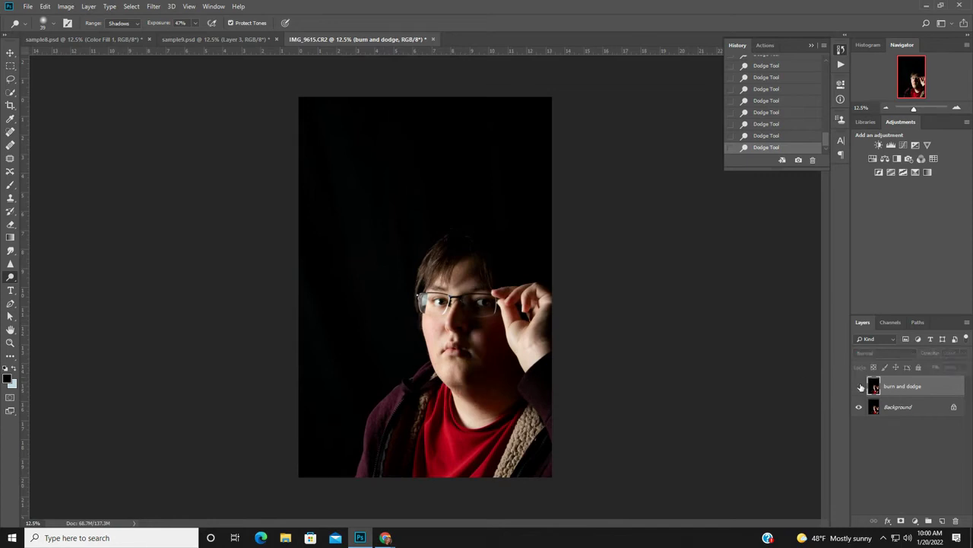
{"action": "left_click", "coordinate": [860, 386]}
{"action": "left_click", "coordinate": [860, 386]}
{"action": "left_click", "coordinate": [860, 385]}
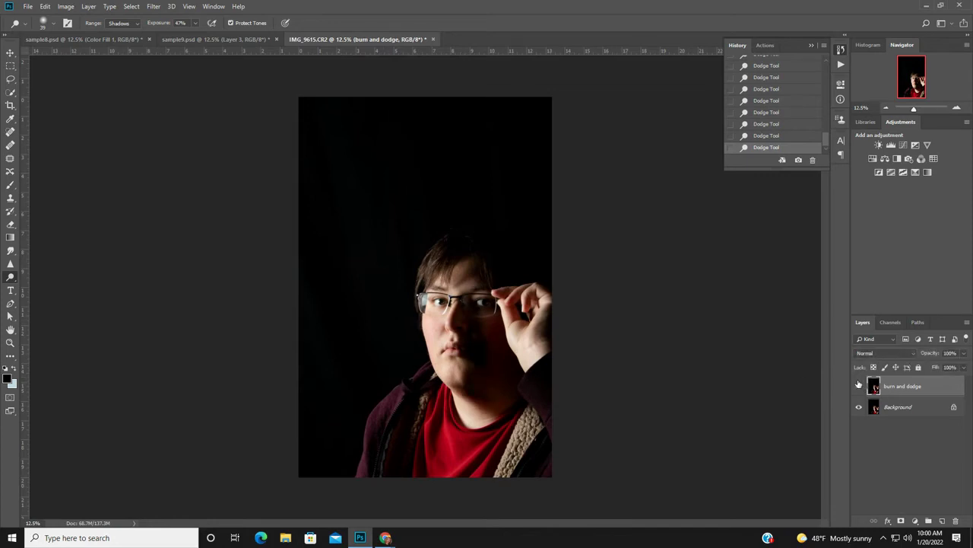
{"action": "left_click", "coordinate": [859, 386]}
{"action": "left_click", "coordinate": [860, 386]}
{"action": "left_click", "coordinate": [859, 386]}
{"action": "left_click", "coordinate": [859, 385]}
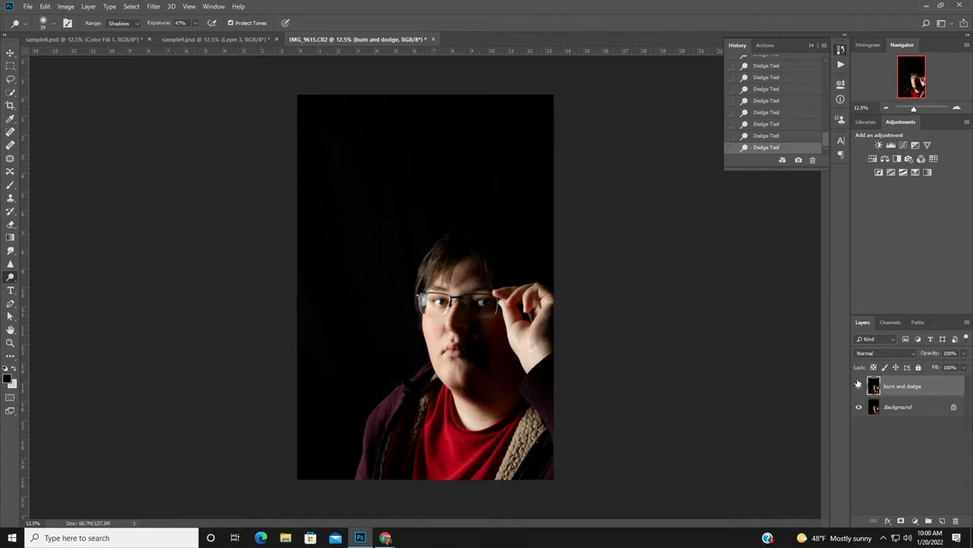
Examine the dodged eyes behind the glasses close up and against the whole portrait
{"action": "key", "text": "ctrl+plus"}
{"action": "key", "text": "ctrl+plus"}
{"action": "key", "text": "ctrl+plus"}
{"action": "key", "text": "ctrl+plus"}
{"action": "key", "text": "ctrl+plus"}
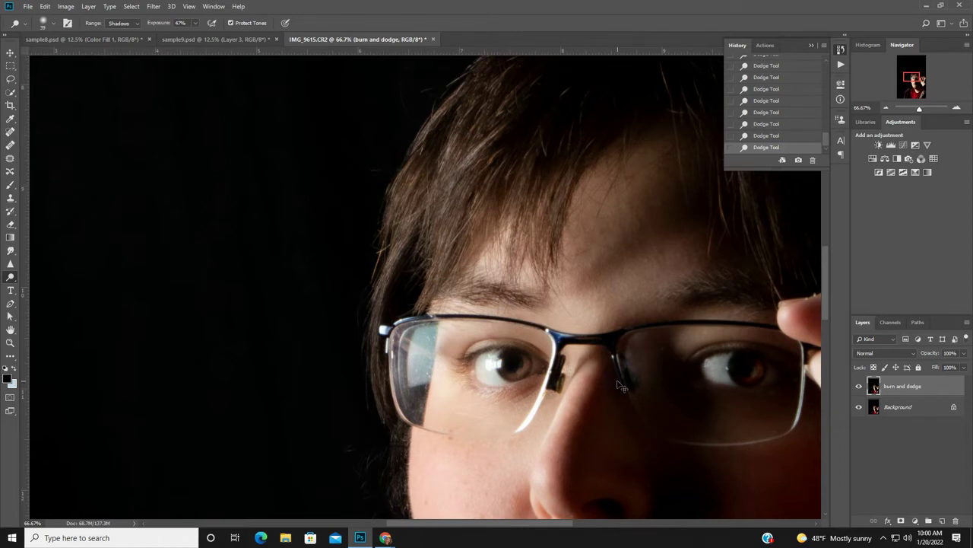
{"action": "key", "text": "ctrl+minus"}
{"action": "key", "text": "ctrl+minus"}
{"action": "key", "text": "ctrl+minus"}
{"action": "key", "text": "ctrl+minus"}
{"action": "key", "text": "ctrl+minus"}
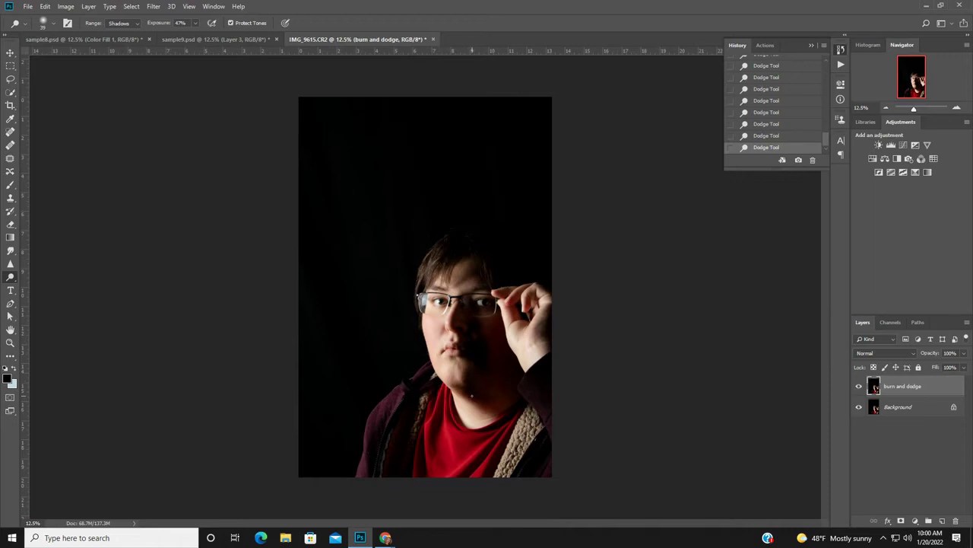
Duplicate the burn and dodge layer within the same document and name the copy "retouch"
{"action": "right_click", "coordinate": [917, 389]}
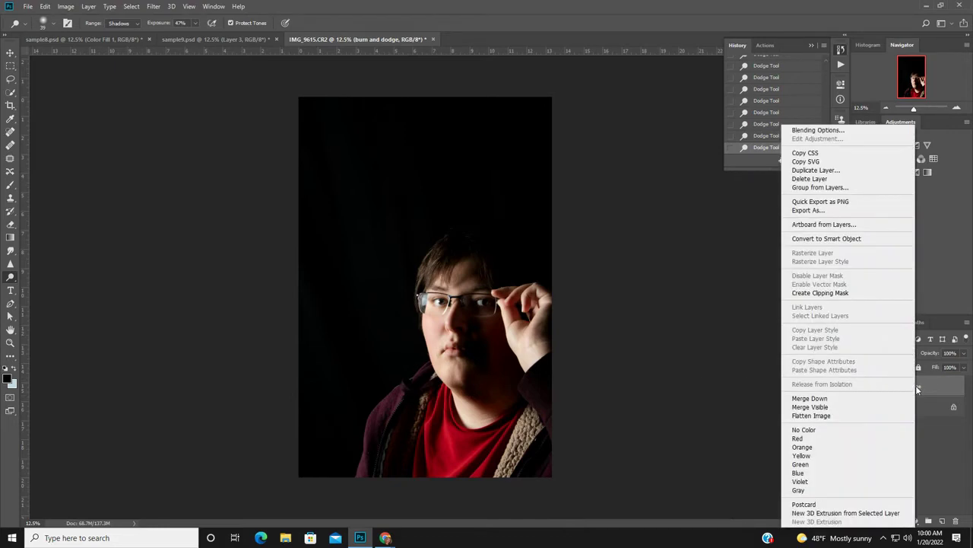
{"action": "left_click", "coordinate": [834, 170]}
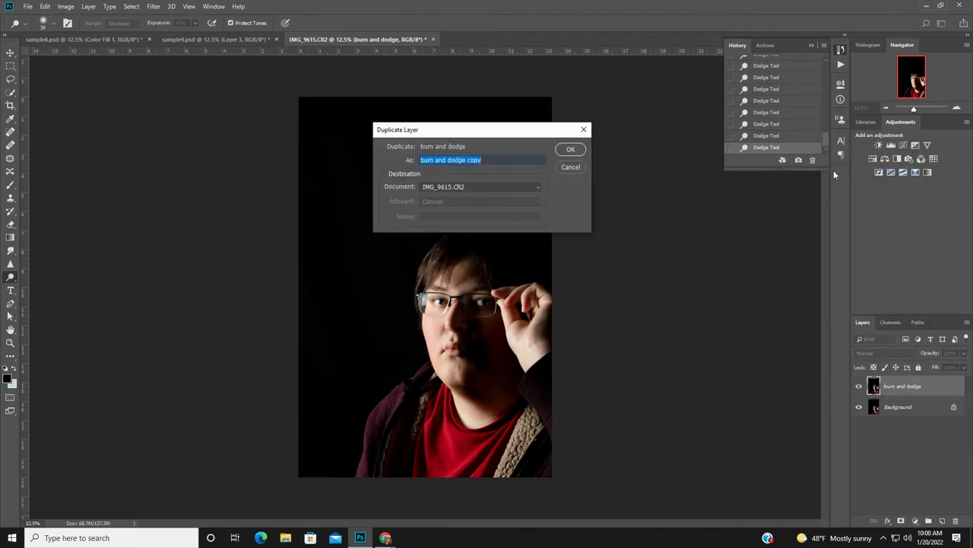
{"action": "type", "text": "d"}
{"action": "type", "text": "etouch"}
{"action": "left_click", "coordinate": [580, 150]}
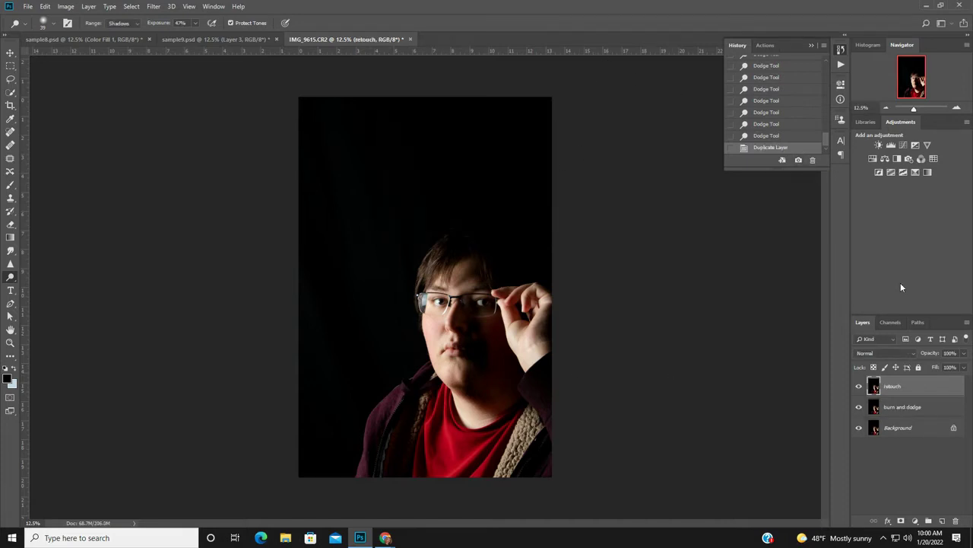
Clone out the stray hairs above the fingertip and the mark on the finger with a 30 px Clone Stamp at 63% opacity
{"action": "key", "text": "ctrl+plus"}
{"action": "key", "text": "ctrl+plus"}
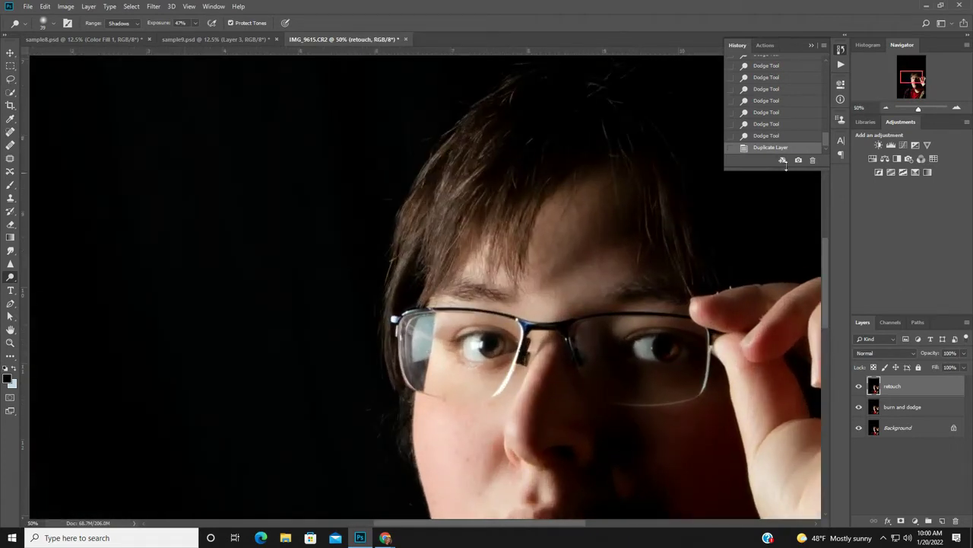
{"action": "left_click_drag", "start_coordinate": [445, 522], "coordinate": [493, 526]}
{"action": "left_click_drag", "start_coordinate": [826, 306], "coordinate": [921, 76]}
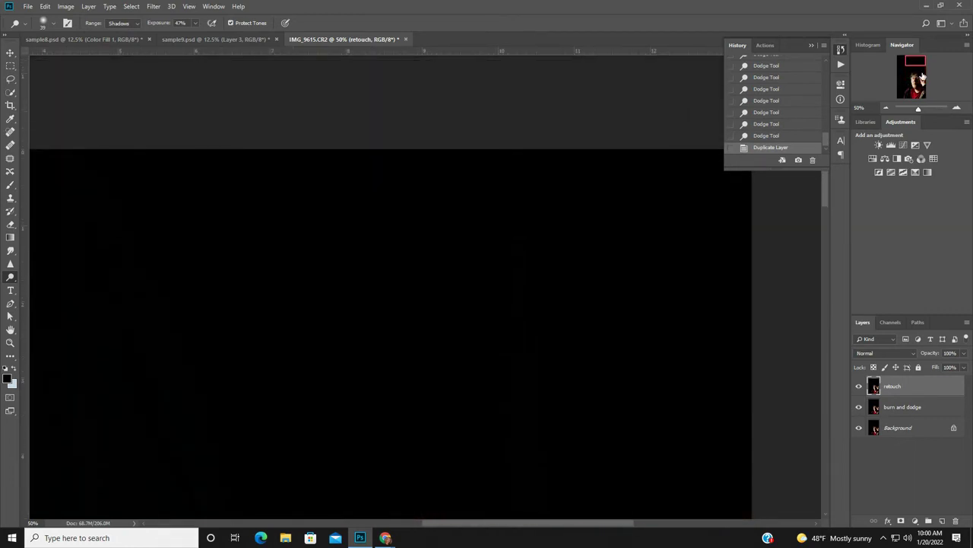
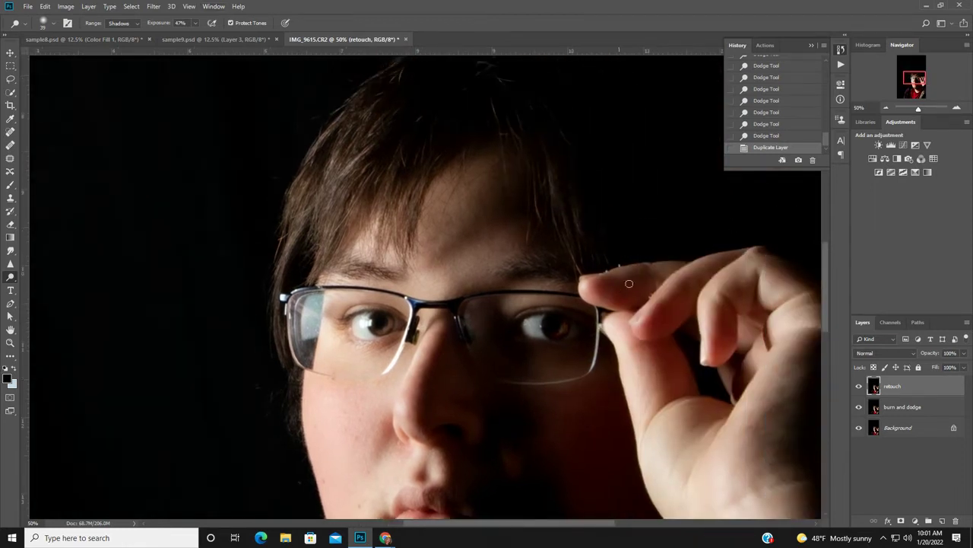
{"action": "left_click_drag", "start_coordinate": [11, 198], "coordinate": [42, 200]}
{"action": "left_click", "coordinate": [41, 199]}
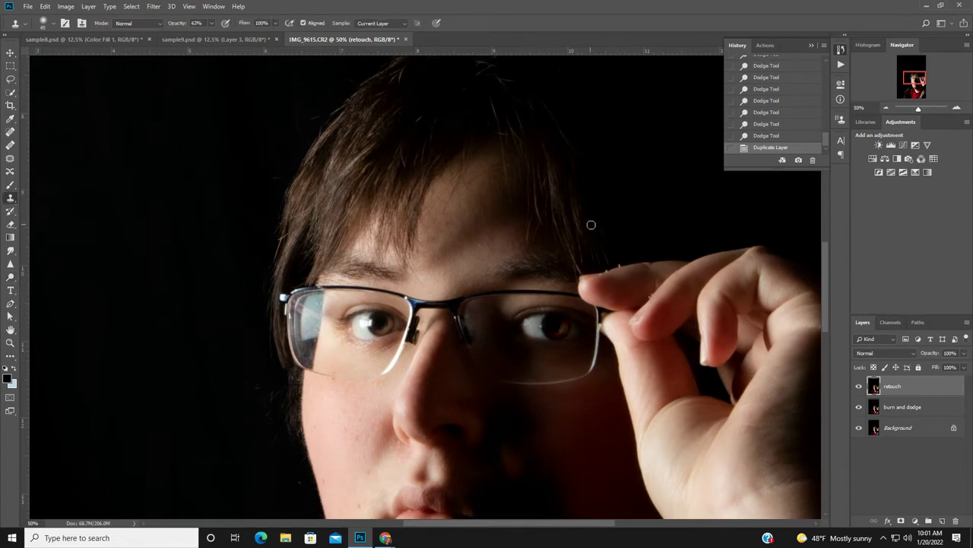
{"action": "left_click", "coordinate": [620, 264]}
{"action": "left_click", "coordinate": [620, 265]}
{"action": "left_click", "coordinate": [607, 270]}
{"action": "left_click", "coordinate": [617, 266]}
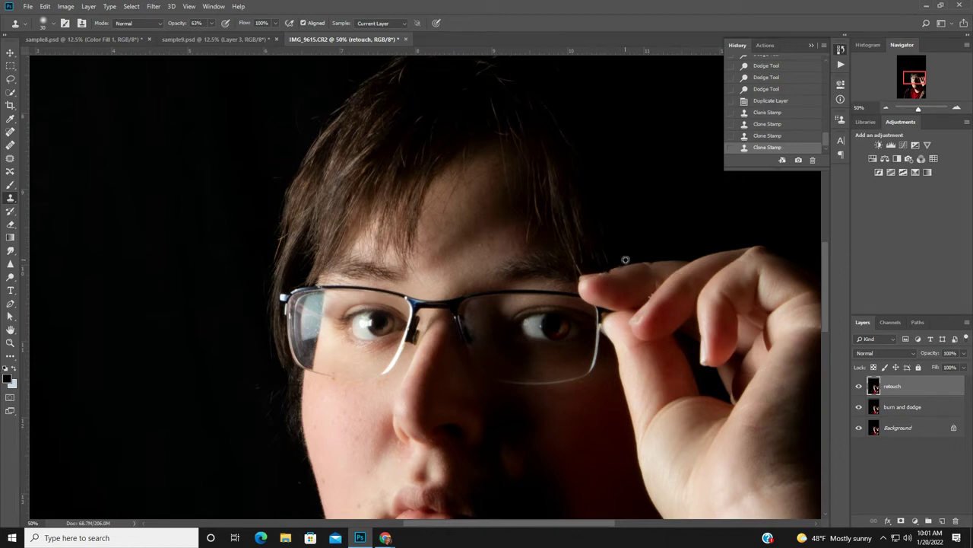
{"action": "left_click", "coordinate": [618, 256]}
{"action": "left_click", "coordinate": [603, 264]}
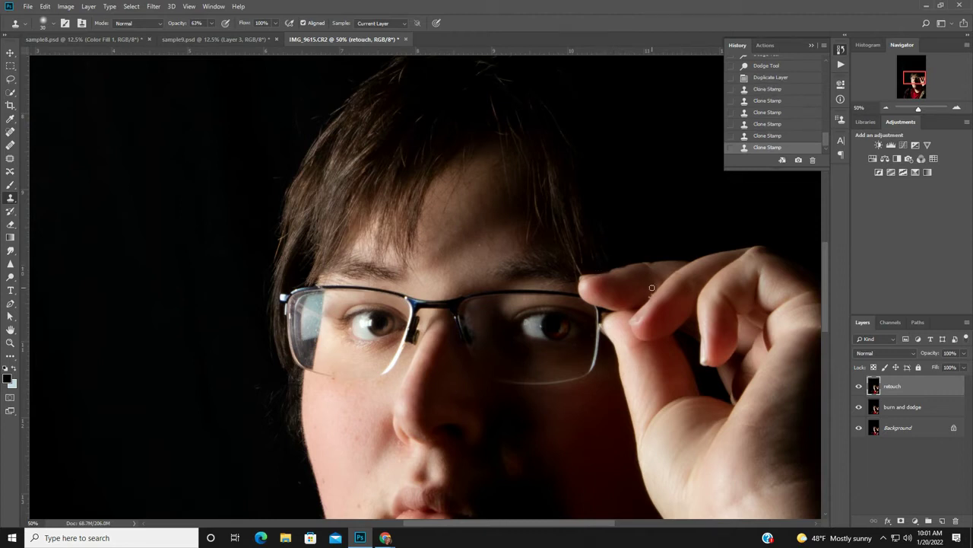
{"action": "left_click", "coordinate": [650, 291]}
{"action": "left_click", "coordinate": [649, 293]}
{"action": "mouse_move", "coordinate": [384, 540]}
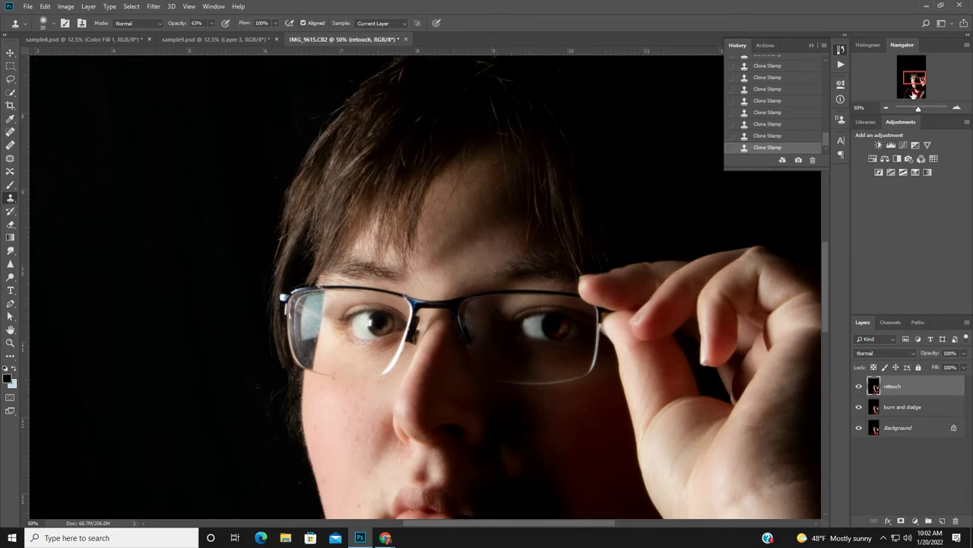
Clone out the small skin blemishes on the lit cheek and around the mouth on the retouch layer
{"action": "left_click_drag", "start_coordinate": [911, 81], "coordinate": [910, 85]}
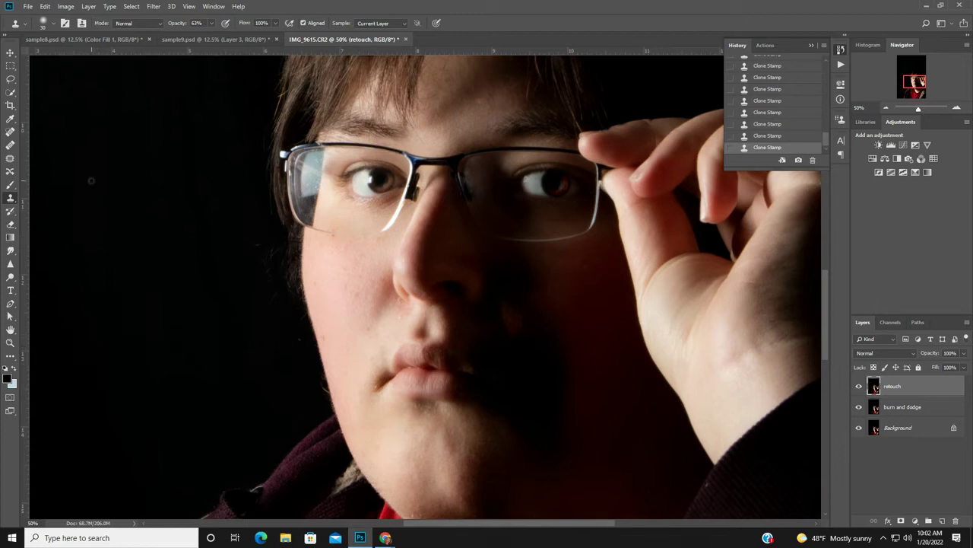
{"action": "left_click", "coordinate": [10, 197]}
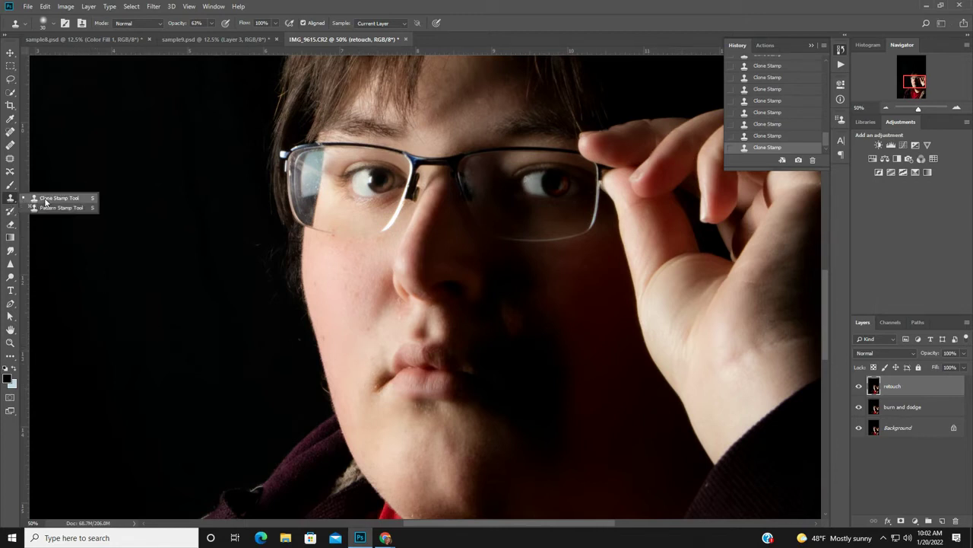
{"action": "left_click", "coordinate": [46, 200]}
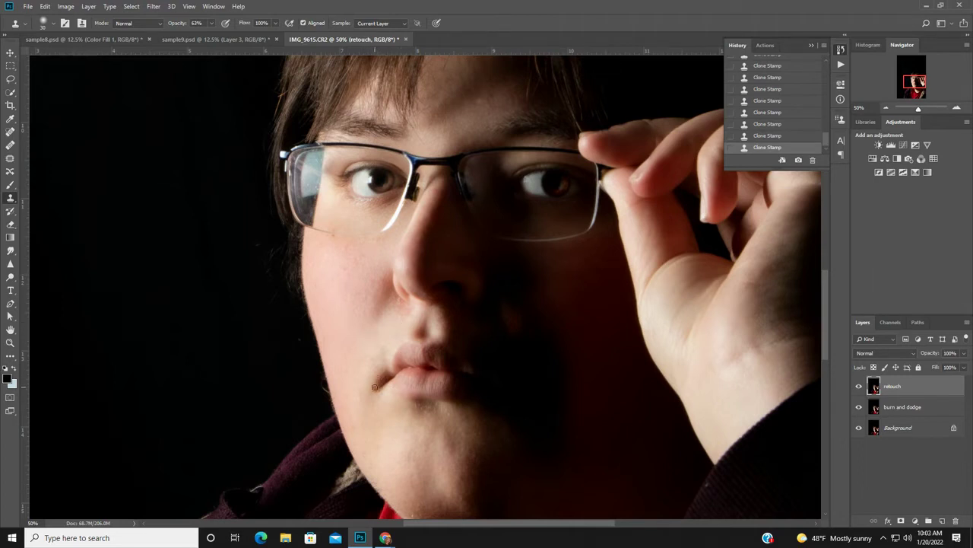
{"action": "scroll", "coordinate": [437, 453], "scroll_direction": "down", "scroll_amount": 3}
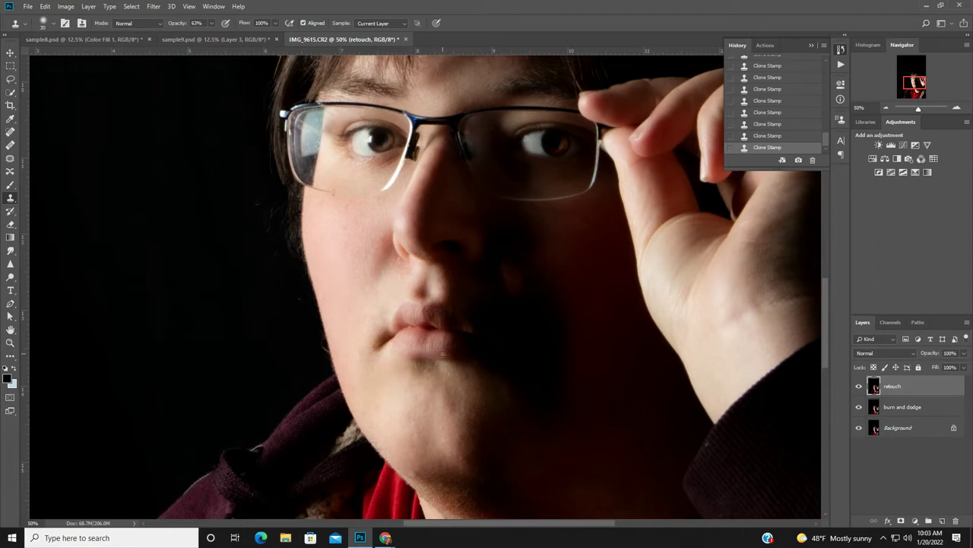
Compare the portrait with and without the retouch layer, at full view and closer on the face
{"action": "key", "text": "ctrl+minus"}
{"action": "key", "text": "ctrl+minus"}
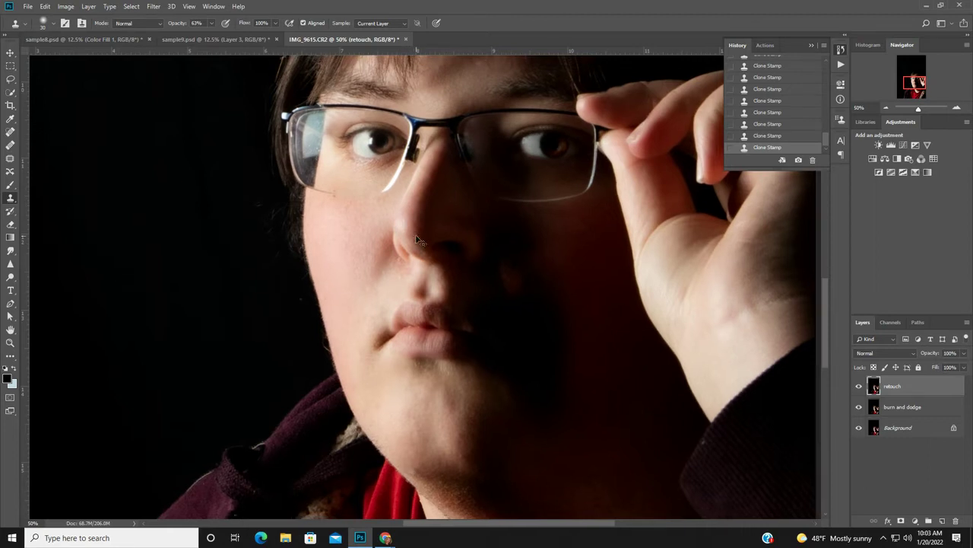
{"action": "key", "text": "ctrl+minus"}
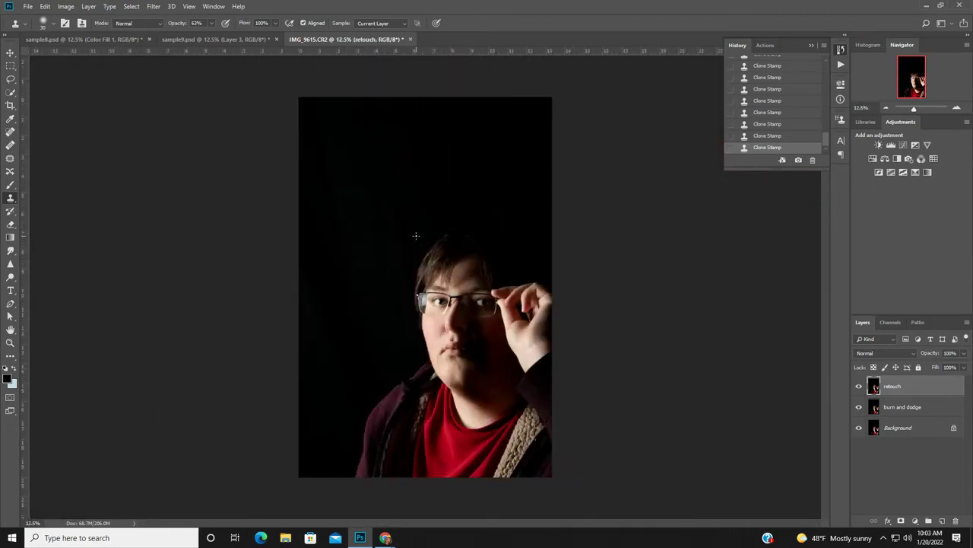
{"action": "left_click", "coordinate": [860, 387]}
{"action": "left_click", "coordinate": [860, 387]}
{"action": "key", "text": "ctrl+plus"}
{"action": "key", "text": "ctrl+plus"}
{"action": "key", "text": "ctrl+plus"}
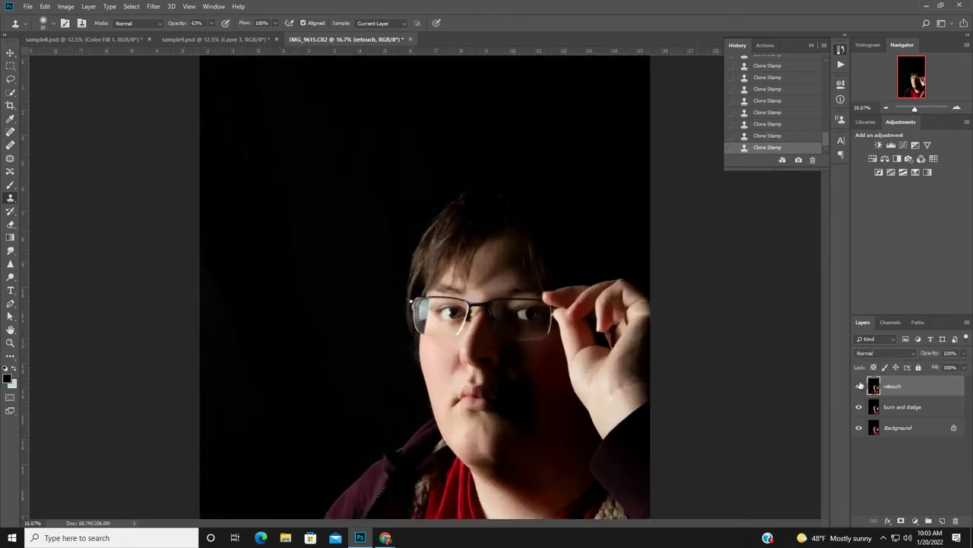
{"action": "left_click", "coordinate": [860, 386]}
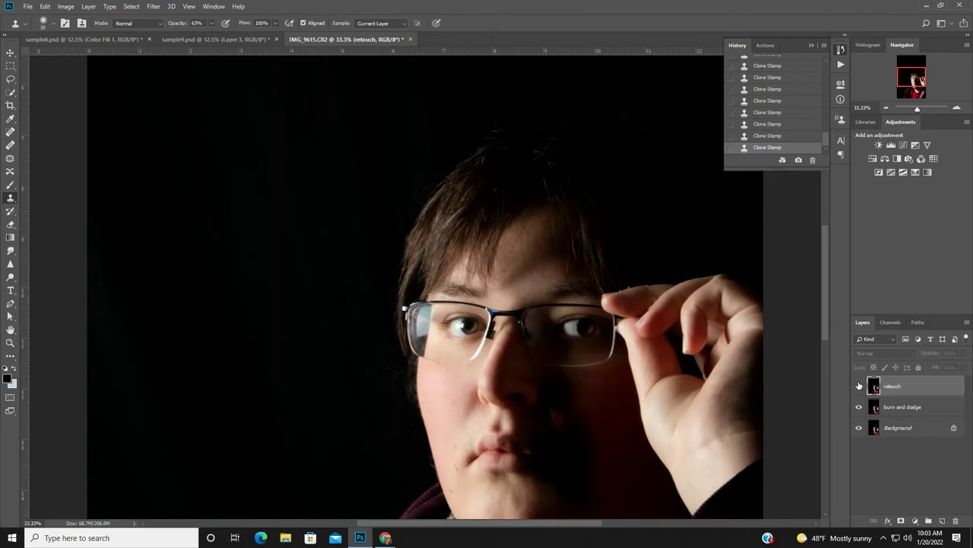
{"action": "left_click", "coordinate": [859, 386]}
{"action": "left_click", "coordinate": [859, 386]}
{"action": "left_click", "coordinate": [858, 386]}
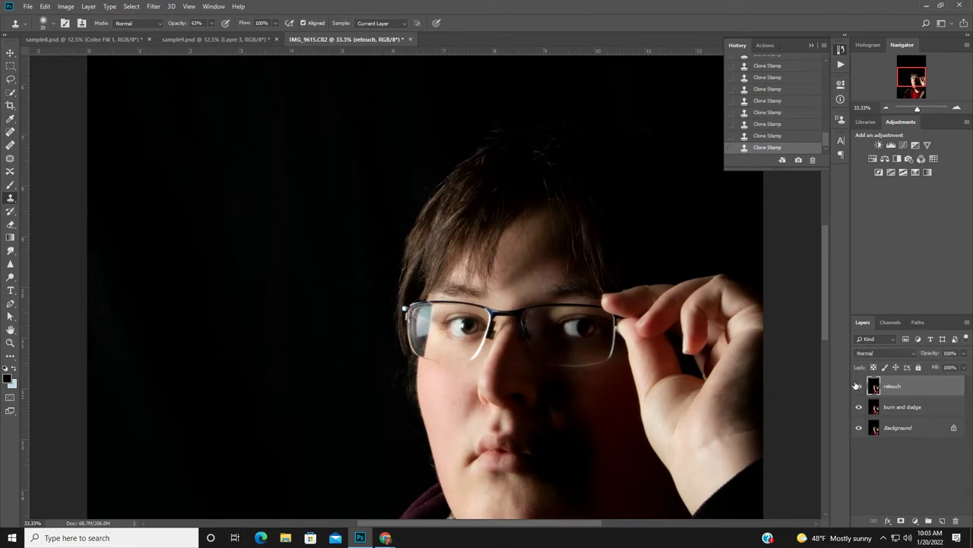
Clone out the small spot on the cheek just beneath the lower rim of the glasses
{"action": "key", "text": "ctrl+plus"}
{"action": "key", "text": "ctrl+plus"}
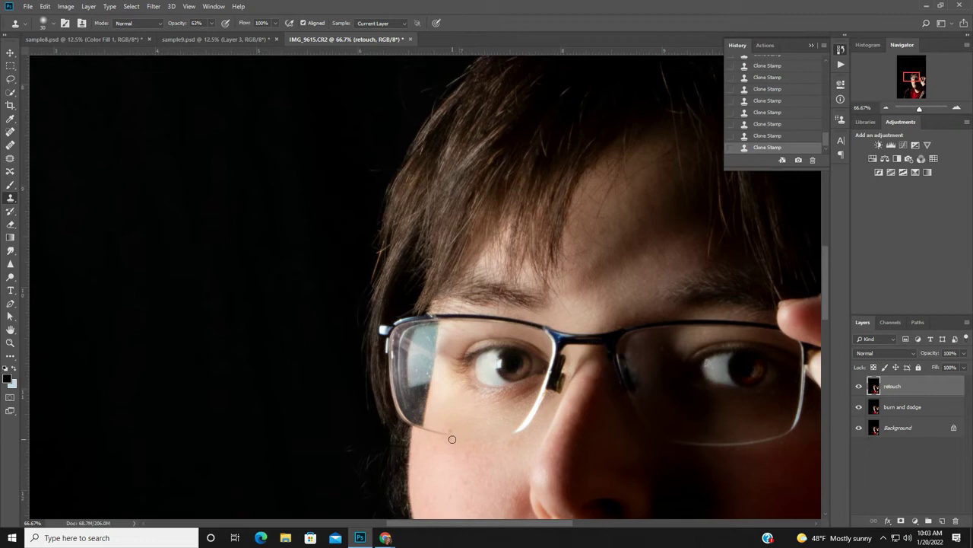
{"action": "left_click_drag", "start_coordinate": [463, 443], "coordinate": [450, 440]}
Clone out the bit of lint on the dark jacket edge beside the fleece lining
{"action": "left_click_drag", "start_coordinate": [918, 78], "coordinate": [920, 81]}
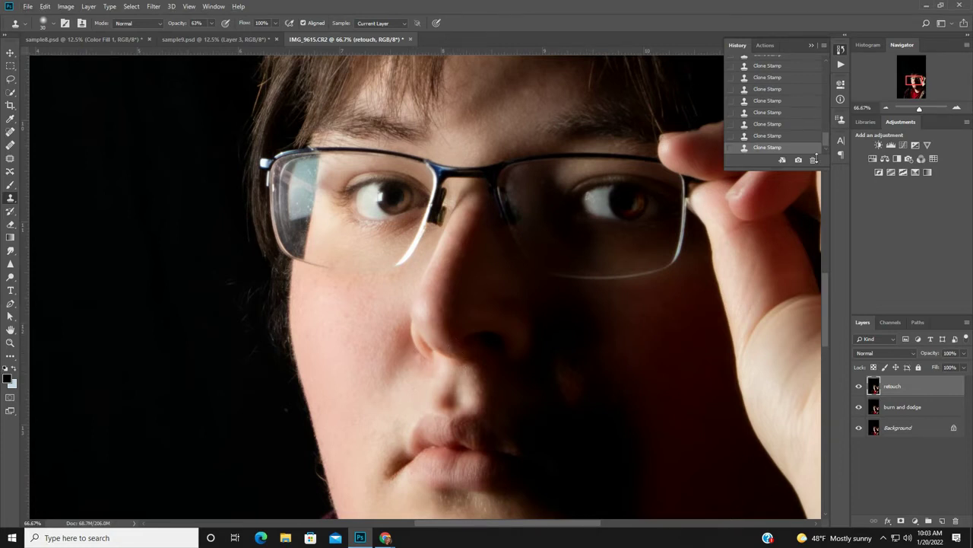
{"action": "left_click_drag", "start_coordinate": [917, 82], "coordinate": [930, 91]}
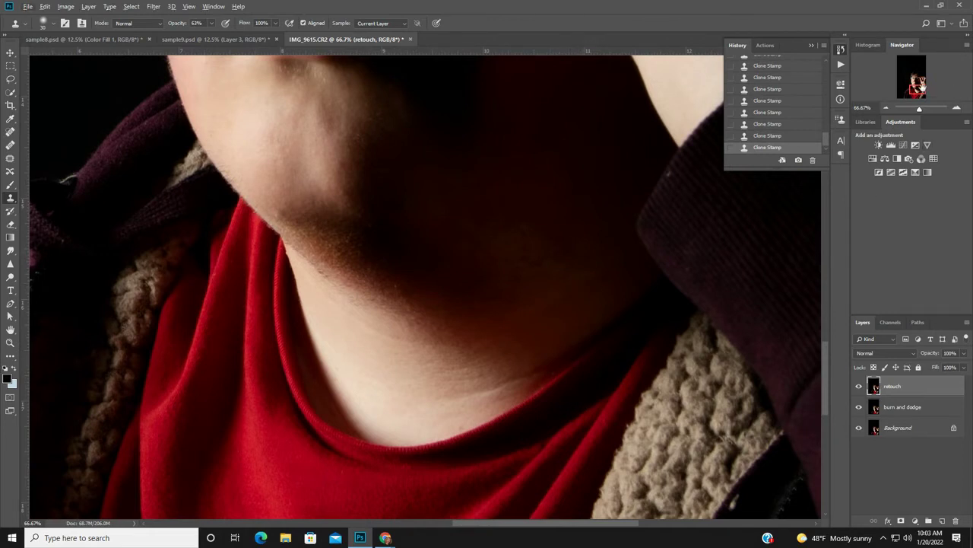
{"action": "left_click_drag", "start_coordinate": [921, 87], "coordinate": [922, 88]}
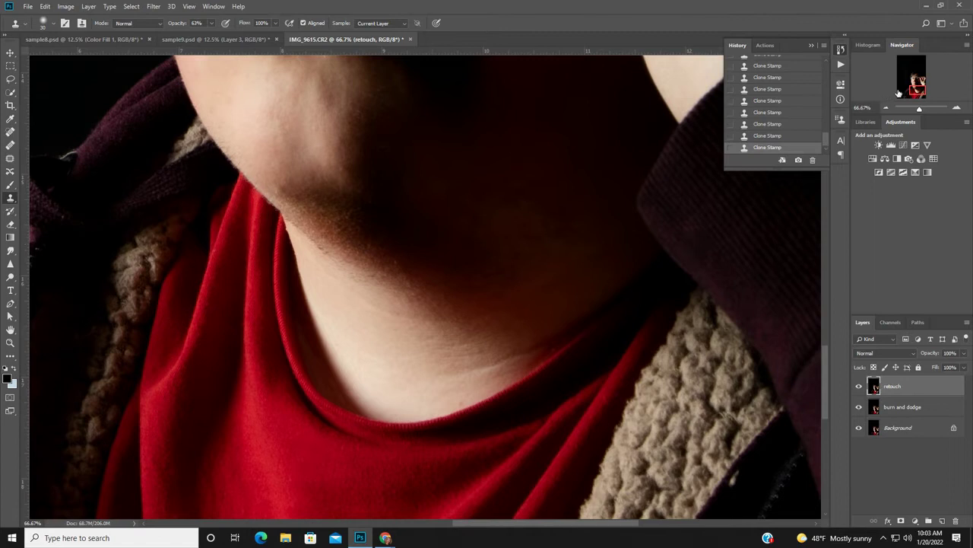
{"action": "left_click_drag", "start_coordinate": [921, 89], "coordinate": [922, 93]}
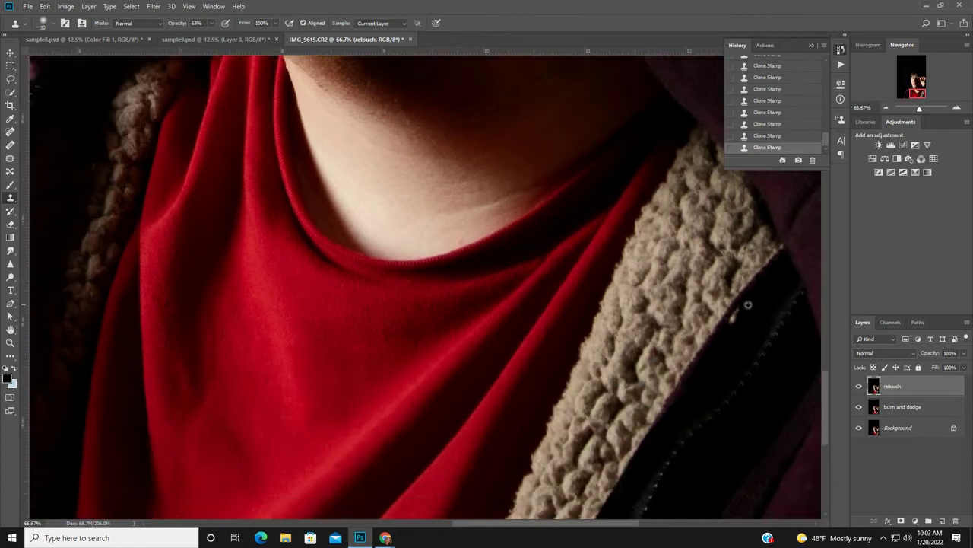
{"action": "left_click_drag", "start_coordinate": [737, 313], "coordinate": [731, 319]}
Inspect the jacket, shirt, jaw and face close up for remaining spots and stray hairs
{"action": "left_click_drag", "start_coordinate": [917, 94], "coordinate": [913, 94]}
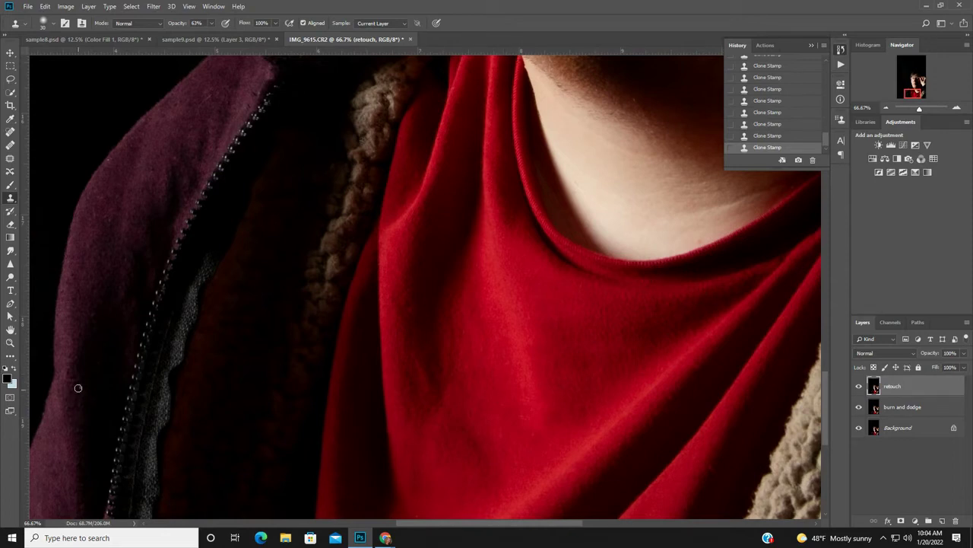
{"action": "left_click_drag", "start_coordinate": [916, 92], "coordinate": [908, 85]}
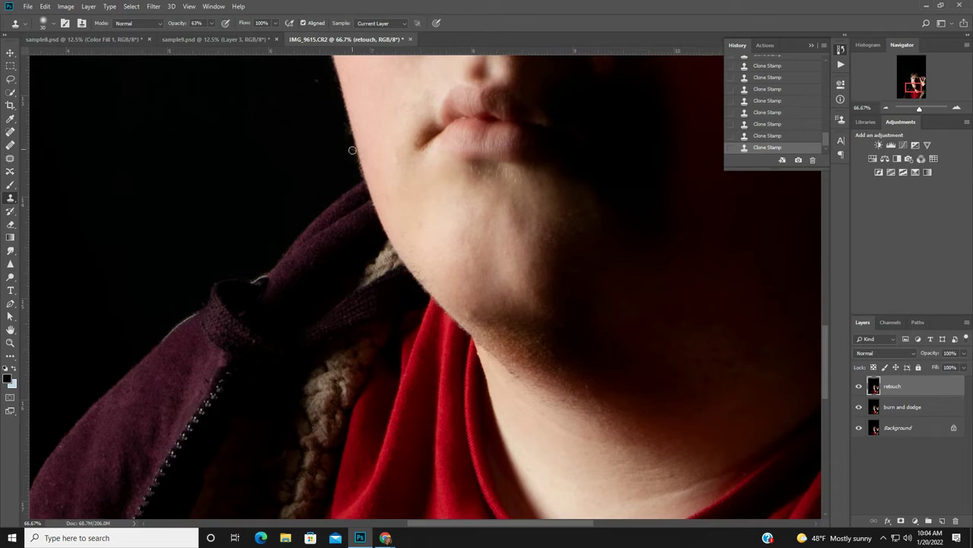
{"action": "left_click_drag", "start_coordinate": [915, 93], "coordinate": [916, 81]}
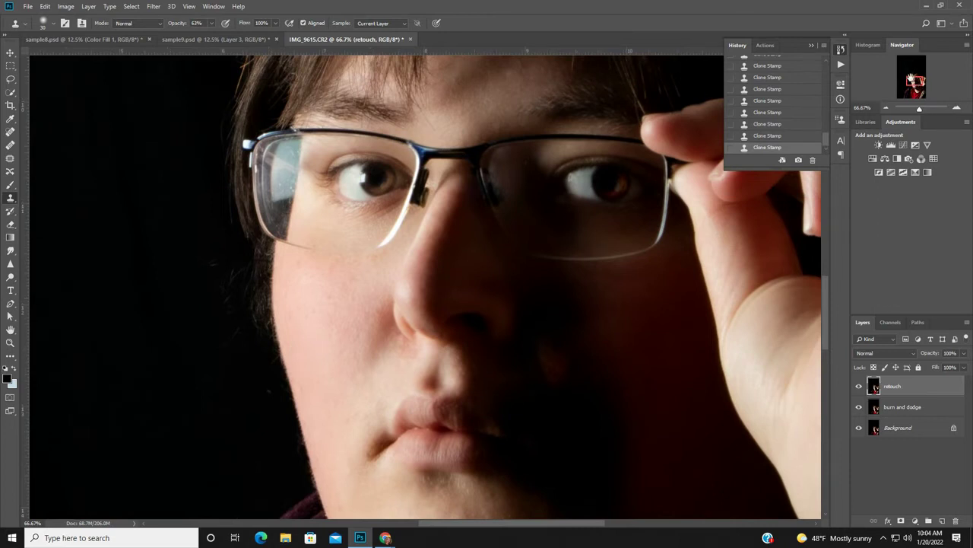
{"action": "left_click_drag", "start_coordinate": [913, 82], "coordinate": [918, 79]}
{"action": "left_click_drag", "start_coordinate": [917, 80], "coordinate": [919, 84]}
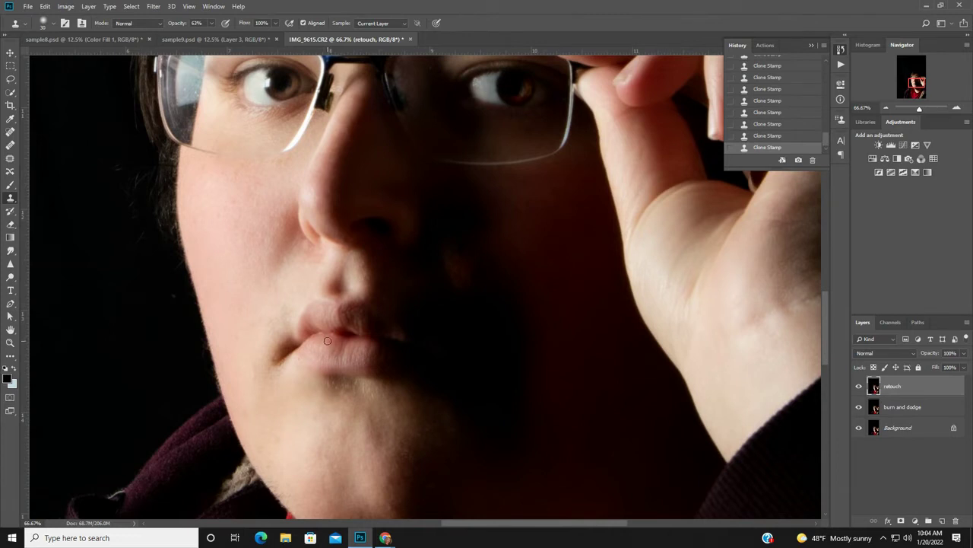
Inspect the chin, neck, shirt and upper face close up for remaining blemishes, finishing with the whole portrait in view
{"action": "left_click_drag", "start_coordinate": [910, 84], "coordinate": [911, 90]}
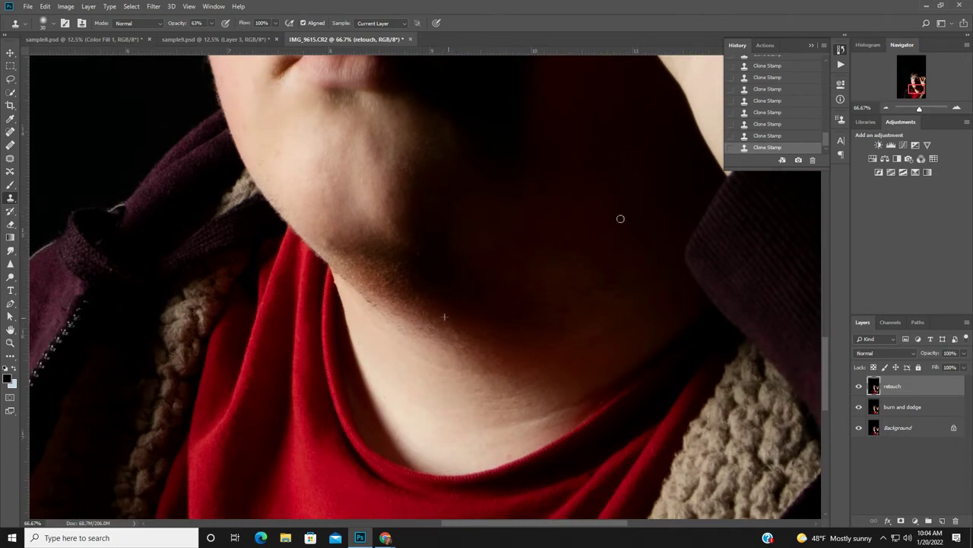
{"action": "left_click_drag", "start_coordinate": [911, 93], "coordinate": [915, 80]}
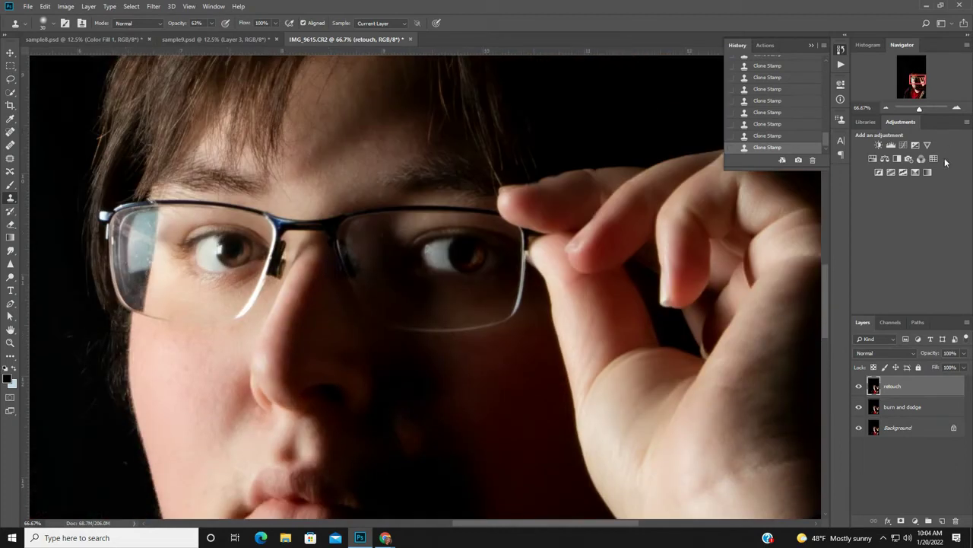
{"action": "key", "text": "ctrl+minus"}
{"action": "key", "text": "ctrl+minus"}
{"action": "key", "text": "ctrl+minus"}
{"action": "key", "text": "ctrl+minus"}
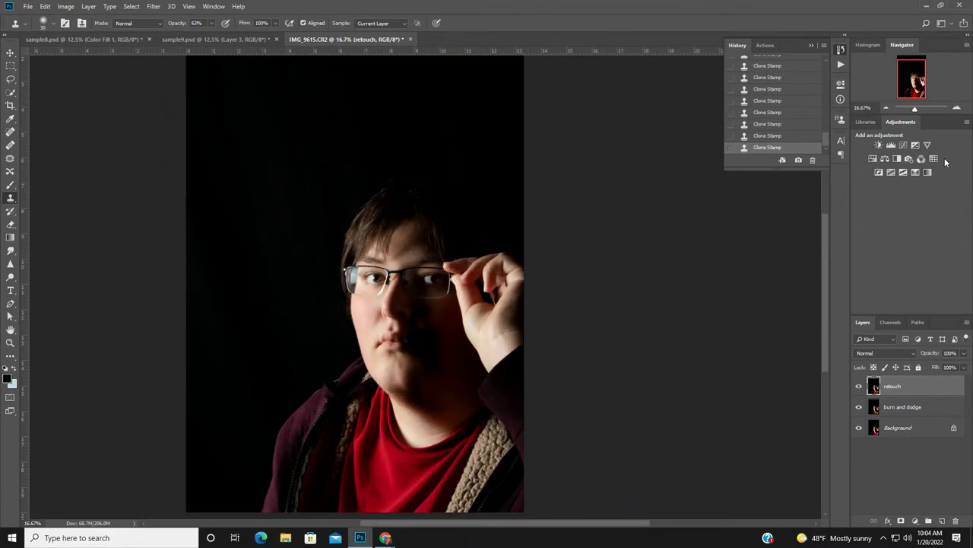
{"action": "key", "text": "ctrl+minus"}
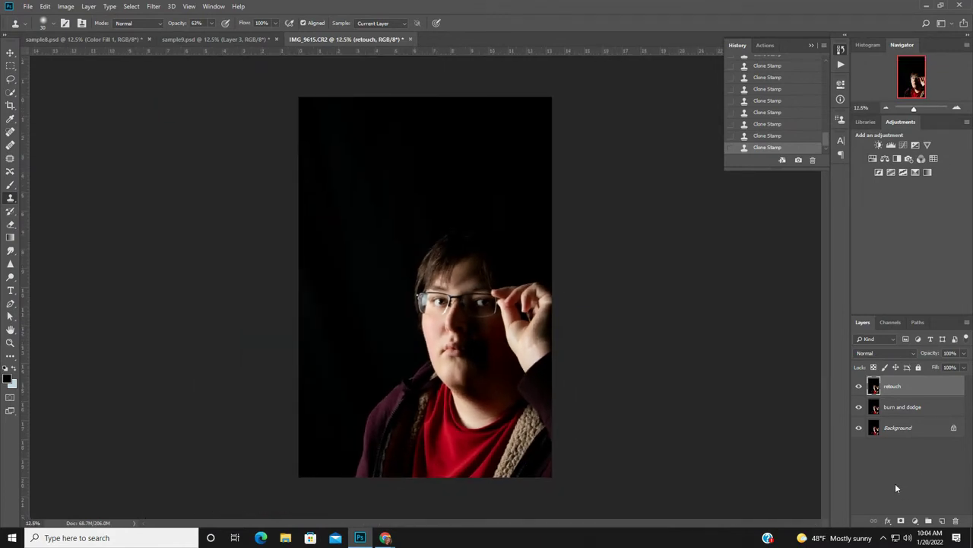
Compare the portrait with and without the retouch layer, and look at the finished sample8.psd for reference before returning to IMG_9615.CR2
{"action": "left_click", "coordinate": [859, 387]}
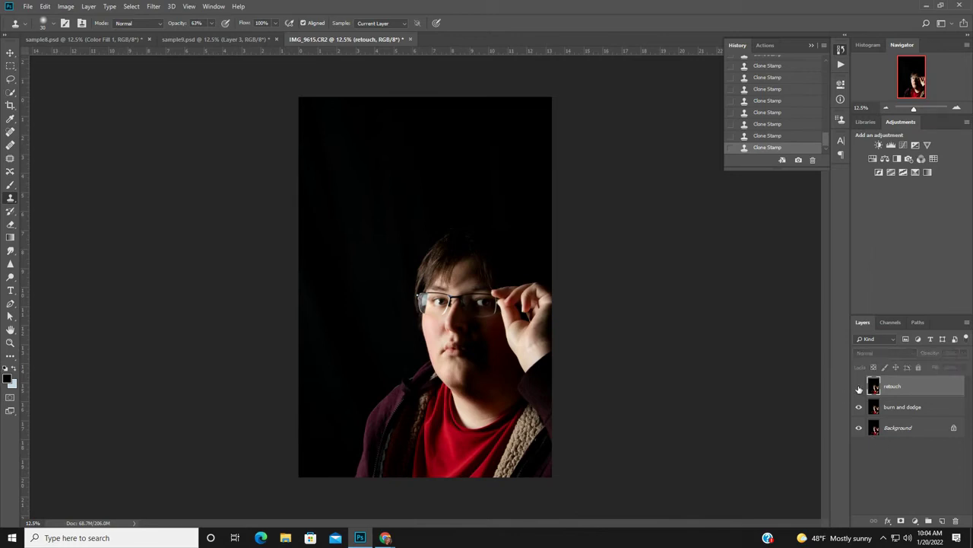
{"action": "left_click", "coordinate": [859, 387]}
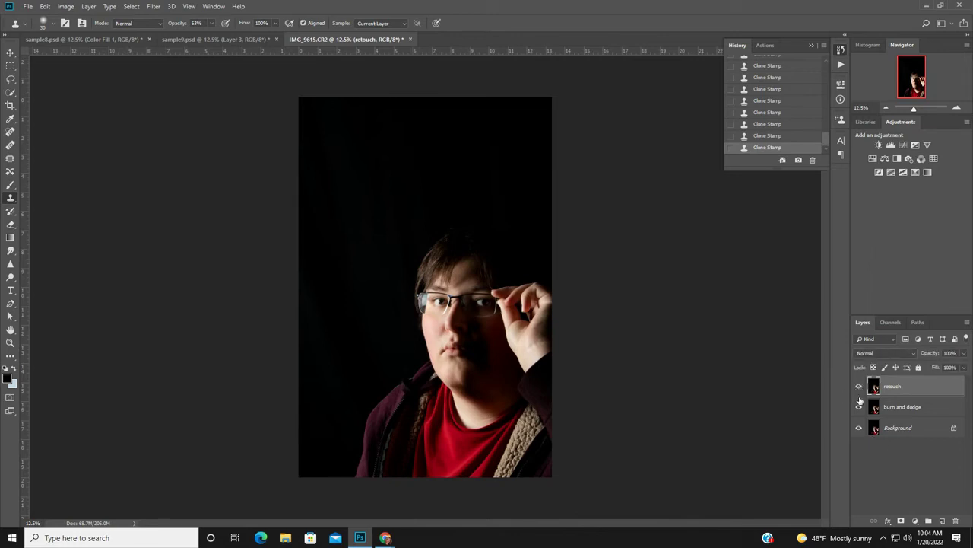
{"action": "left_click", "coordinate": [92, 38]}
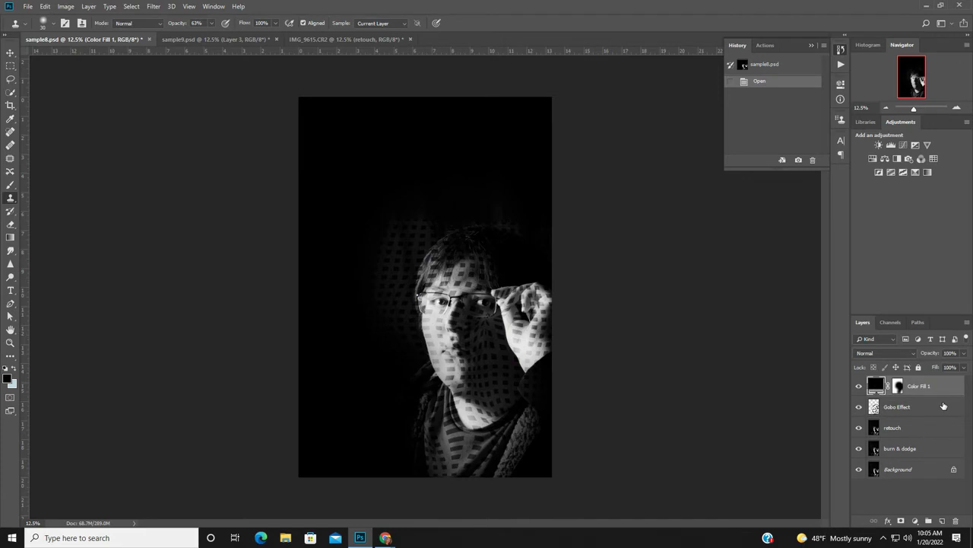
{"action": "left_click", "coordinate": [323, 38]}
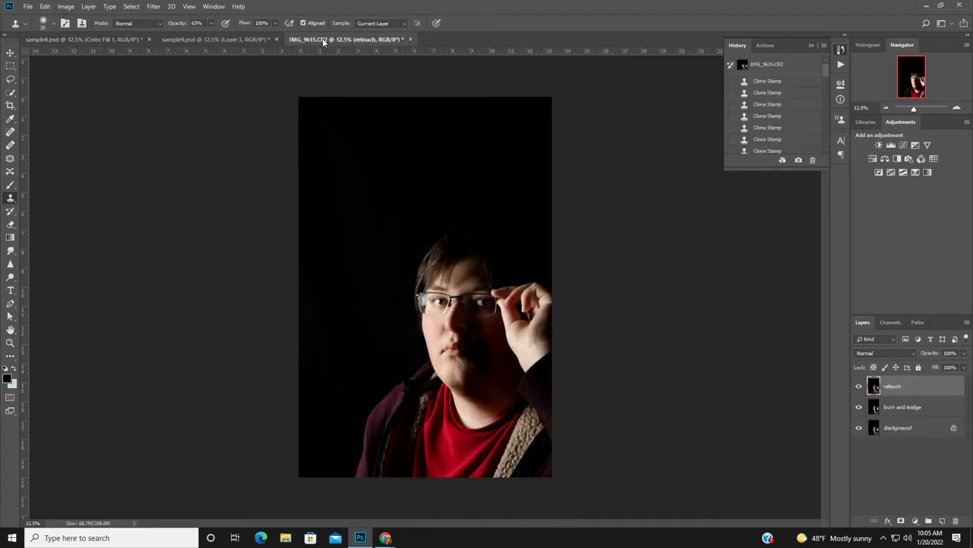
Add a Black & White adjustment above the retouch layer with Reds 5, Yellows 93, Greens 70, Cyans 70 and lowered Blues
{"action": "left_click", "coordinate": [915, 522]}
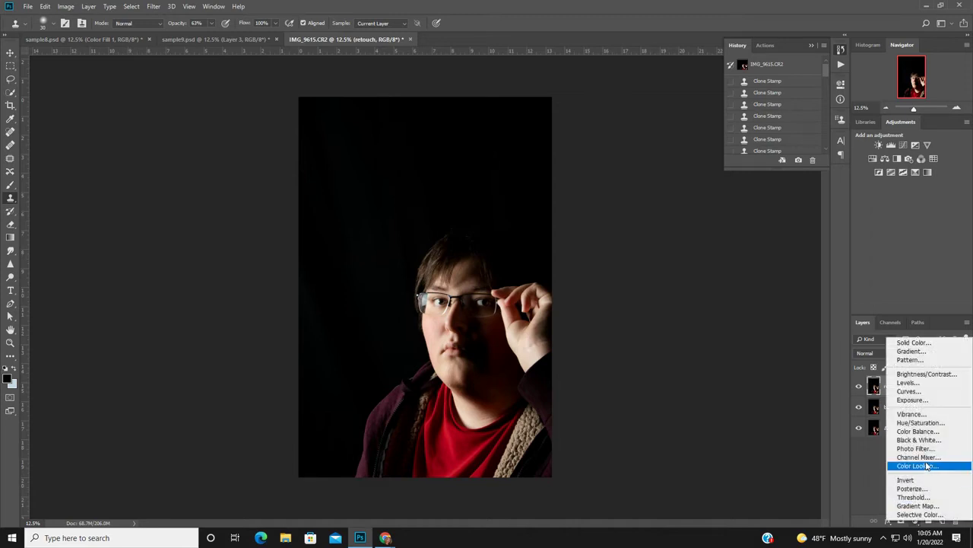
{"action": "left_click", "coordinate": [920, 439]}
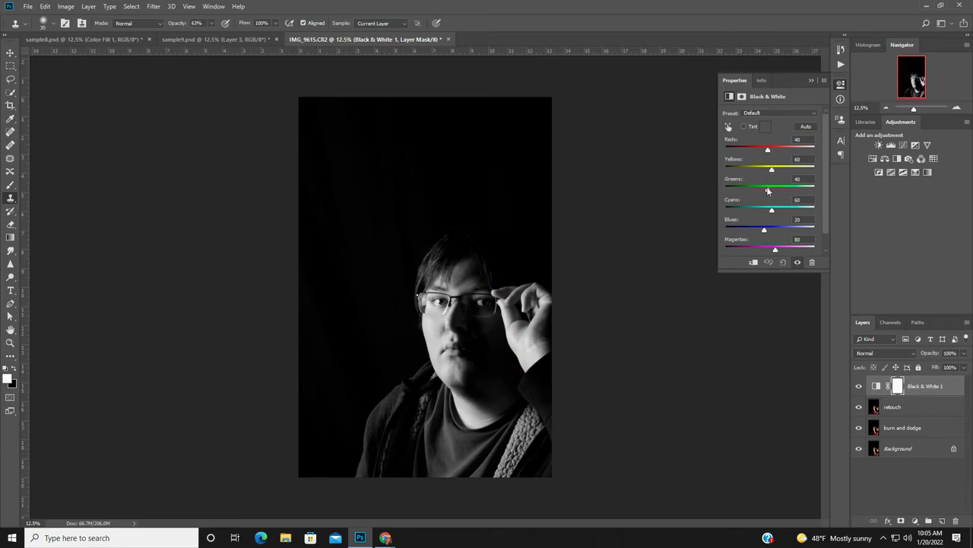
{"action": "left_click_drag", "start_coordinate": [768, 152], "coordinate": [763, 152]}
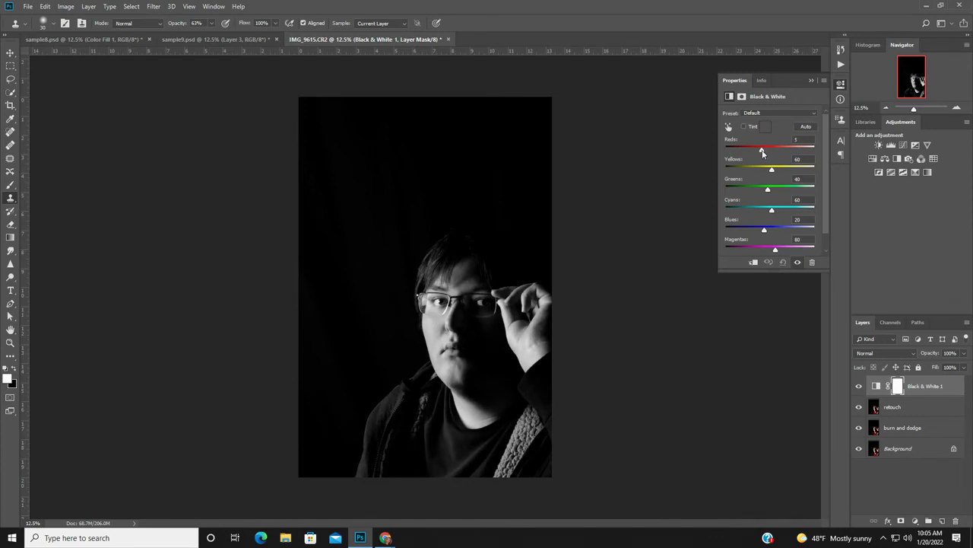
{"action": "mouse_move", "coordinate": [772, 171]}
{"action": "left_mouse_down"}
{"action": "mouse_move", "coordinate": [787, 171]}
{"action": "mouse_move", "coordinate": [779, 170]}
{"action": "left_mouse_up"}
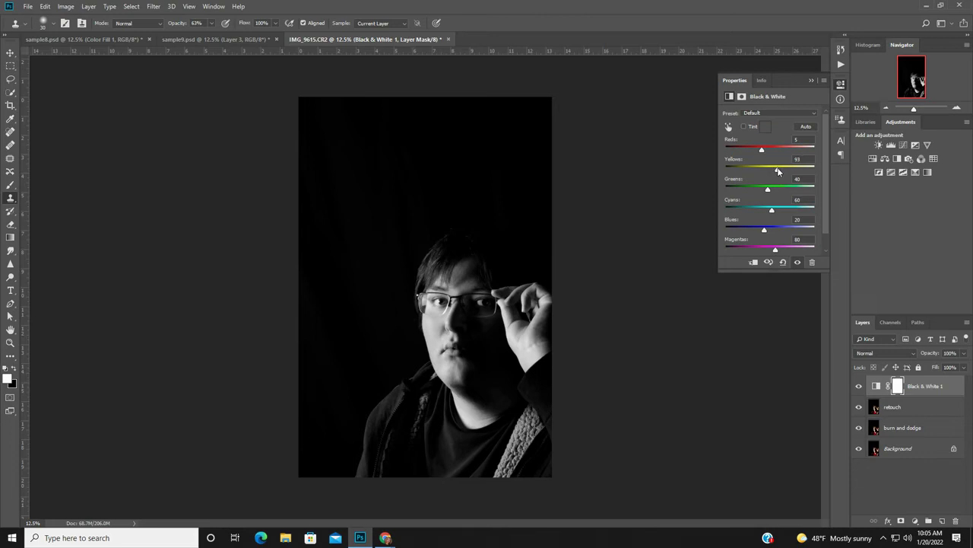
{"action": "left_click_drag", "start_coordinate": [768, 192], "coordinate": [772, 212]}
{"action": "left_click_drag", "start_coordinate": [775, 249], "coordinate": [775, 252]}
Check sample8.psd again, and in IMG_9615.CR2 add a black (000000) Solid Color fill layer above the Black & White adjustment
{"action": "left_click", "coordinate": [55, 39]}
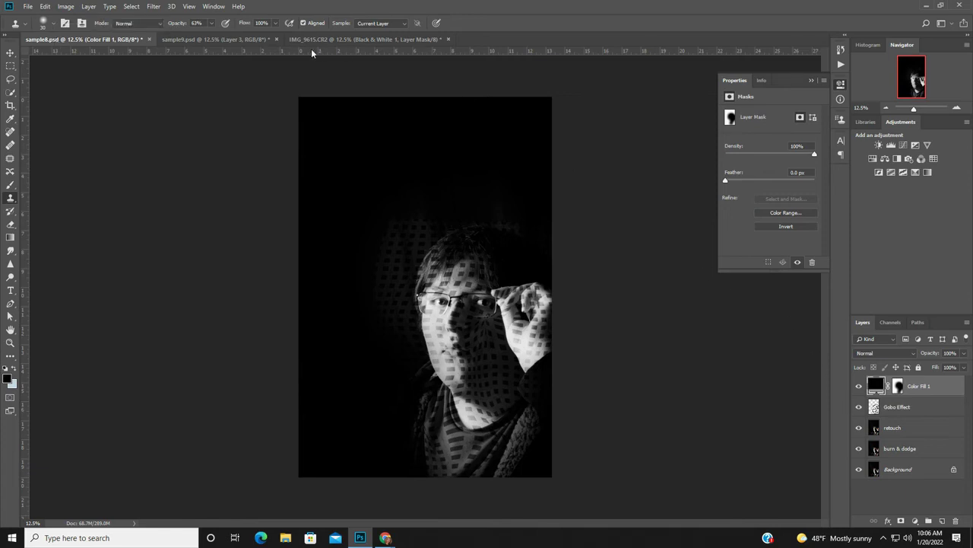
{"action": "left_click", "coordinate": [353, 40]}
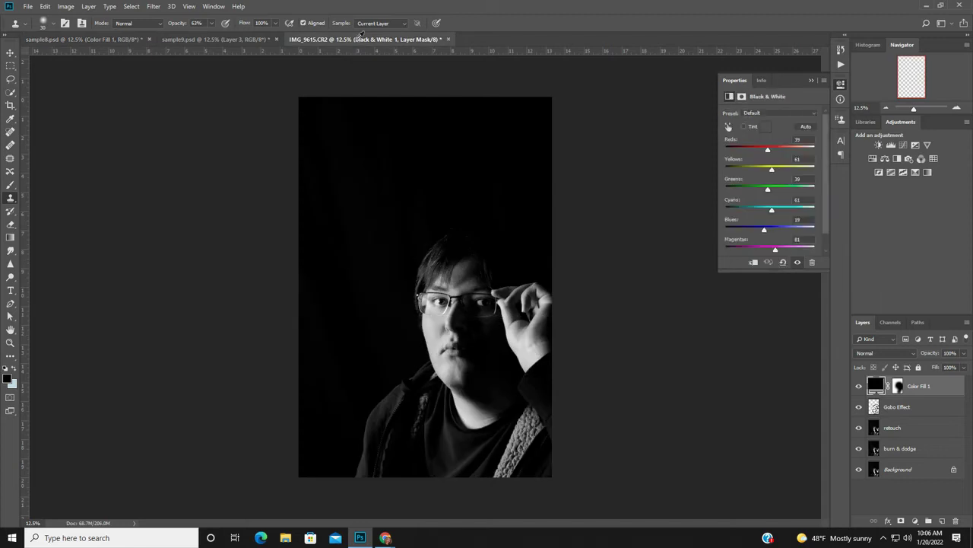
{"action": "left_click", "coordinate": [917, 522]}
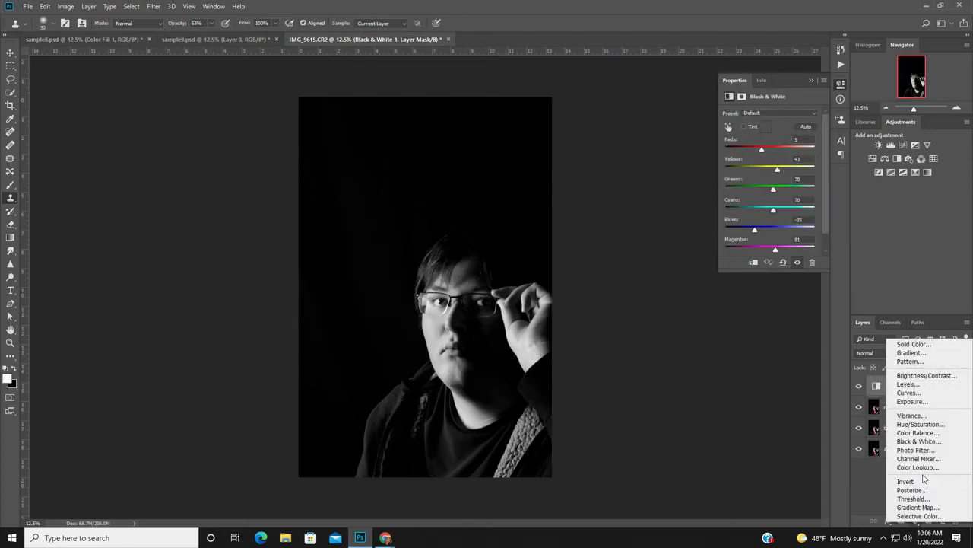
{"action": "left_click", "coordinate": [913, 344]}
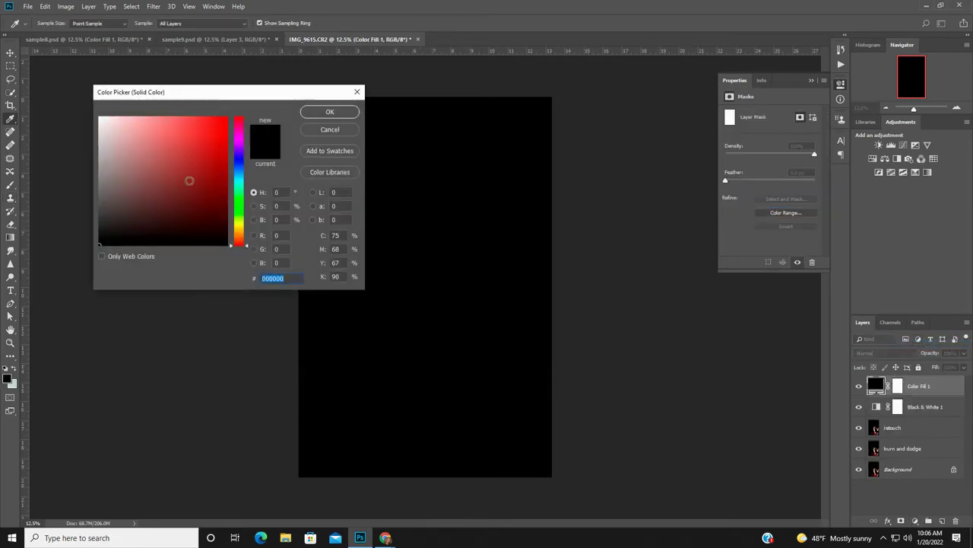
{"action": "left_click", "coordinate": [331, 112]}
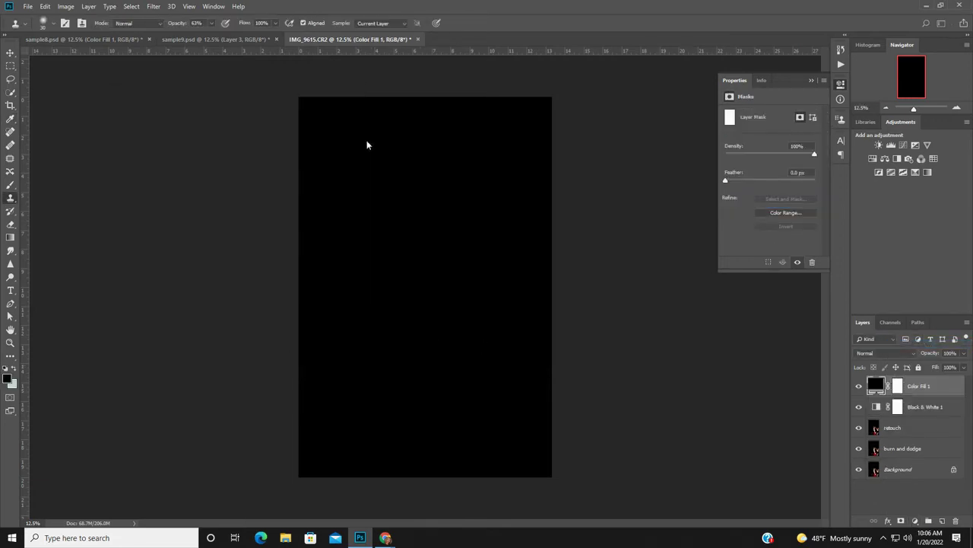
Paint black on the fill layer's mask with a soft round brush of about 1811 px to reveal the face, hand and jacket
{"action": "left_click", "coordinate": [899, 386]}
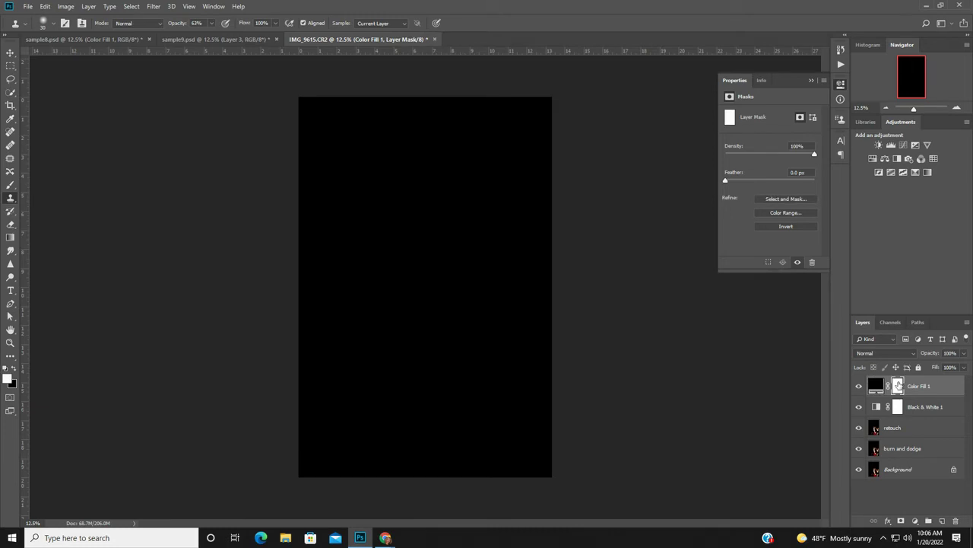
{"action": "left_click", "coordinate": [12, 369]}
{"action": "right_click", "coordinate": [11, 185]}
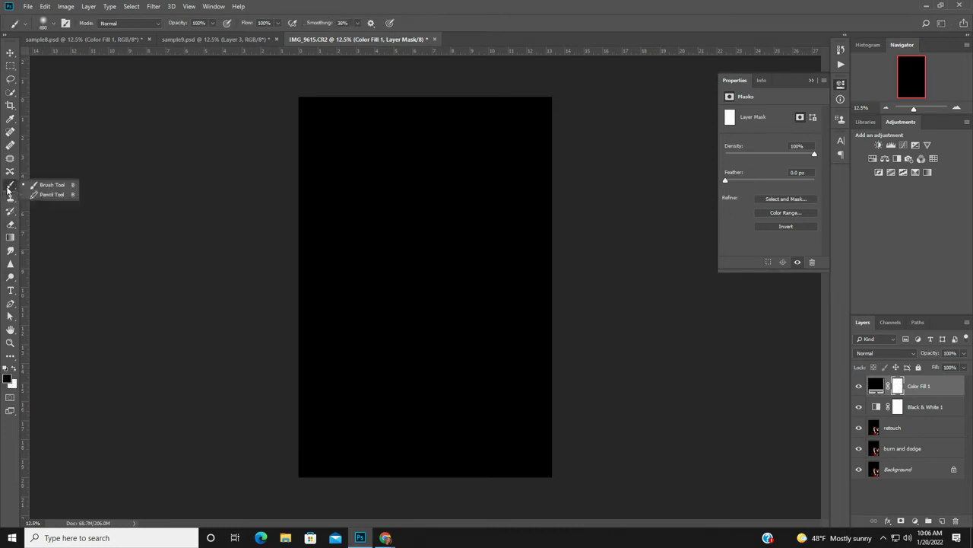
{"action": "left_click", "coordinate": [47, 187]}
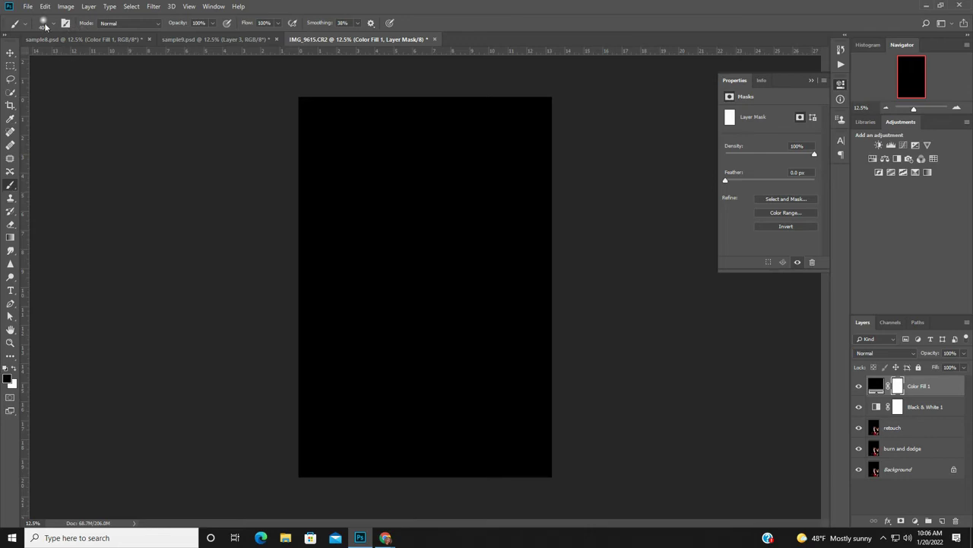
{"action": "left_click", "coordinate": [46, 26]}
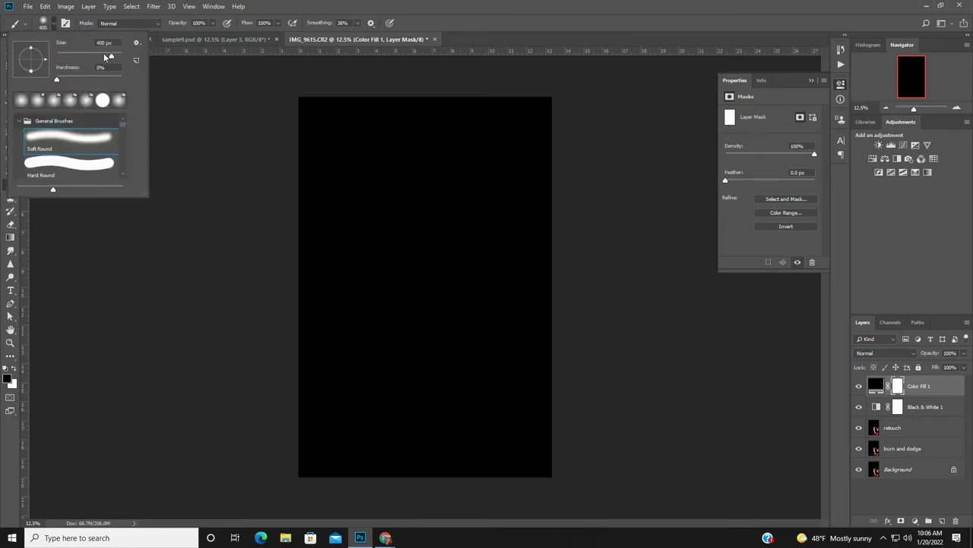
{"action": "left_click_drag", "start_coordinate": [114, 59], "coordinate": [120, 60]}
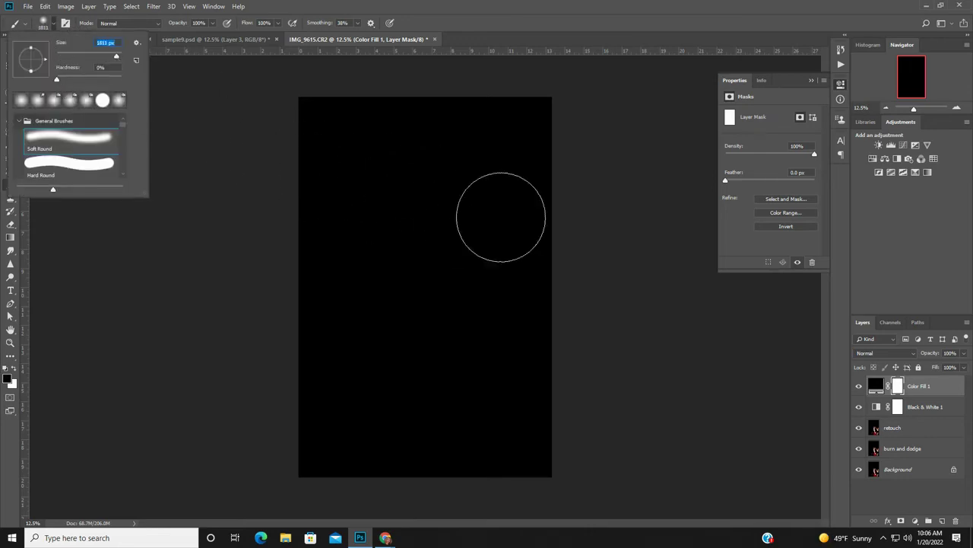
{"action": "key", "text": "Return"}
{"action": "mouse_move", "coordinate": [505, 304]}
{"action": "left_mouse_down"}
{"action": "mouse_move", "coordinate": [489, 347]}
{"action": "mouse_move", "coordinate": [500, 311]}
{"action": "mouse_move", "coordinate": [467, 304]}
{"action": "mouse_move", "coordinate": [516, 325]}
{"action": "mouse_move", "coordinate": [450, 315]}
{"action": "mouse_move", "coordinate": [478, 279]}
{"action": "mouse_move", "coordinate": [458, 355]}
{"action": "mouse_move", "coordinate": [467, 444]}
{"action": "mouse_move", "coordinate": [467, 401]}
{"action": "mouse_move", "coordinate": [482, 426]}
{"action": "mouse_move", "coordinate": [517, 391]}
{"action": "mouse_move", "coordinate": [428, 413]}
{"action": "mouse_move", "coordinate": [423, 436]}
{"action": "mouse_move", "coordinate": [402, 410]}
{"action": "mouse_move", "coordinate": [416, 391]}
{"action": "mouse_move", "coordinate": [403, 500]}
{"action": "mouse_move", "coordinate": [517, 419]}
{"action": "left_mouse_up"}
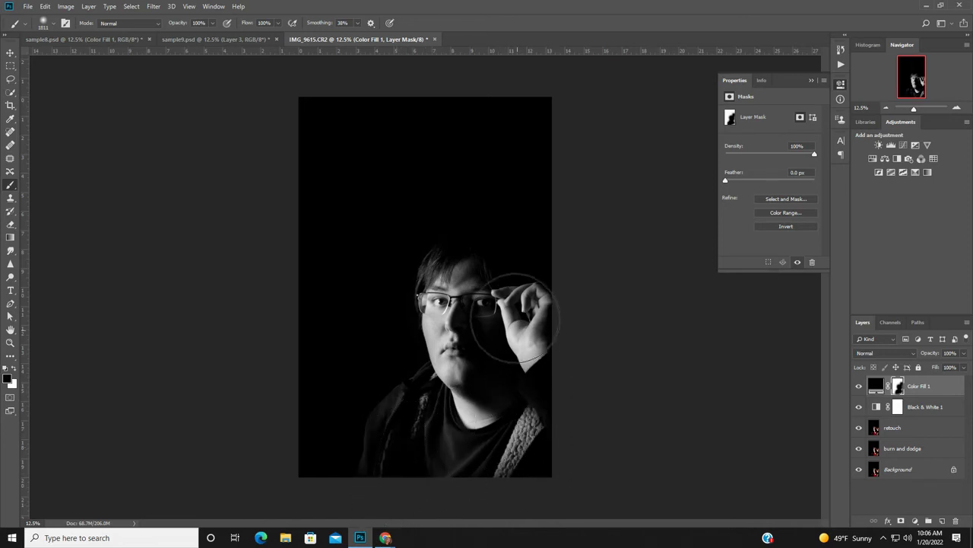
{"action": "mouse_move", "coordinate": [446, 380]}
{"action": "left_mouse_down"}
{"action": "mouse_move", "coordinate": [403, 452]}
{"action": "mouse_move", "coordinate": [454, 368]}
{"action": "mouse_move", "coordinate": [454, 279]}
{"action": "mouse_move", "coordinate": [484, 318]}
{"action": "mouse_move", "coordinate": [518, 314]}
{"action": "mouse_move", "coordinate": [489, 415]}
{"action": "mouse_move", "coordinate": [438, 453]}
{"action": "mouse_move", "coordinate": [419, 423]}
{"action": "mouse_move", "coordinate": [398, 466]}
{"action": "mouse_move", "coordinate": [442, 483]}
{"action": "mouse_move", "coordinate": [522, 474]}
{"action": "left_mouse_up"}
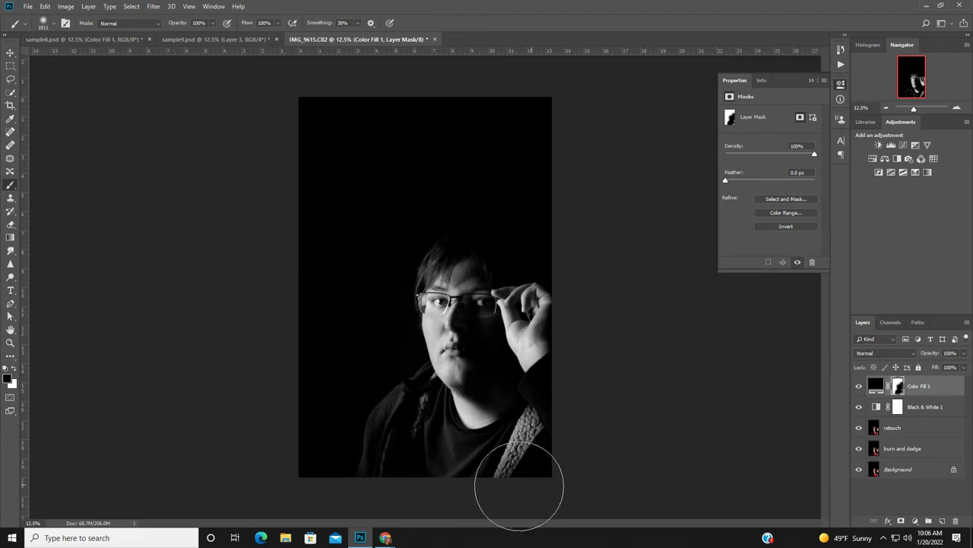
Paint white on the fill mask to hide the outer jacket and background, and bring back the collar area with a 900 px black brush
{"action": "left_click", "coordinate": [15, 370]}
{"action": "mouse_move", "coordinate": [374, 467]}
{"action": "left_mouse_down"}
{"action": "mouse_move", "coordinate": [369, 491]}
{"action": "mouse_move", "coordinate": [343, 414]}
{"action": "left_mouse_up"}
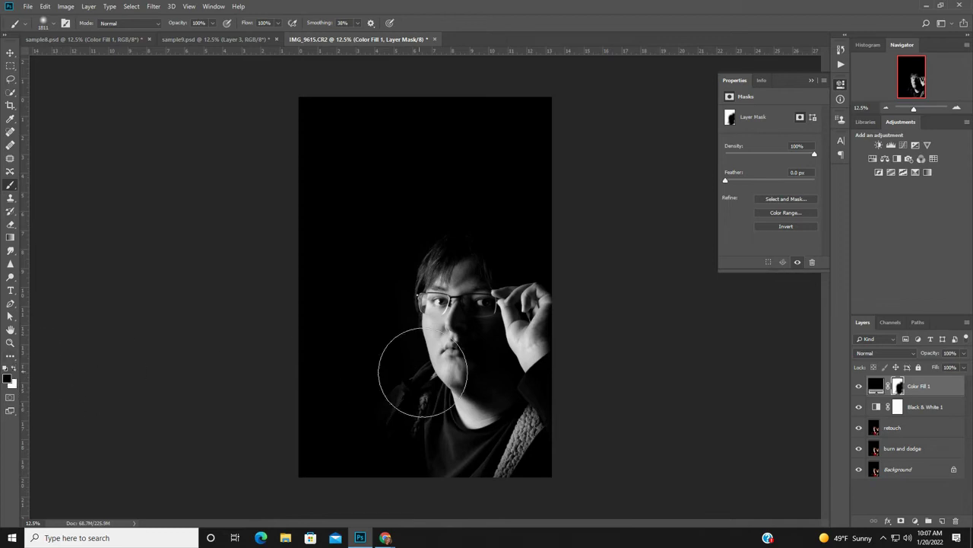
{"action": "key", "text": "bracketleft"}
{"action": "key", "text": "bracketleft"}
{"action": "key", "text": "bracketleft"}
{"action": "key", "text": "bracketleft"}
{"action": "key", "text": "bracketleft"}
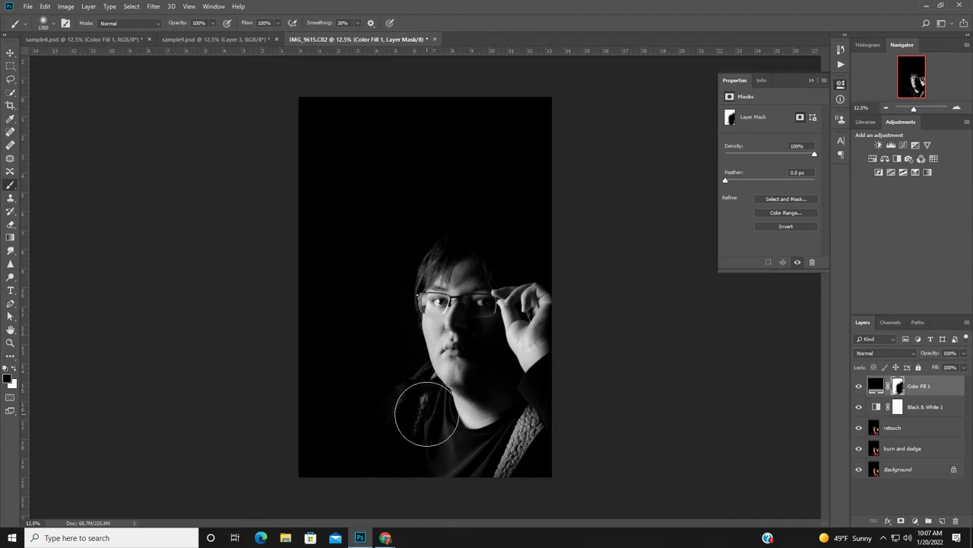
{"action": "mouse_move", "coordinate": [422, 403]}
{"action": "left_mouse_down"}
{"action": "mouse_move", "coordinate": [408, 408]}
{"action": "mouse_move", "coordinate": [421, 438]}
{"action": "mouse_move", "coordinate": [403, 411]}
{"action": "mouse_move", "coordinate": [387, 413]}
{"action": "left_mouse_up"}
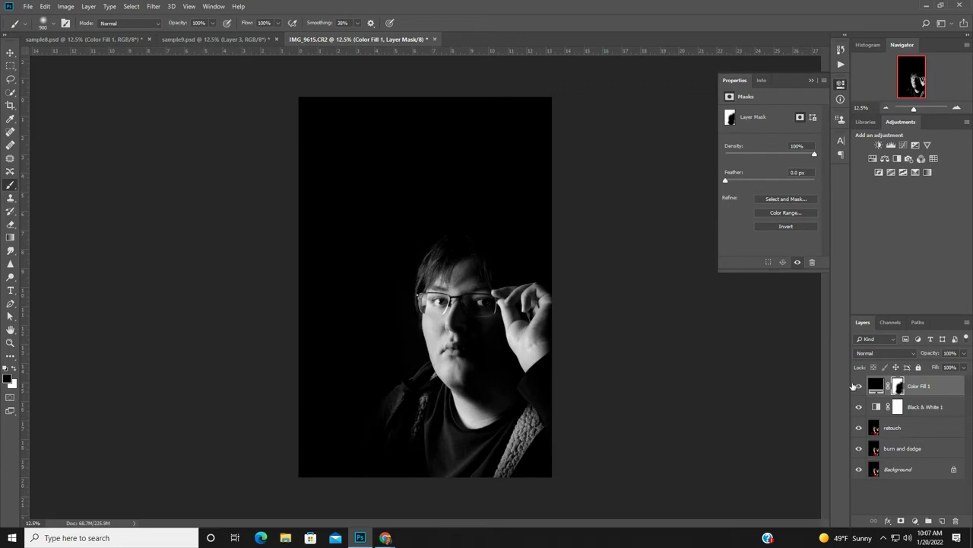
Compare the portrait with and without the black fill layer, and select the retouch layer
{"action": "left_click", "coordinate": [857, 386]}
{"action": "left_click", "coordinate": [858, 386]}
{"action": "left_click", "coordinate": [943, 412]}
{"action": "left_click", "coordinate": [921, 429]}
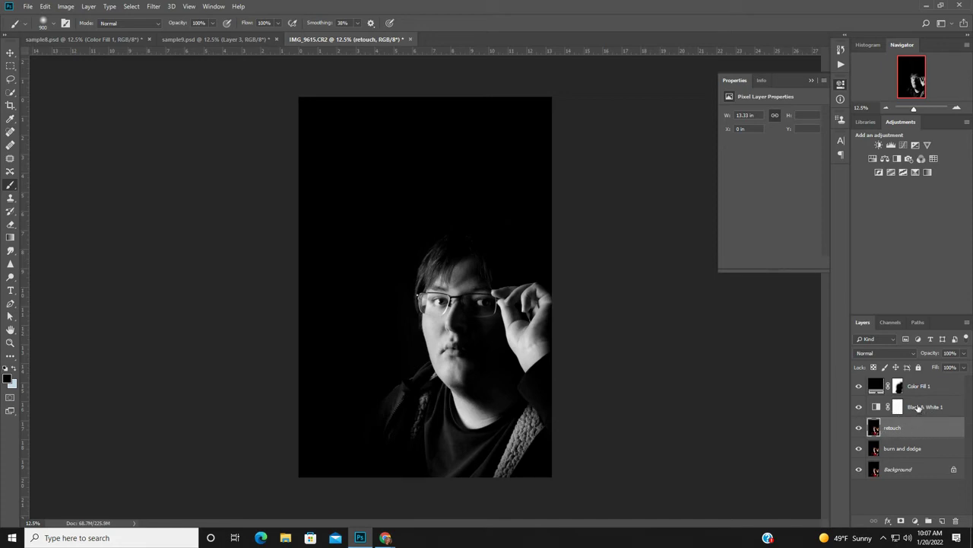
Open the square-grid pattern JPG whose name starts with 4fe56989 from the Doodle Portrait Retouch Video folder on the shared Google Drive
{"action": "left_click", "coordinate": [27, 6]}
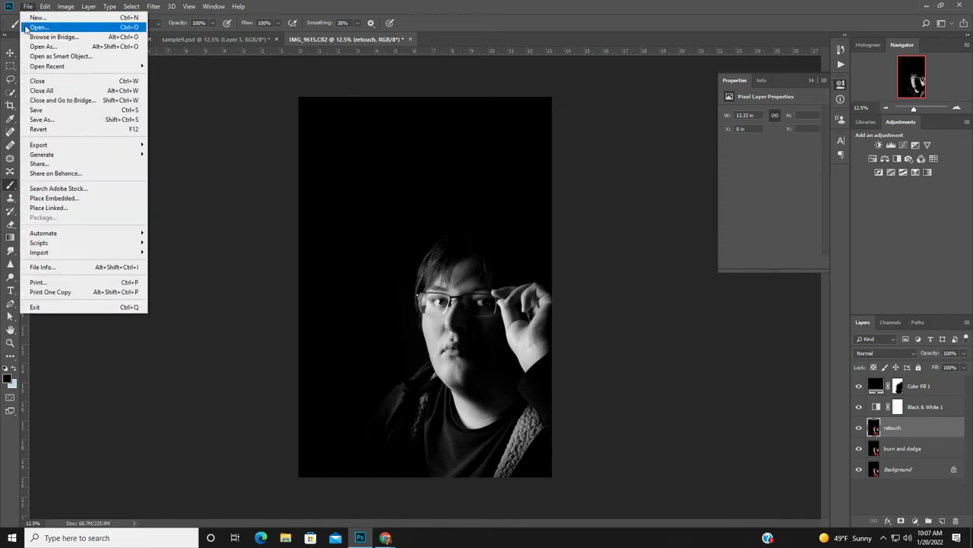
{"action": "left_click", "coordinate": [38, 27]}
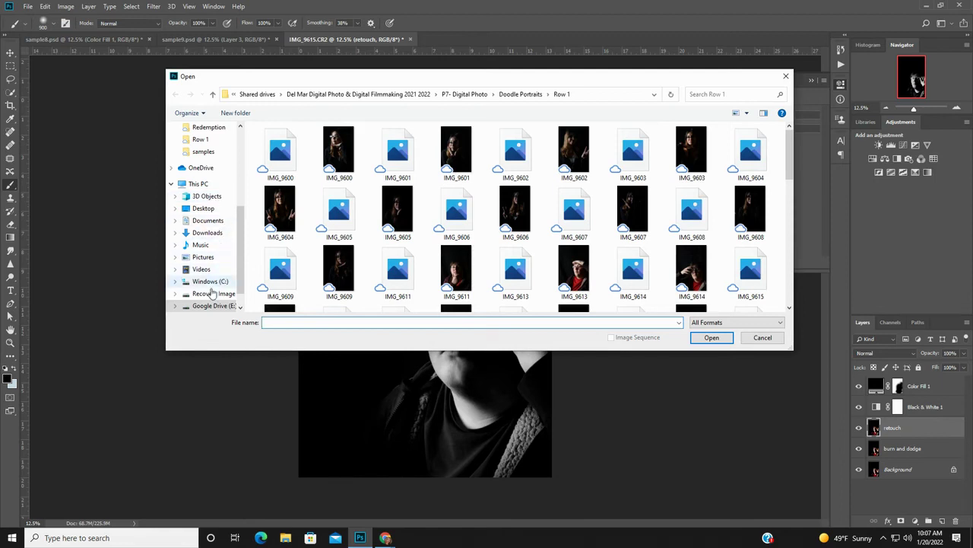
{"action": "left_click", "coordinate": [217, 305]}
{"action": "double_click", "coordinate": [306, 157]}
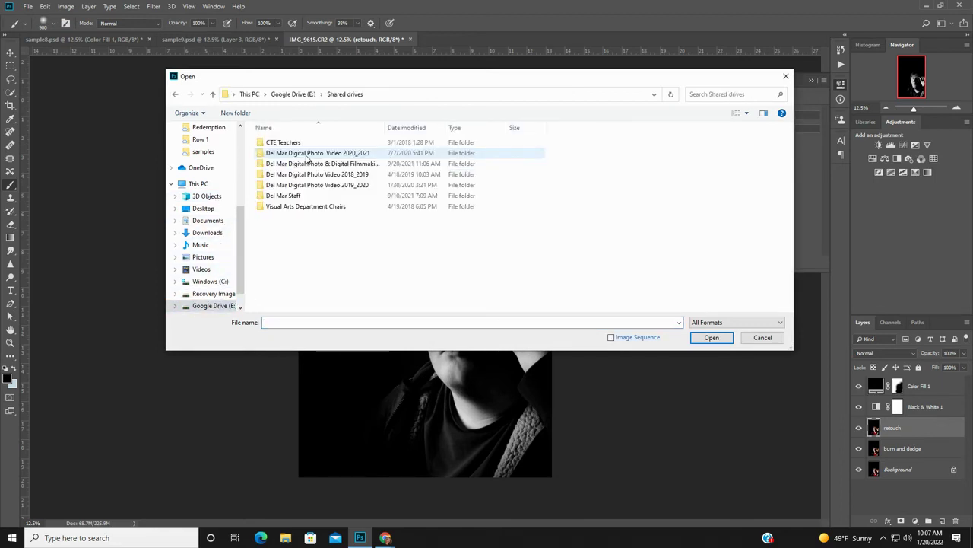
{"action": "double_click", "coordinate": [348, 167]}
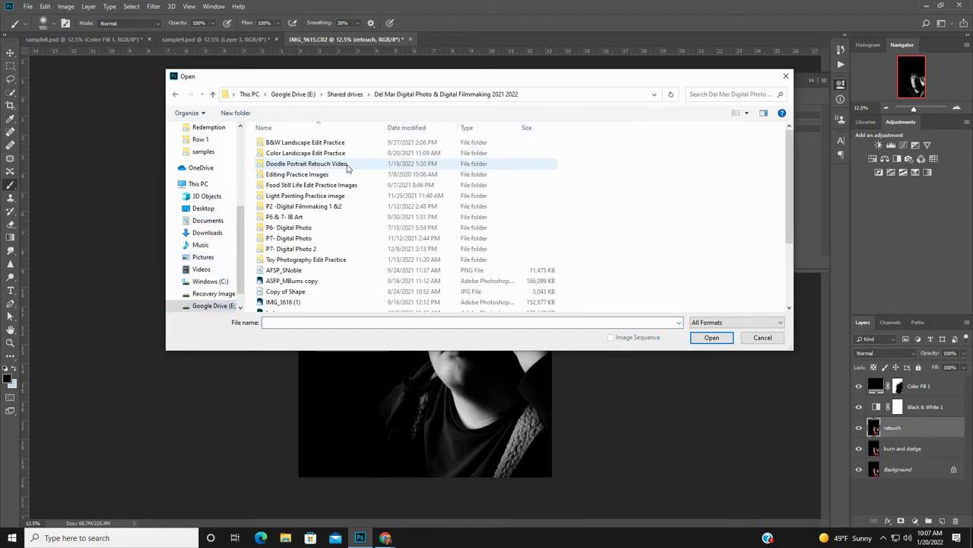
{"action": "double_click", "coordinate": [363, 166]}
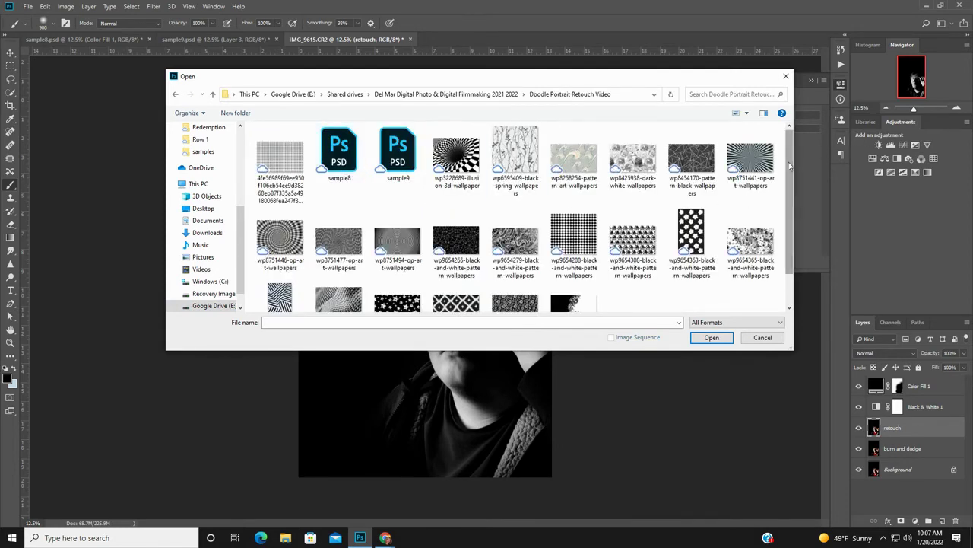
{"action": "left_click_drag", "start_coordinate": [791, 167], "coordinate": [797, 222]}
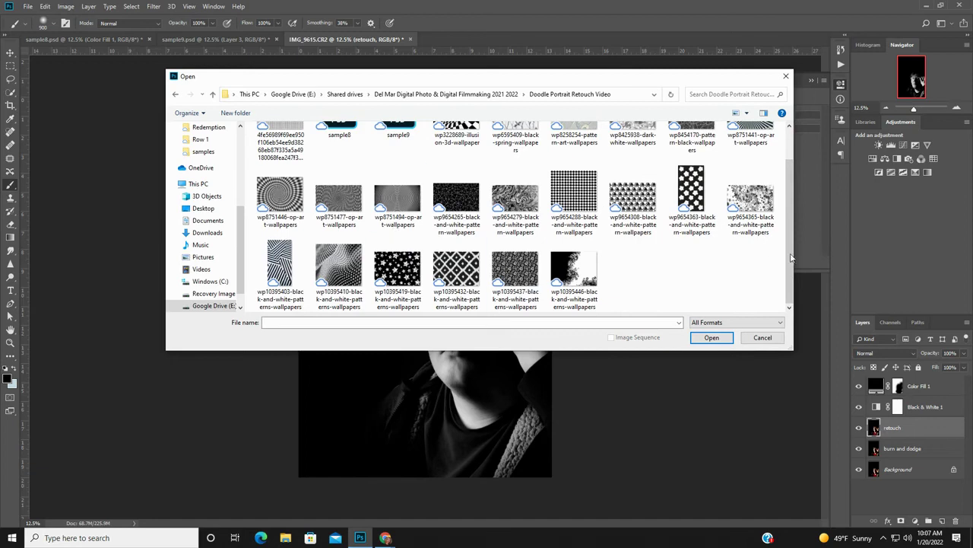
{"action": "left_click_drag", "start_coordinate": [792, 264], "coordinate": [796, 229]}
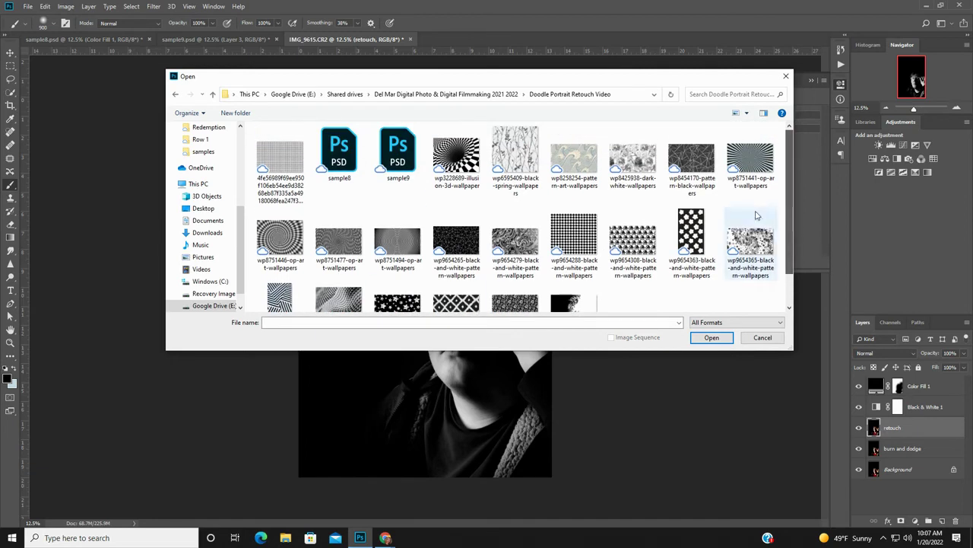
{"action": "left_click", "coordinate": [291, 170]}
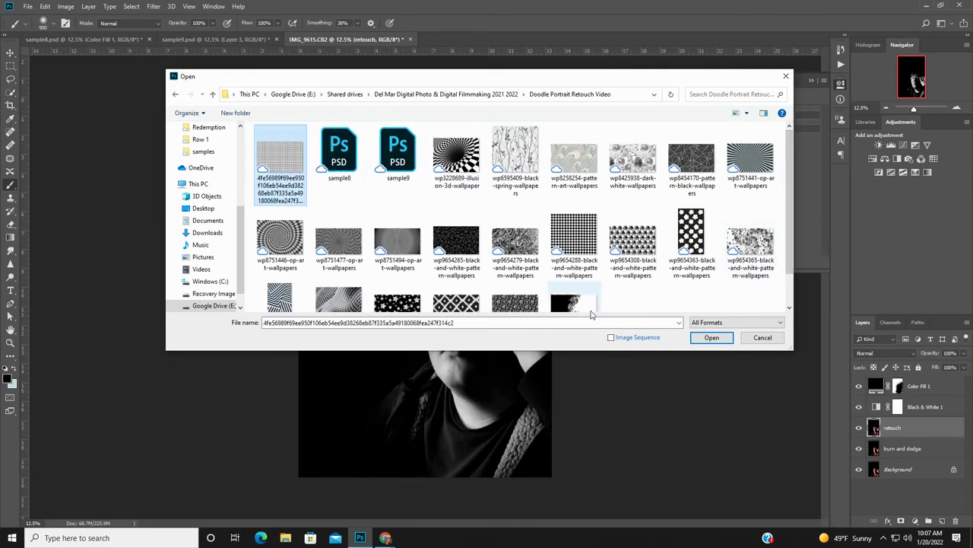
{"action": "left_click", "coordinate": [725, 339]}
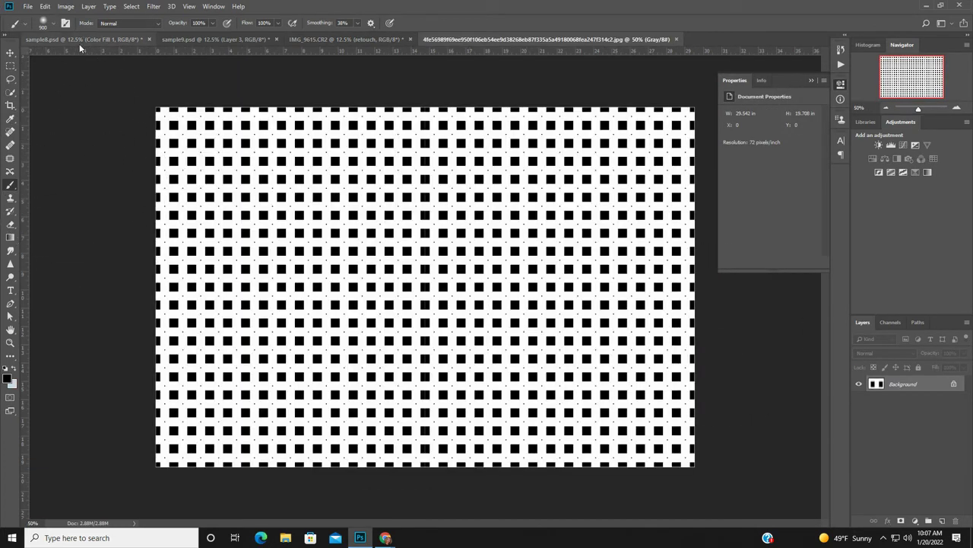
Compare the grid pattern with the gobo effect in sample8.psd, and copy the entire pattern image
{"action": "left_click", "coordinate": [76, 41]}
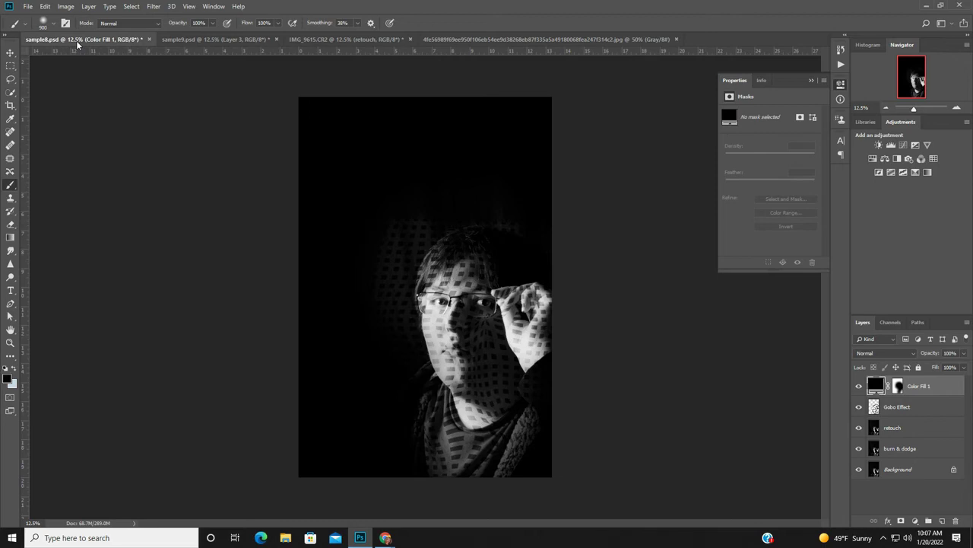
{"action": "left_click", "coordinate": [447, 42]}
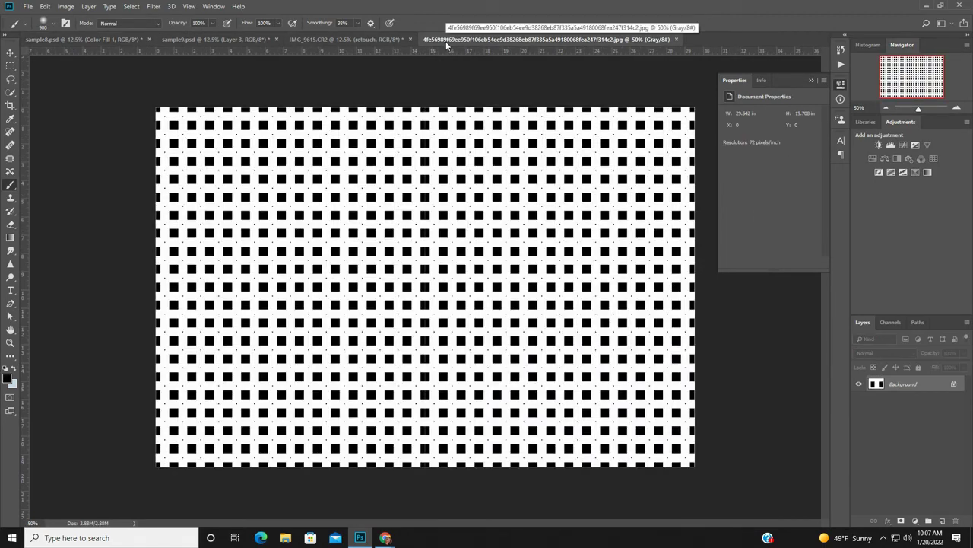
{"action": "left_click", "coordinate": [72, 40]}
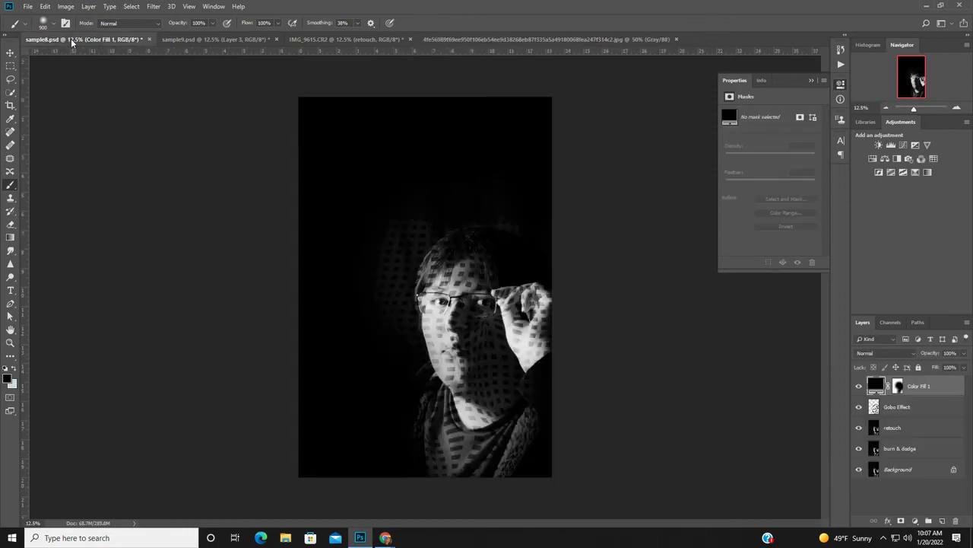
{"action": "left_click", "coordinate": [456, 40]}
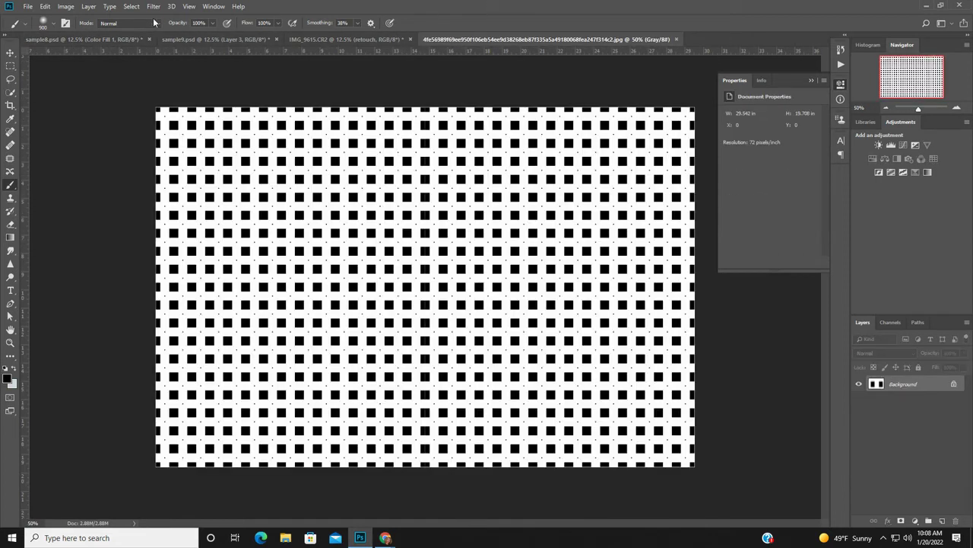
{"action": "left_click", "coordinate": [132, 7]}
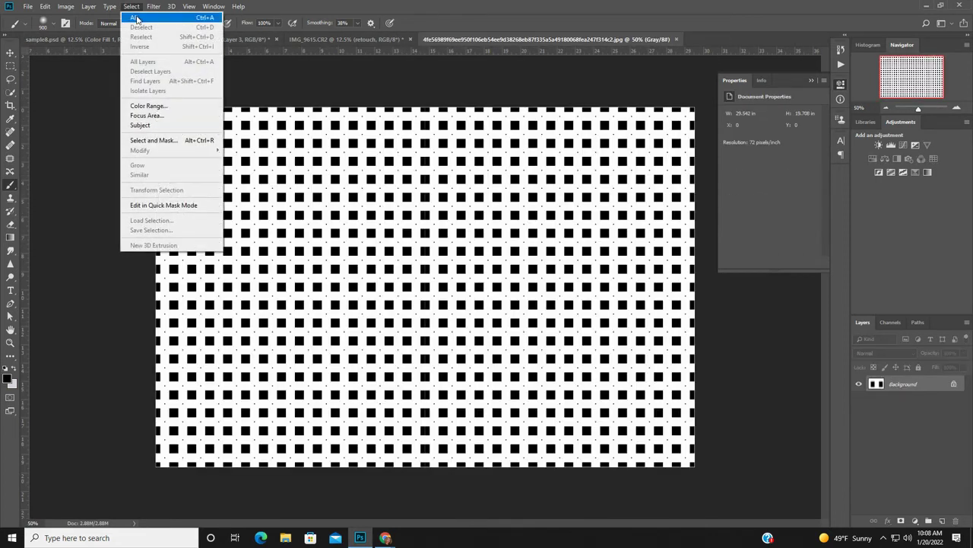
{"action": "left_click", "coordinate": [137, 17]}
{"action": "left_click", "coordinate": [136, 7]}
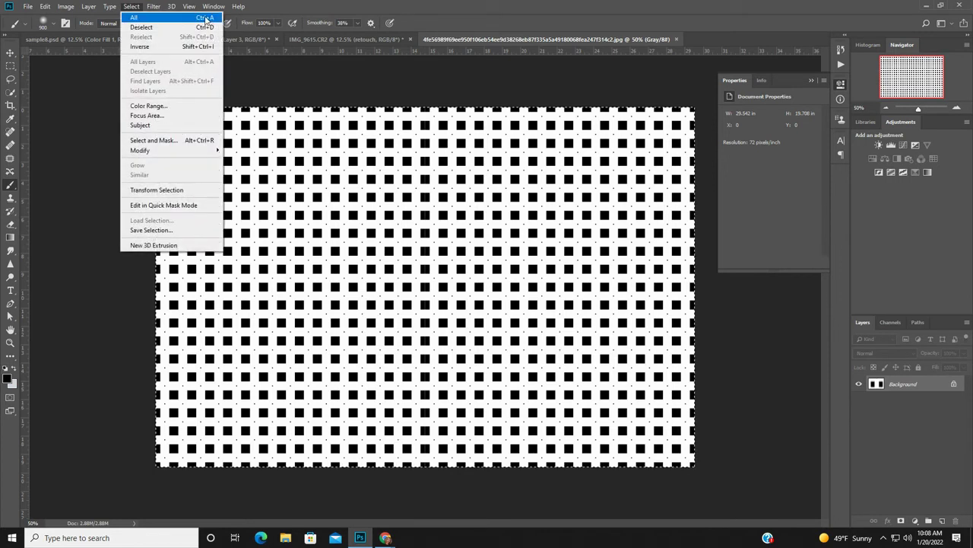
{"action": "left_click", "coordinate": [42, 8]}
{"action": "left_click", "coordinate": [44, 7]}
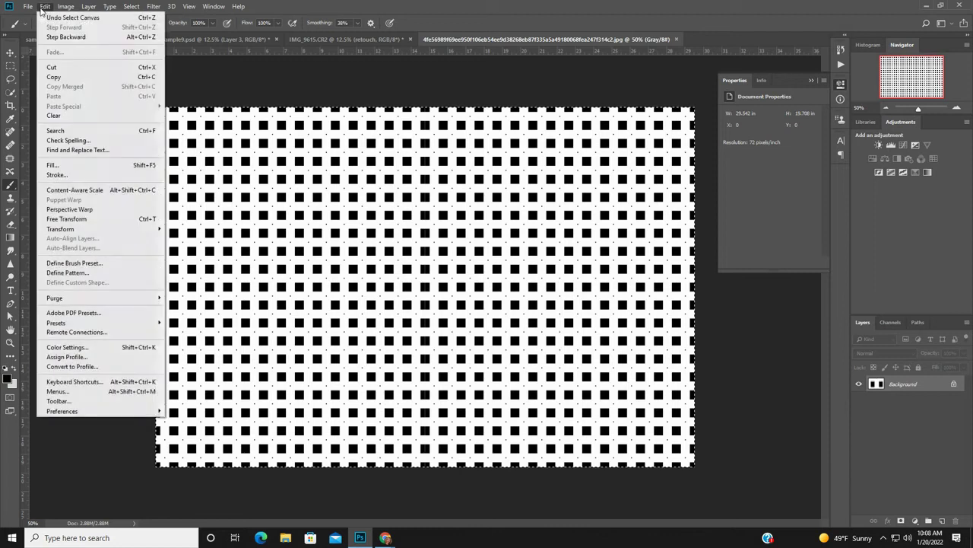
{"action": "left_click", "coordinate": [55, 77]}
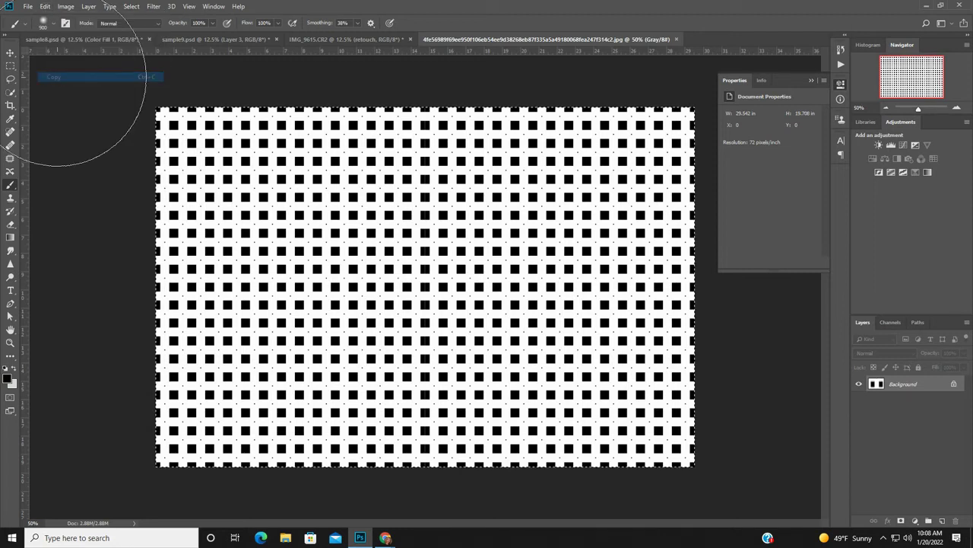
Paste the copied grid pattern into IMG_9615.CR2 as a new layer directly above the retouch layer
{"action": "left_click", "coordinate": [81, 39]}
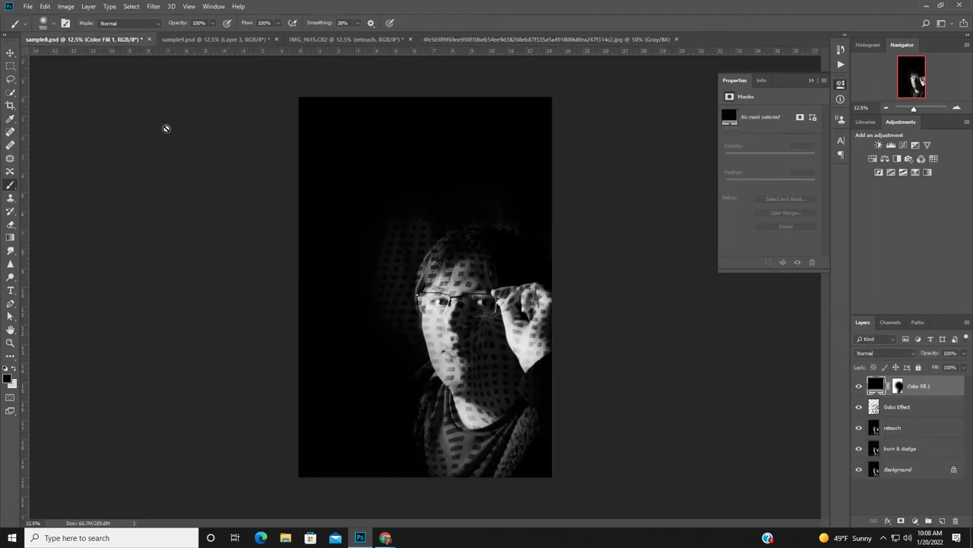
{"action": "left_click", "coordinate": [372, 40]}
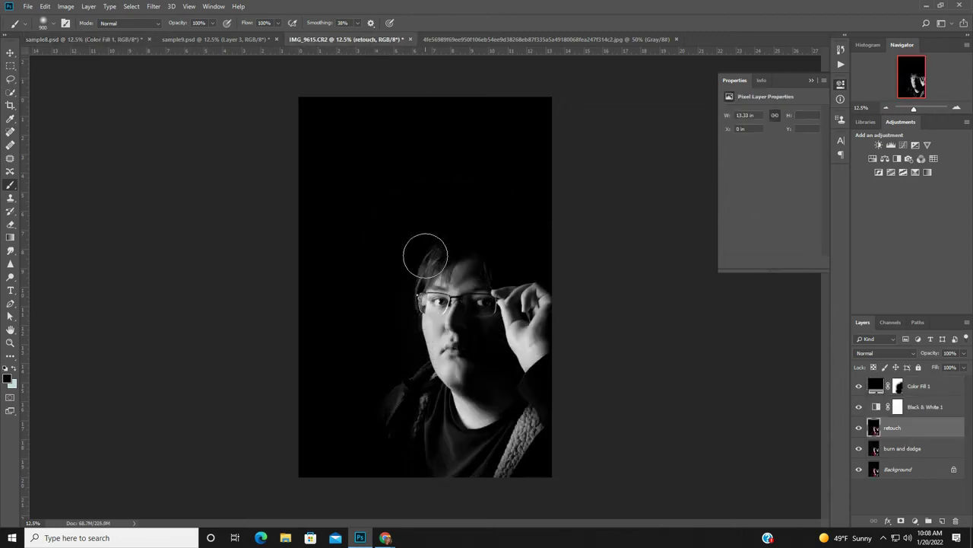
{"action": "key", "text": "ctrl+v"}
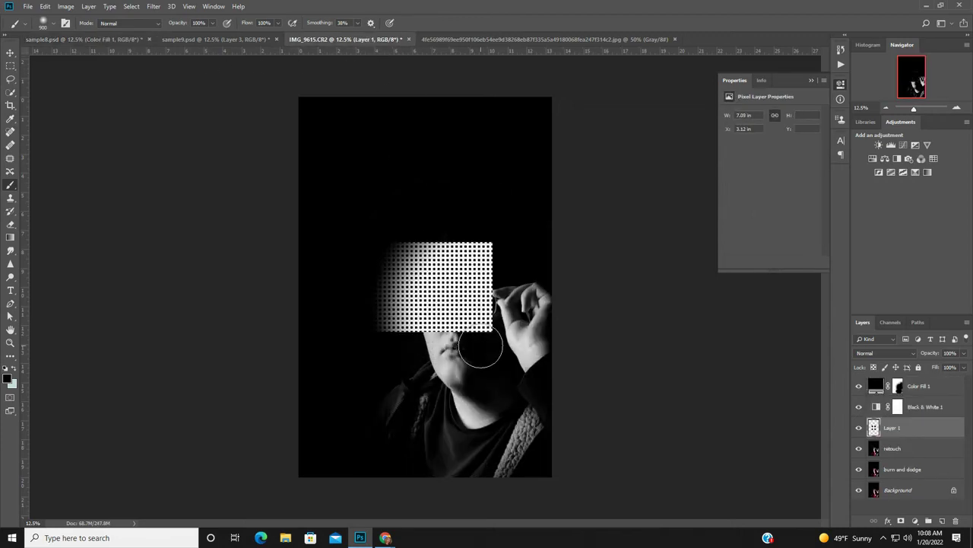
Stretch the pattern layer to about 233% width and 318% height so it covers the face, hand and jacket
{"action": "left_click", "coordinate": [11, 52]}
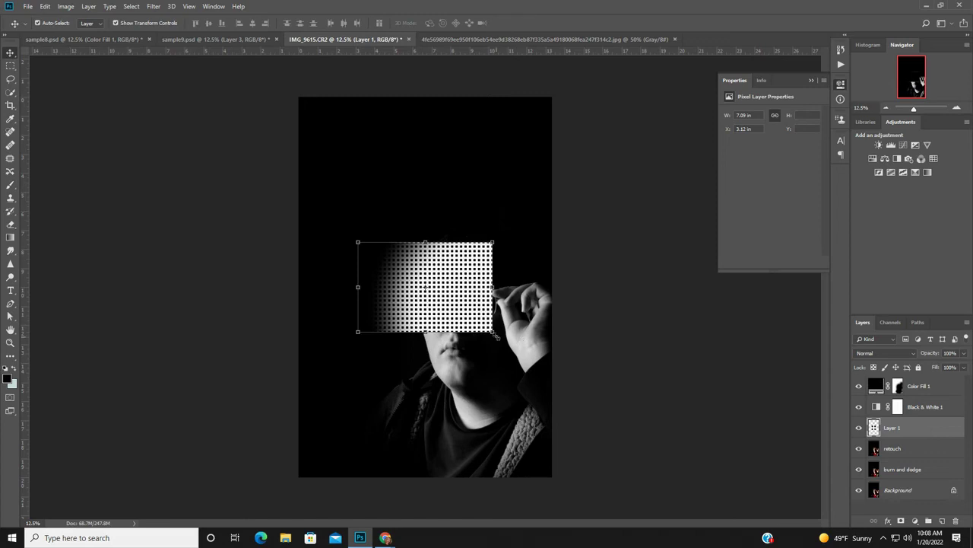
{"action": "left_click_drag", "start_coordinate": [494, 332], "coordinate": [625, 489]}
{"action": "left_click_drag", "start_coordinate": [492, 239], "coordinate": [491, 205]}
{"action": "left_click_drag", "start_coordinate": [358, 347], "coordinate": [311, 350]}
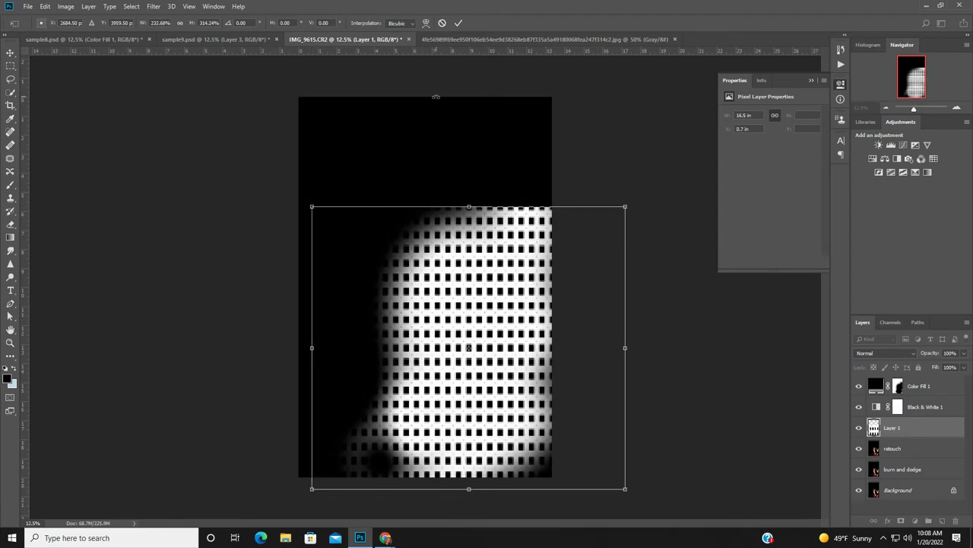
{"action": "mouse_move", "coordinate": [472, 205]}
{"action": "left_mouse_down"}
{"action": "mouse_move", "coordinate": [471, 190]}
{"action": "mouse_move", "coordinate": [469, 203]}
{"action": "left_mouse_up"}
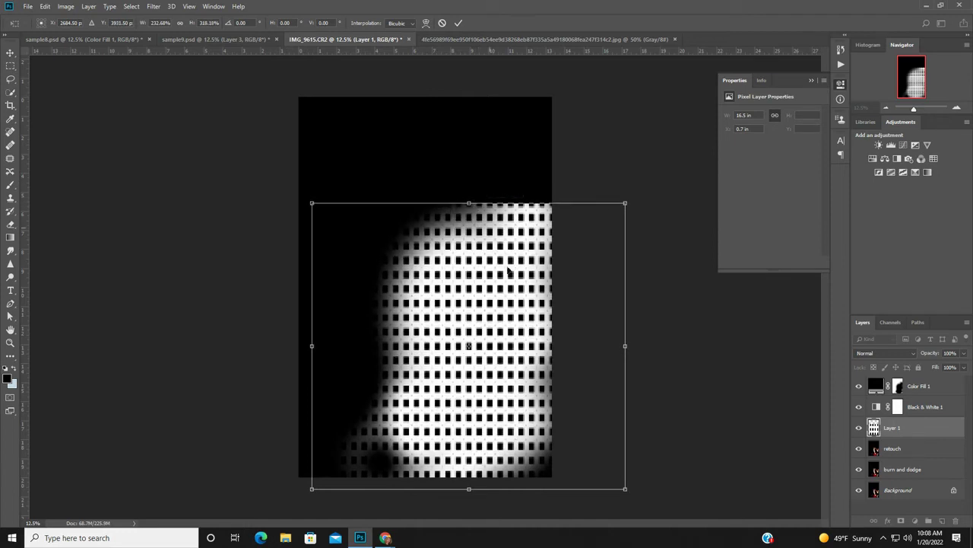
{"action": "left_click", "coordinate": [458, 23]}
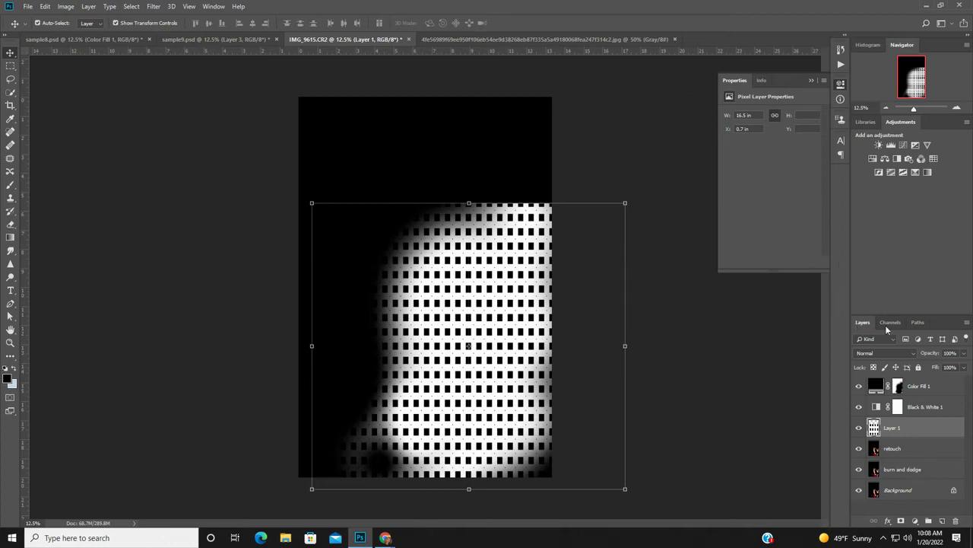
Set the pattern layer to Overlay blending and 40% opacity, using the Gobo Effect layer in sample8.psd as reference
{"action": "left_click", "coordinate": [896, 353]}
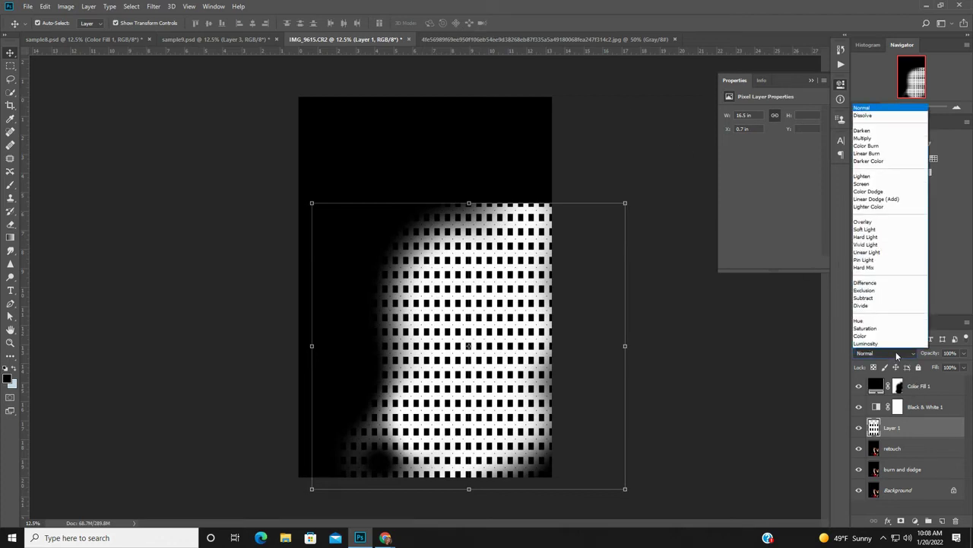
{"action": "left_click", "coordinate": [883, 222]}
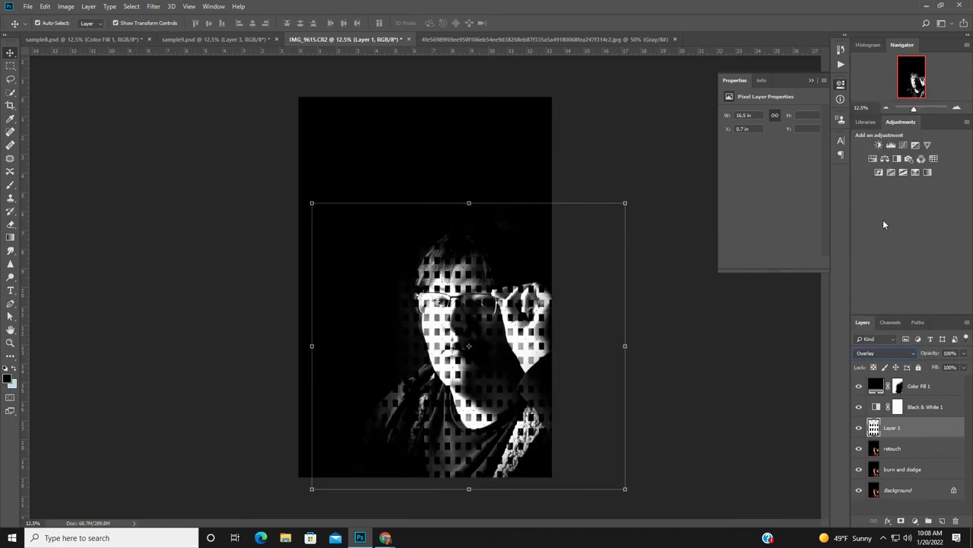
{"action": "left_click", "coordinate": [92, 41]}
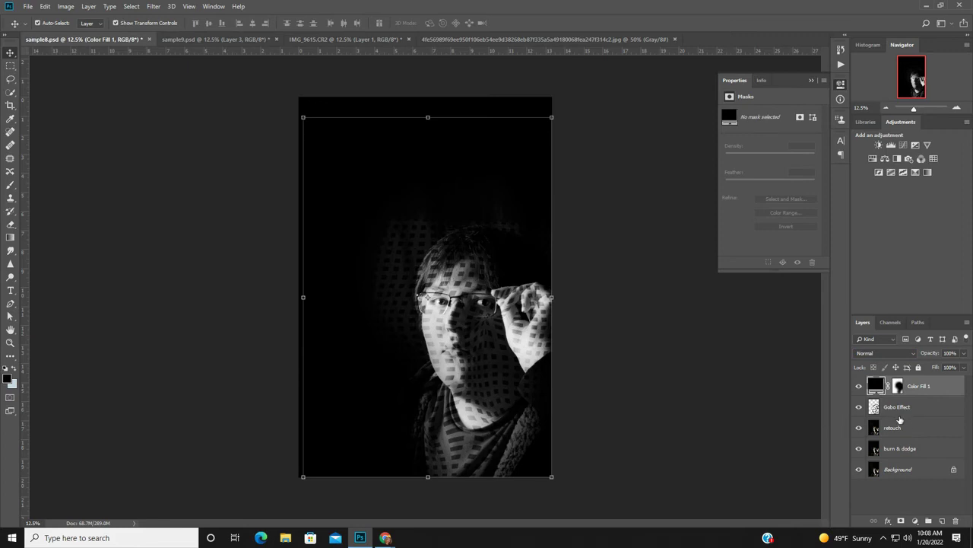
{"action": "left_click", "coordinate": [903, 409]}
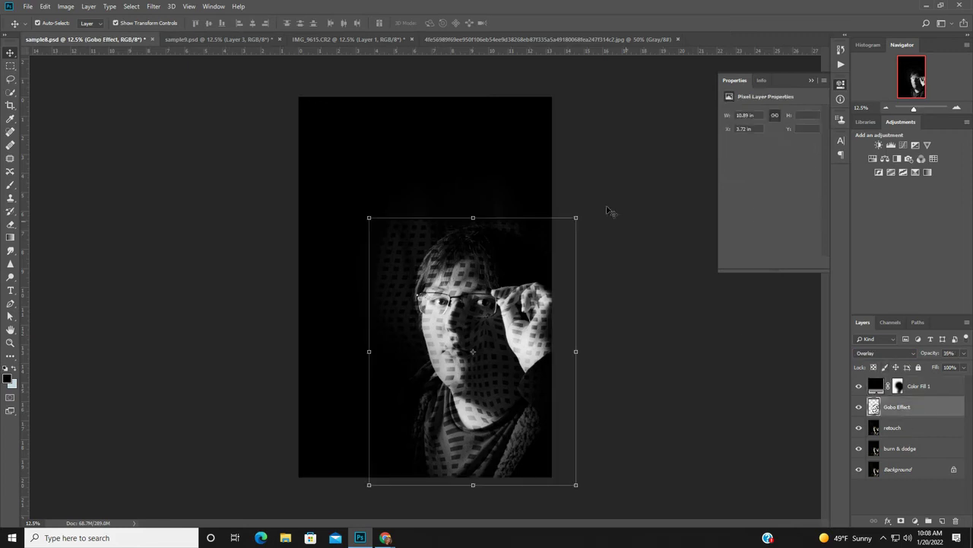
{"action": "left_click", "coordinate": [343, 39]}
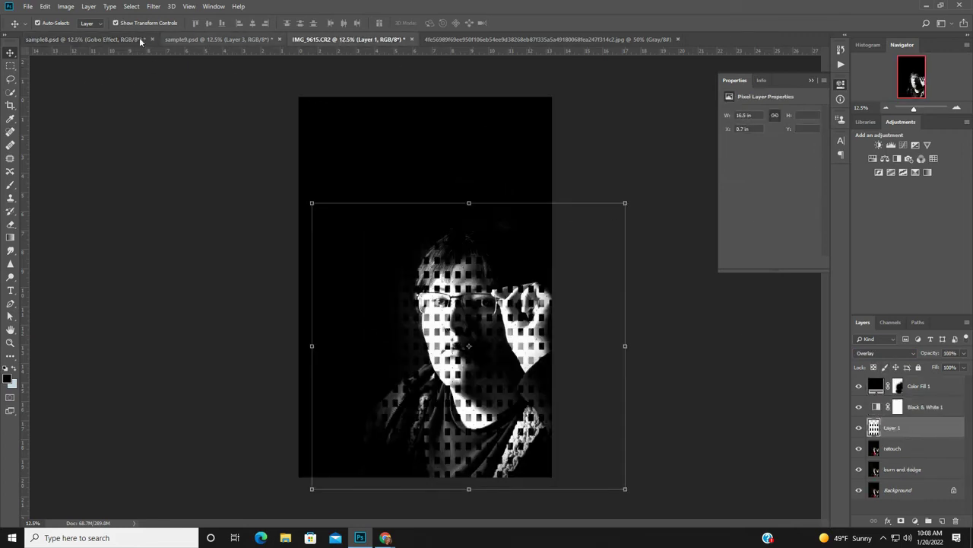
{"action": "left_click", "coordinate": [76, 39]}
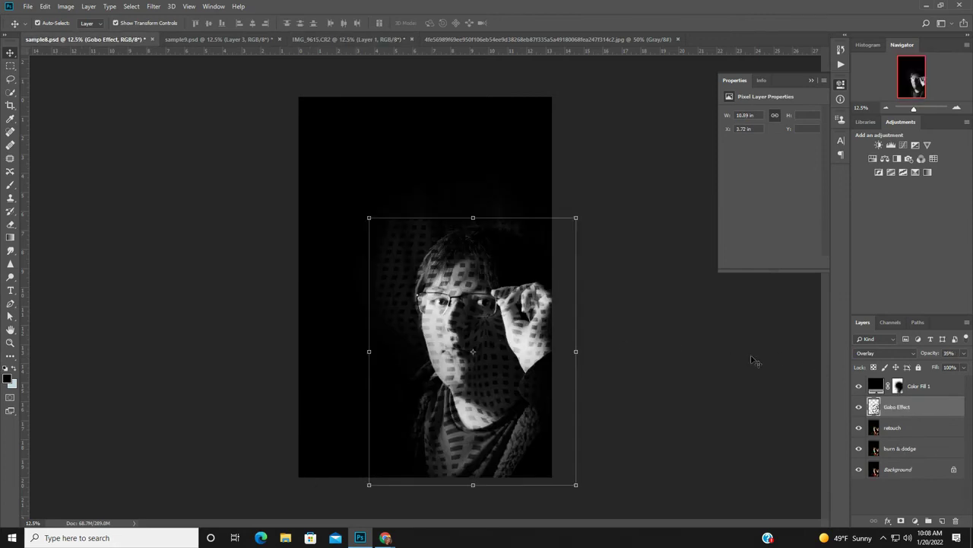
{"action": "left_click", "coordinate": [355, 40]}
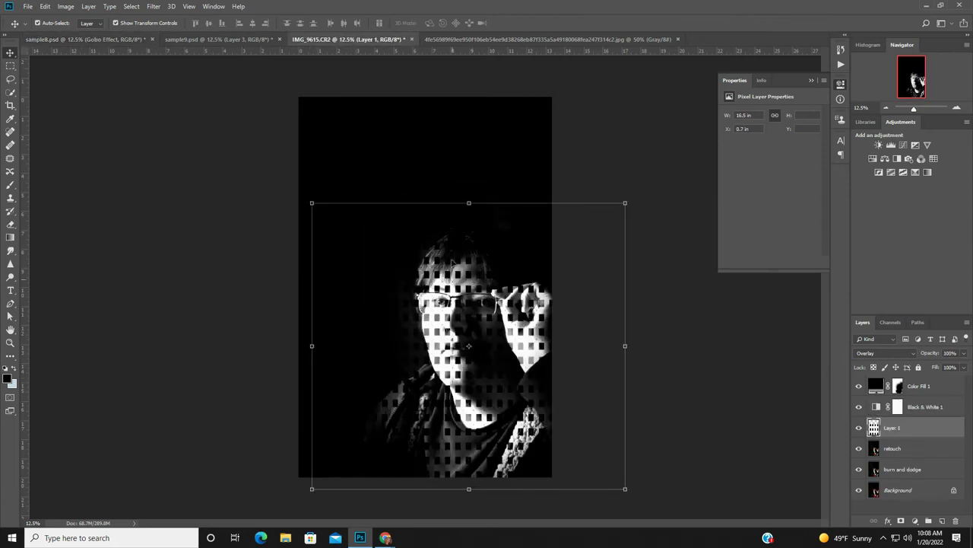
{"action": "left_click", "coordinate": [965, 354]}
{"action": "left_click_drag", "start_coordinate": [965, 367], "coordinate": [938, 368]}
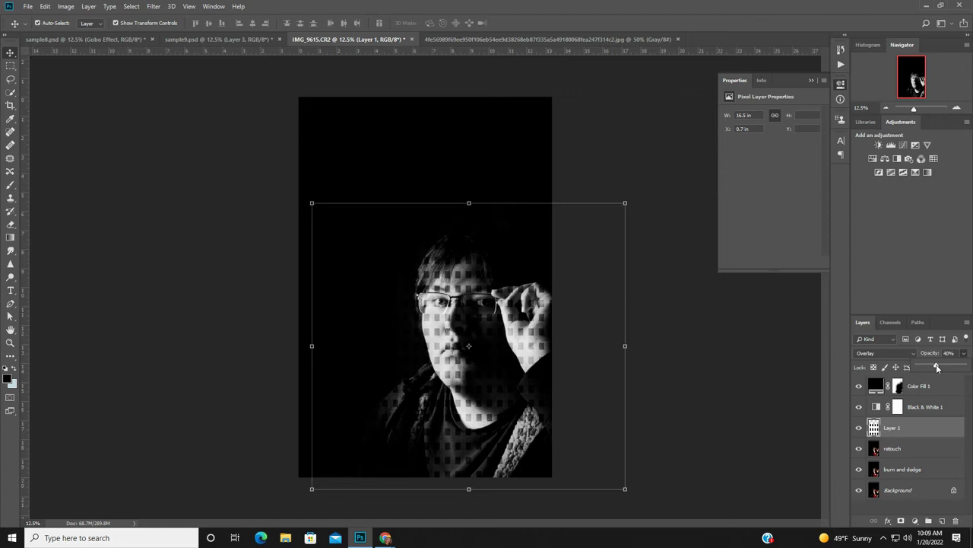
{"action": "left_click", "coordinate": [940, 431]}
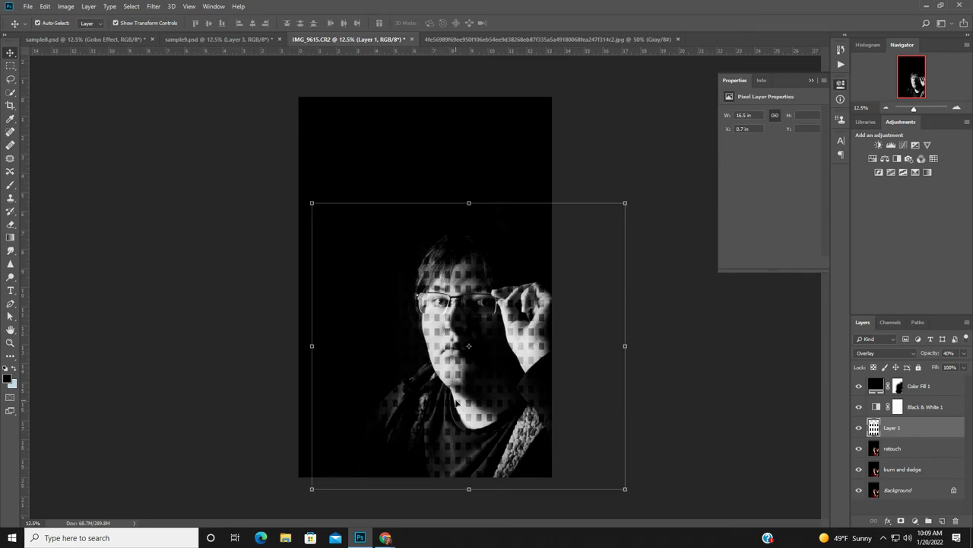
Apply a custom warp to the Layer 1 grid pattern, bowing its vertical lines toward the left side of the face
{"action": "left_click", "coordinate": [45, 7]}
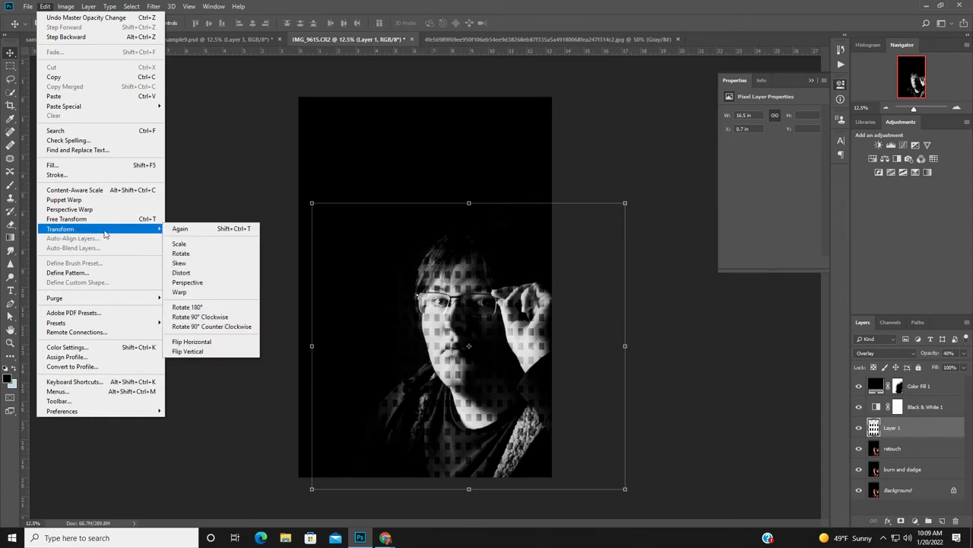
{"action": "mouse_move", "coordinate": [156, 232]}
{"action": "left_click", "coordinate": [193, 293]}
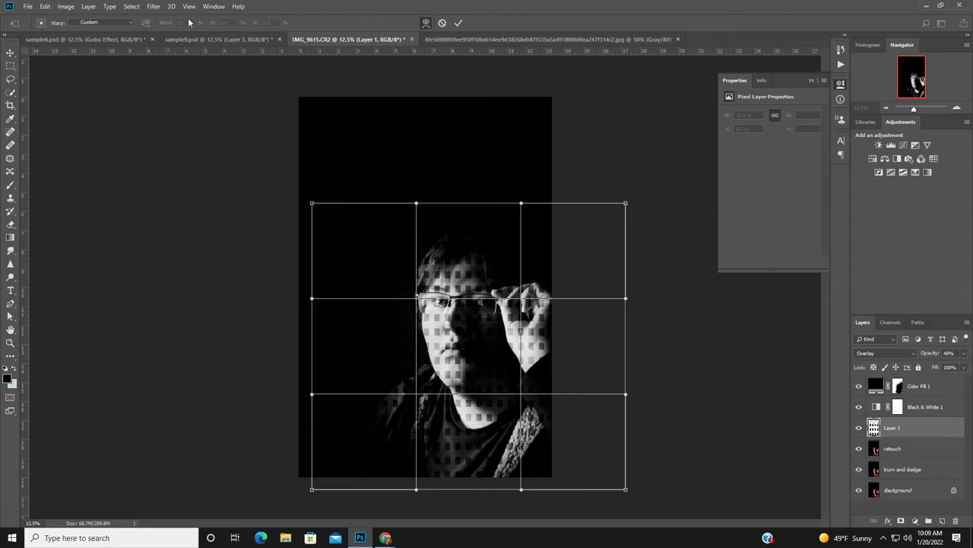
{"action": "left_click", "coordinate": [127, 24]}
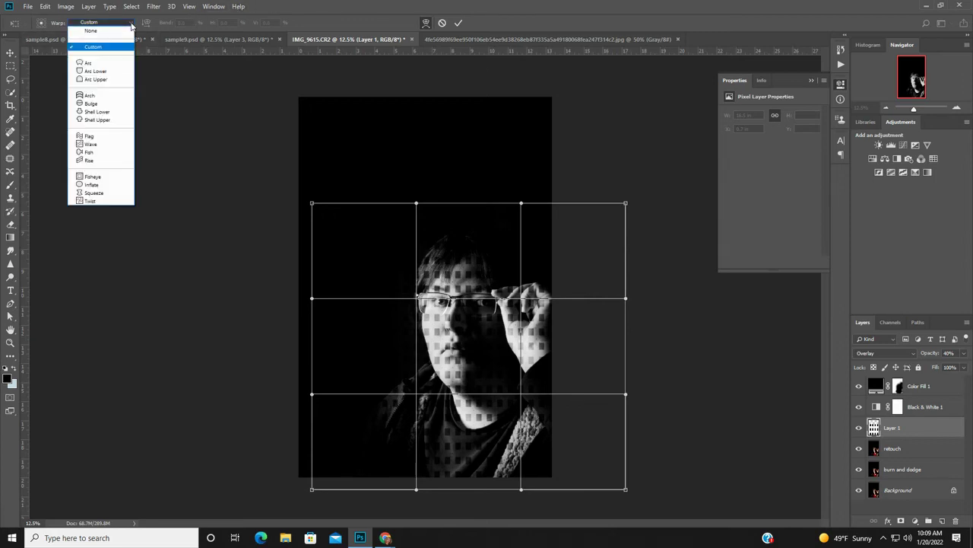
{"action": "left_click", "coordinate": [55, 27]}
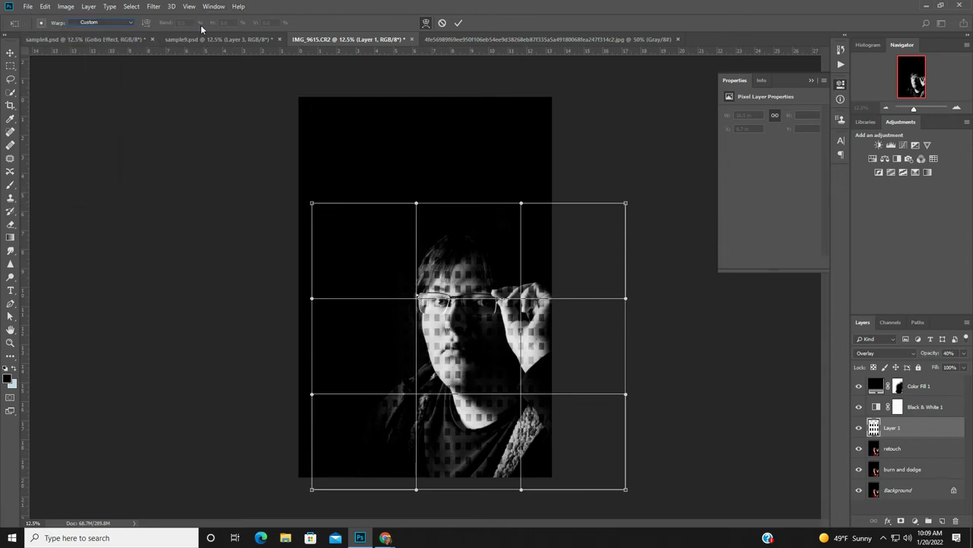
{"action": "left_click", "coordinate": [426, 23]}
{"action": "left_click_drag", "start_coordinate": [407, 300], "coordinate": [428, 340]}
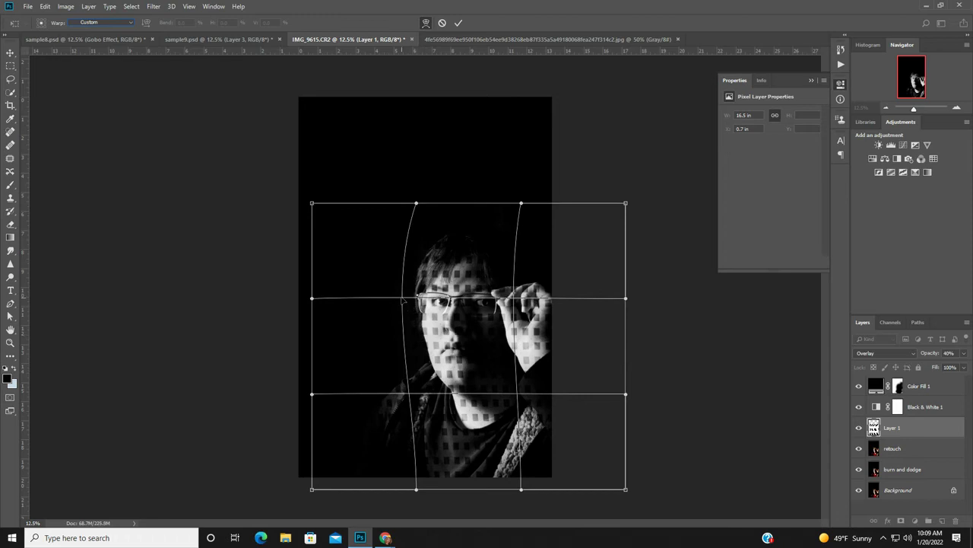
{"action": "left_click_drag", "start_coordinate": [402, 301], "coordinate": [390, 302]}
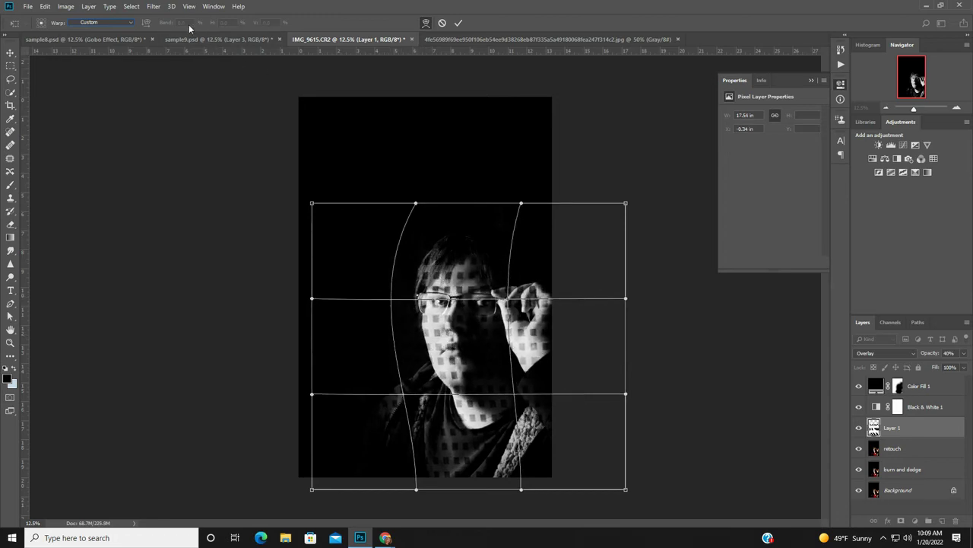
{"action": "left_click", "coordinate": [458, 24]}
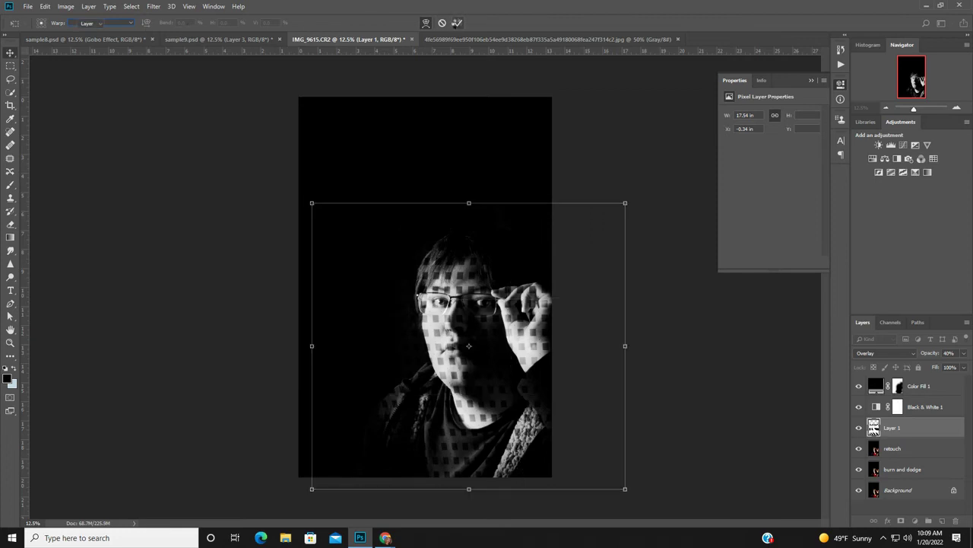
Warp the Layer 1 pattern again with the Custom setting, curving the squares further around the cheek and jaw
{"action": "left_click", "coordinate": [45, 6]}
{"action": "mouse_move", "coordinate": [68, 232]}
{"action": "left_click", "coordinate": [193, 293]}
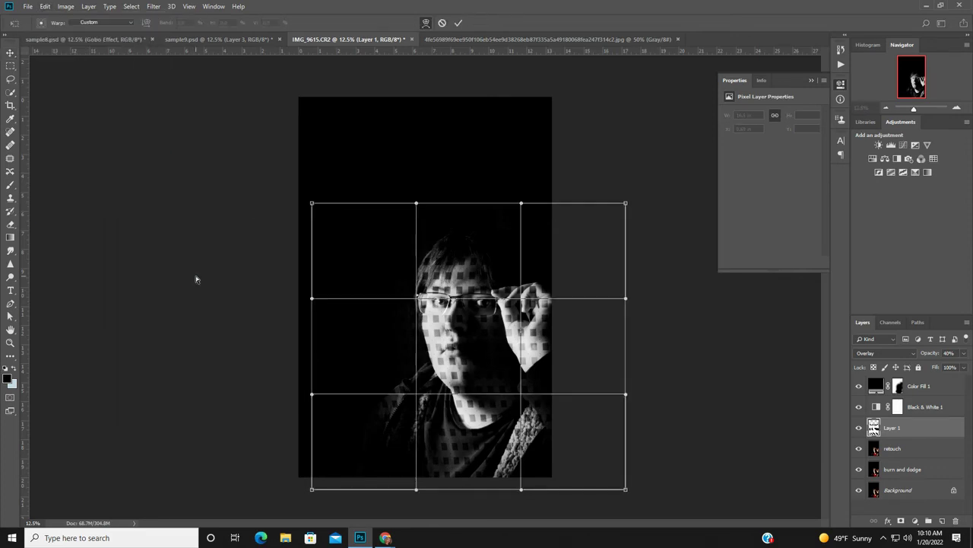
{"action": "left_click", "coordinate": [129, 23]}
{"action": "left_click", "coordinate": [108, 30]}
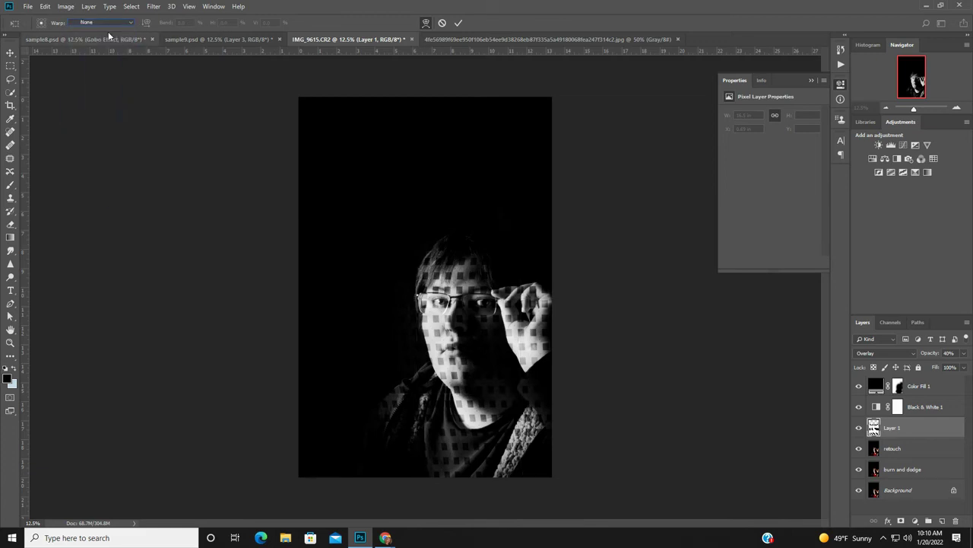
{"action": "left_click", "coordinate": [128, 23]}
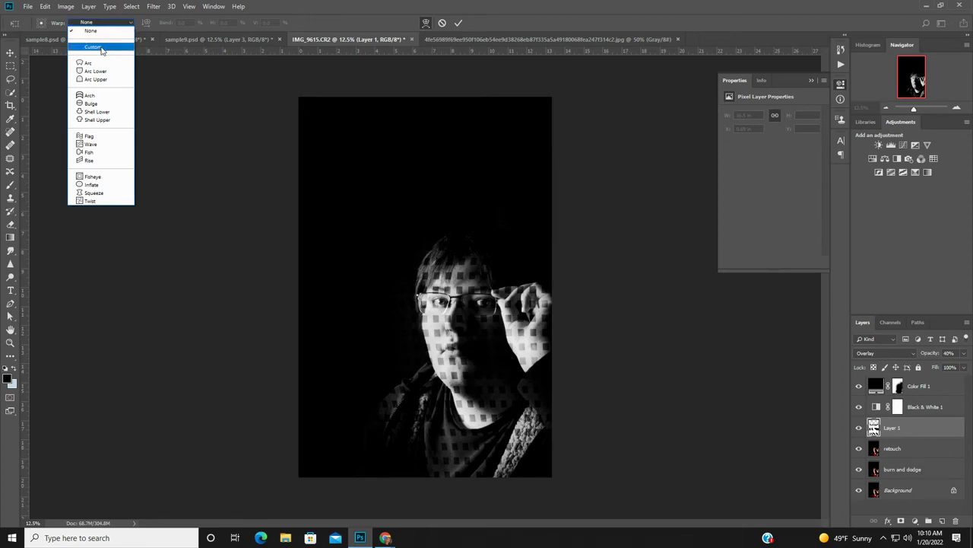
{"action": "left_click", "coordinate": [101, 46]}
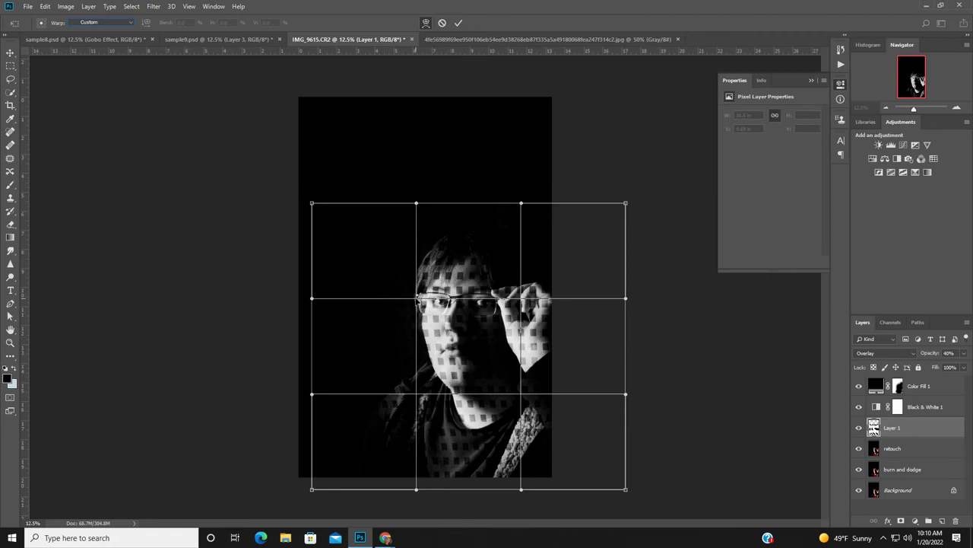
{"action": "left_click_drag", "start_coordinate": [410, 395], "coordinate": [395, 304]}
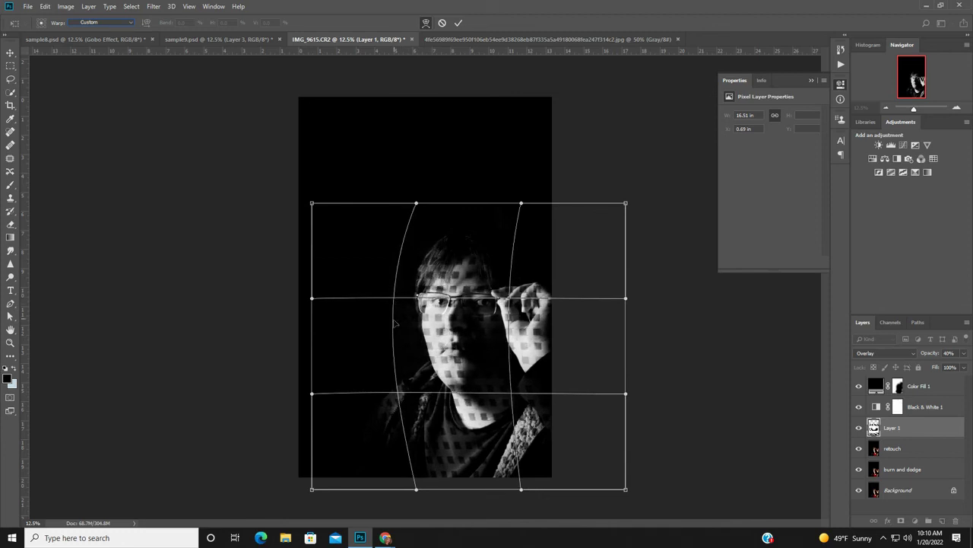
{"action": "left_click_drag", "start_coordinate": [393, 349], "coordinate": [382, 347]}
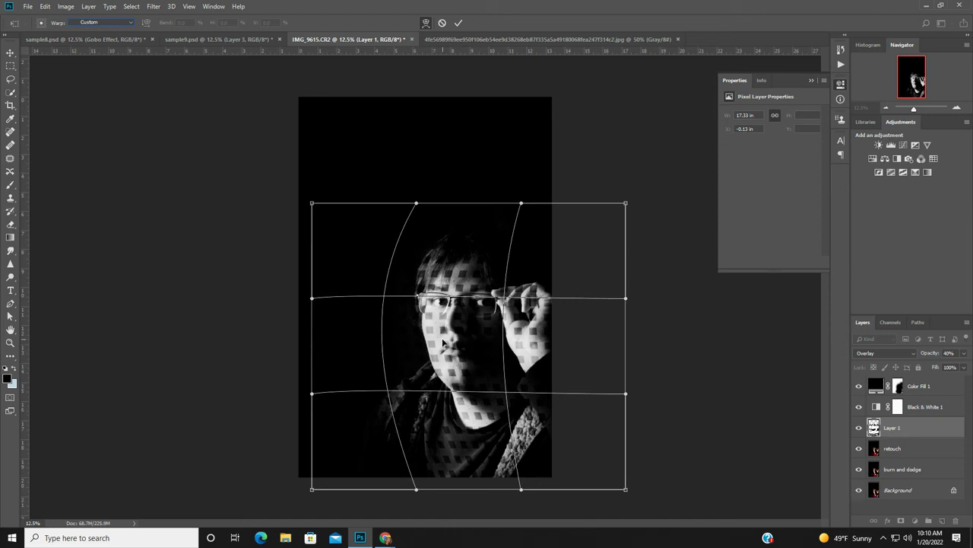
{"action": "left_click_drag", "start_coordinate": [441, 336], "coordinate": [454, 336]}
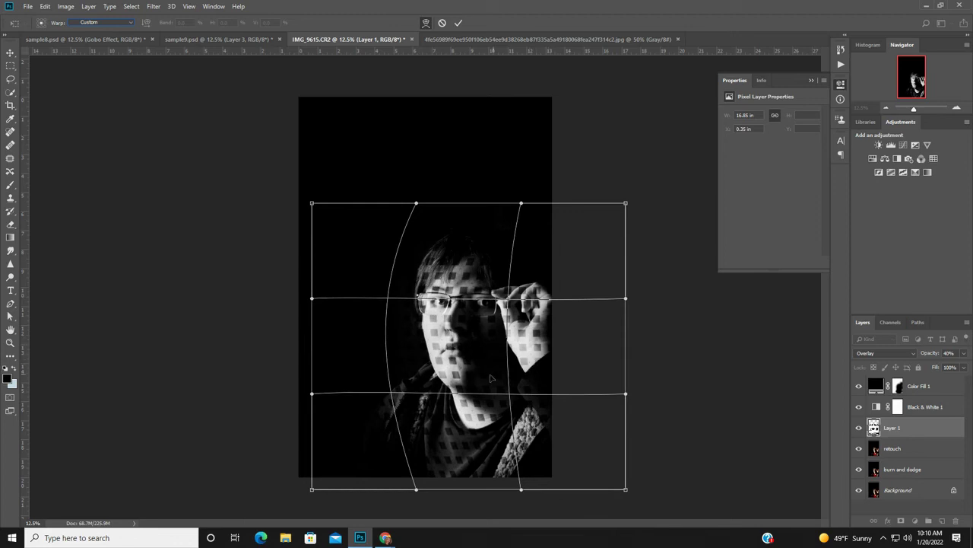
{"action": "left_click_drag", "start_coordinate": [389, 318], "coordinate": [385, 319]}
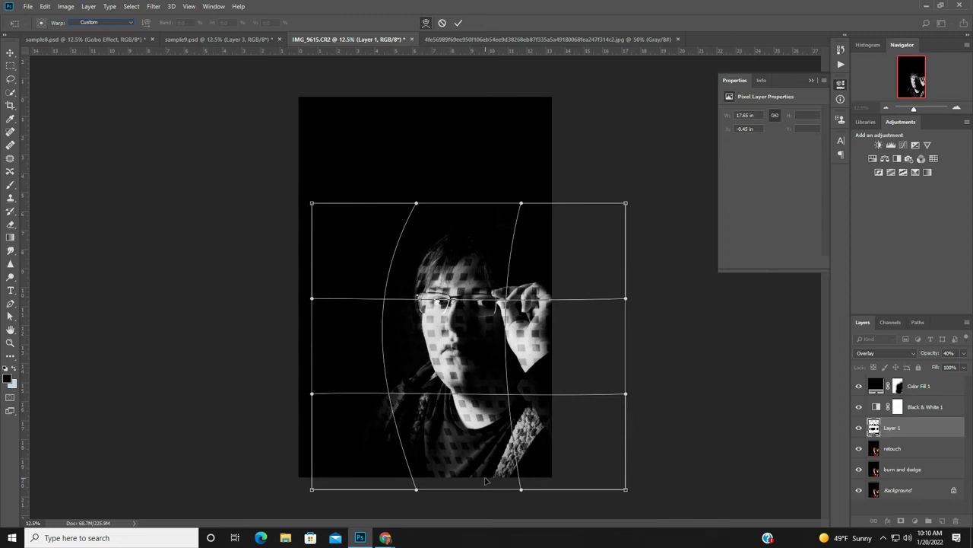
{"action": "left_click", "coordinate": [457, 25]}
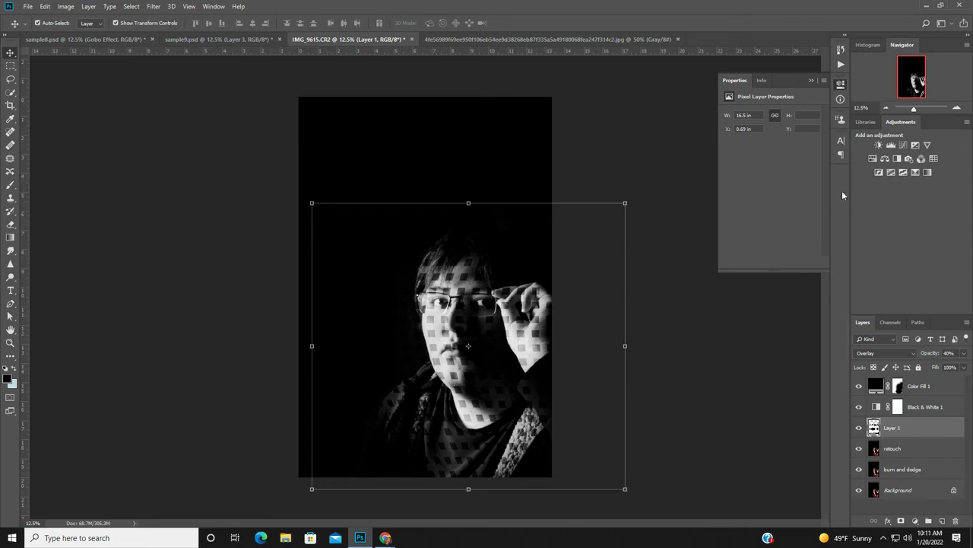
Undo and redo the latest warp to compare the grid pattern on the face before and after it
{"action": "key", "text": "ctrl+z"}
{"action": "key", "text": "ctrl+z"}
{"action": "key", "text": "ctrl+shift+z"}
{"action": "key", "text": "ctrl+shift+z"}
Begin another custom warp on Layer 1, bending the grid over the hand and bulging its lower right edge outward
{"action": "left_click", "coordinate": [45, 6]}
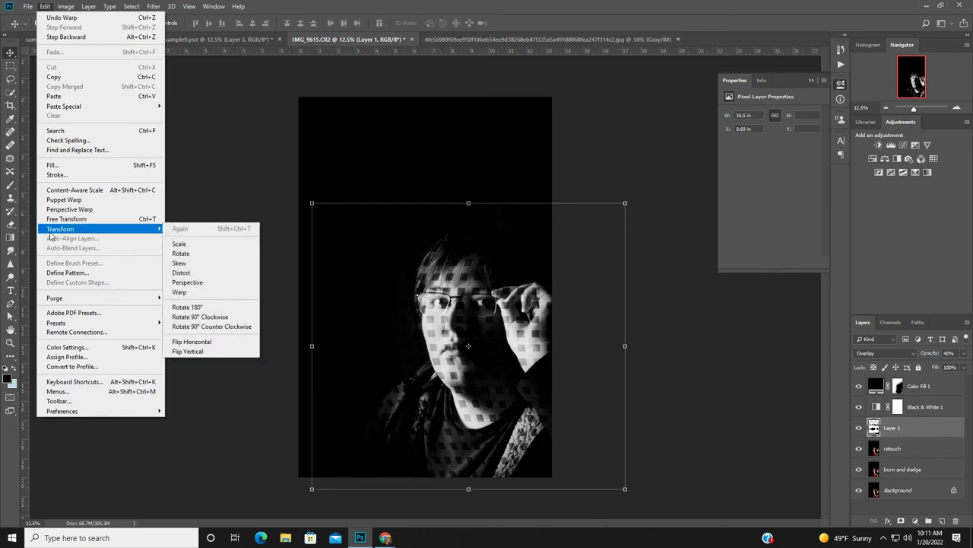
{"action": "mouse_move", "coordinate": [152, 230]}
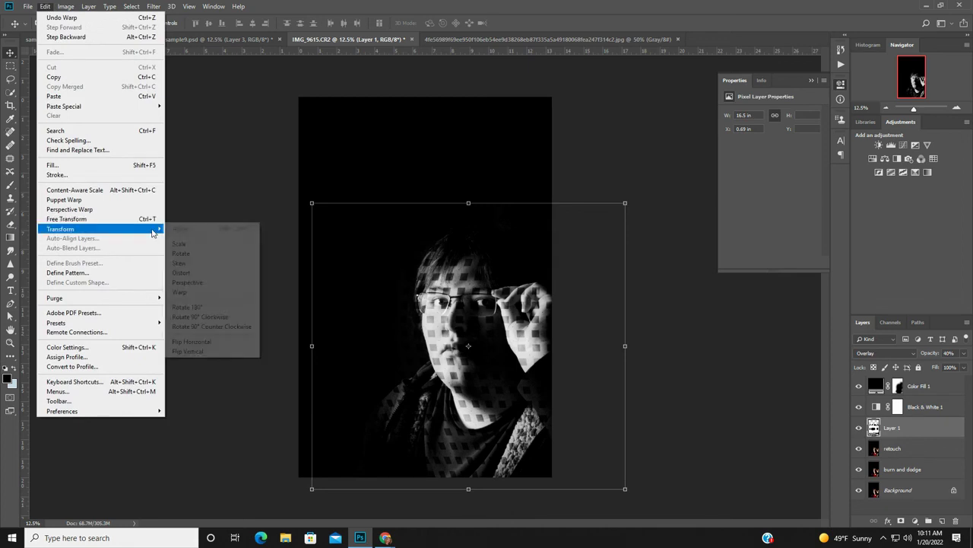
{"action": "left_click", "coordinate": [194, 292]}
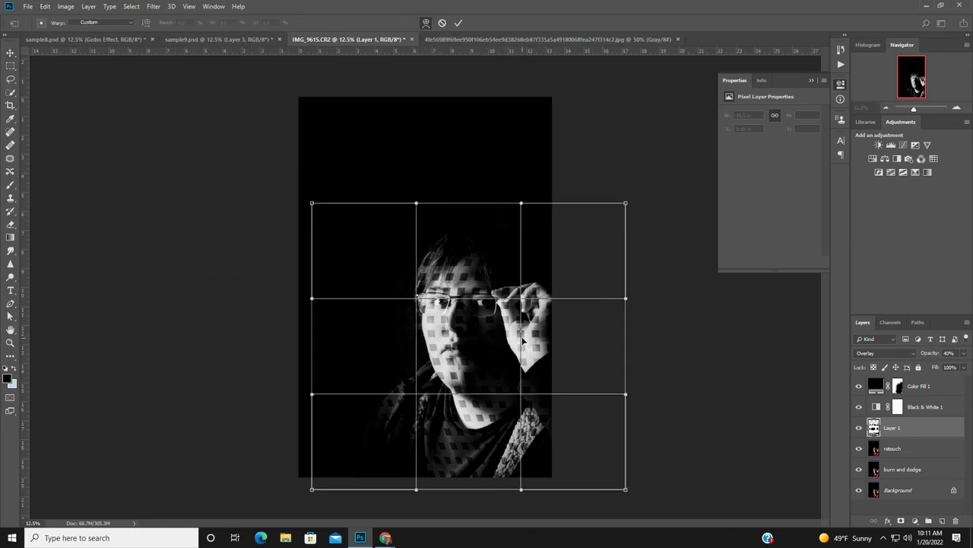
{"action": "left_click_drag", "start_coordinate": [517, 337], "coordinate": [512, 335]}
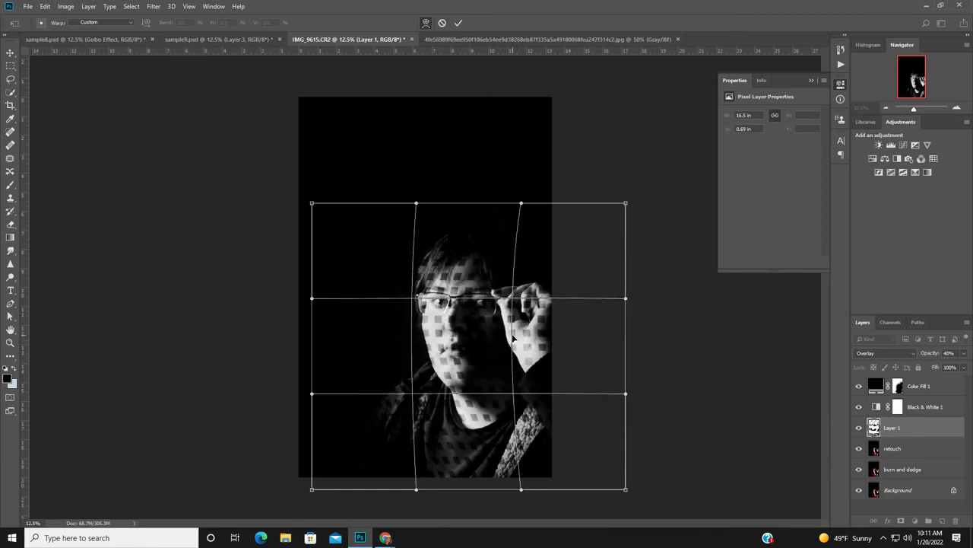
{"action": "left_click_drag", "start_coordinate": [631, 398], "coordinate": [680, 352]}
{"action": "left_click_drag", "start_coordinate": [521, 308], "coordinate": [514, 323]}
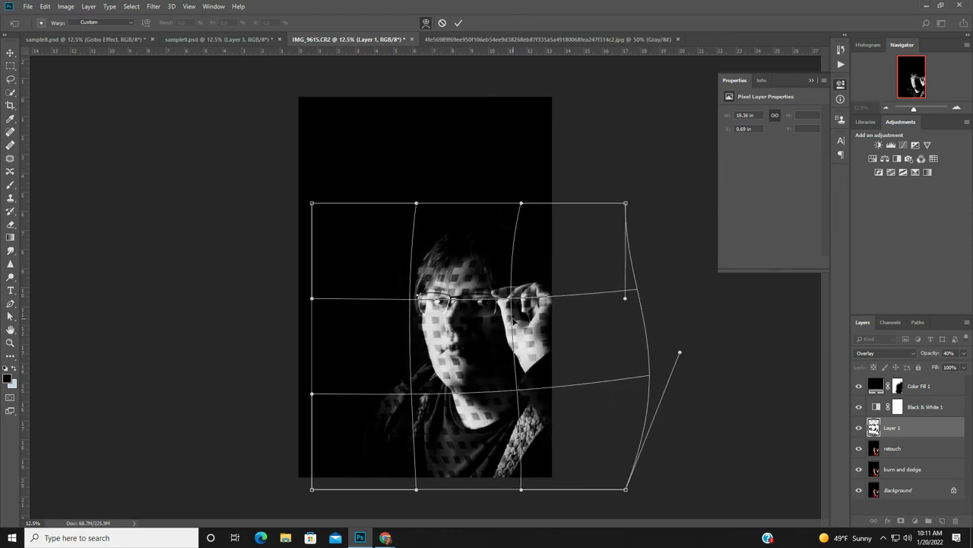
Pull the warp's upper right edge inward, raise its lower right corner toward the jacket, and apply the warp
{"action": "left_click_drag", "start_coordinate": [626, 300], "coordinate": [592, 304]}
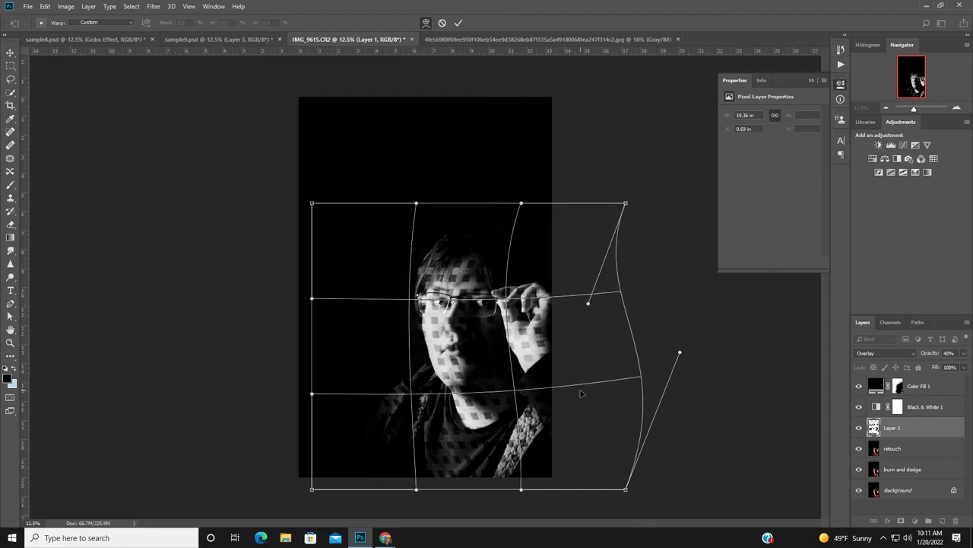
{"action": "left_click_drag", "start_coordinate": [586, 386], "coordinate": [590, 378]}
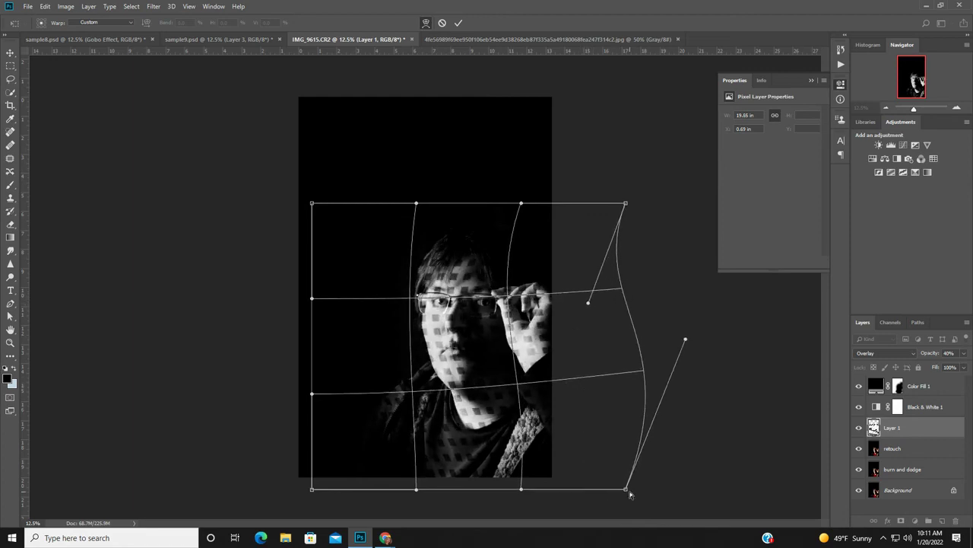
{"action": "left_click_drag", "start_coordinate": [628, 491], "coordinate": [577, 469]}
{"action": "left_click_drag", "start_coordinate": [514, 329], "coordinate": [510, 332]}
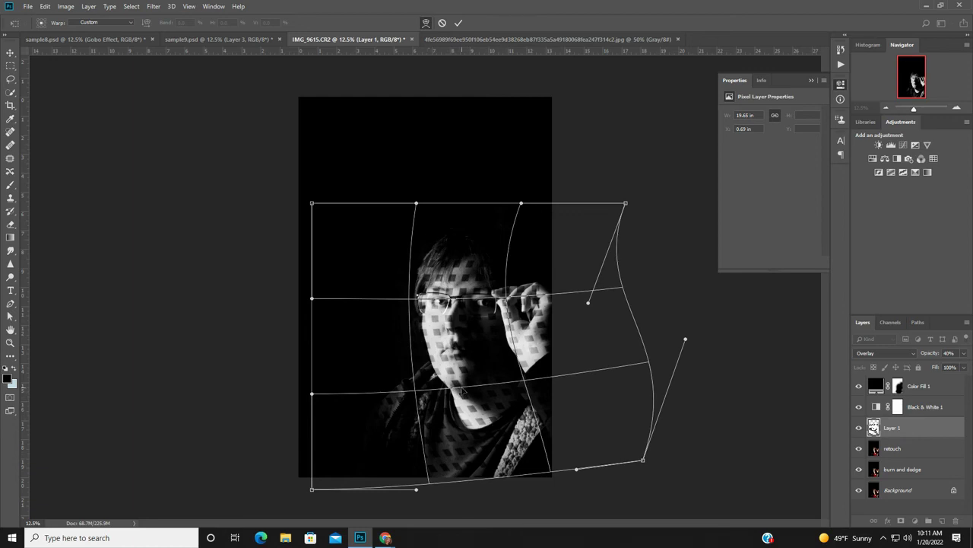
{"action": "left_click", "coordinate": [459, 23]}
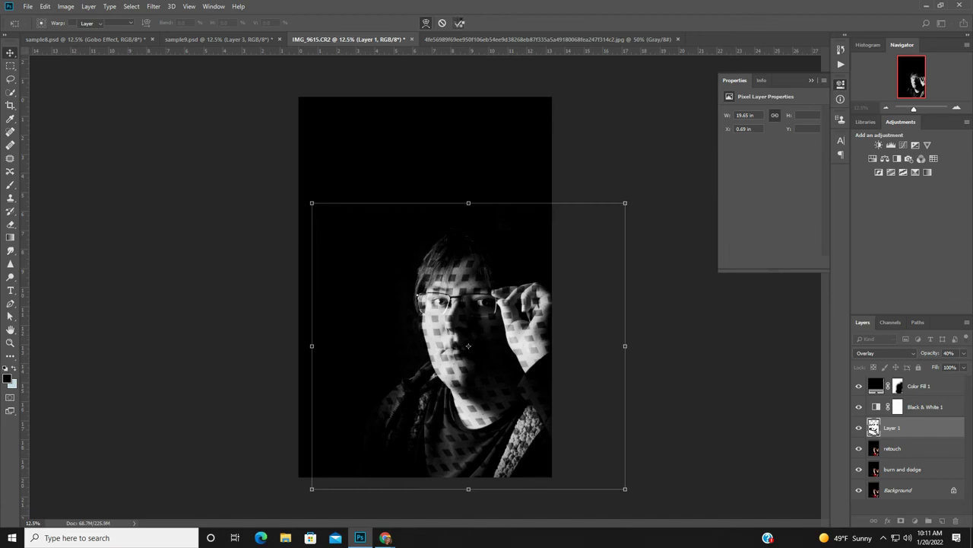
{"action": "left_click", "coordinate": [459, 22]}
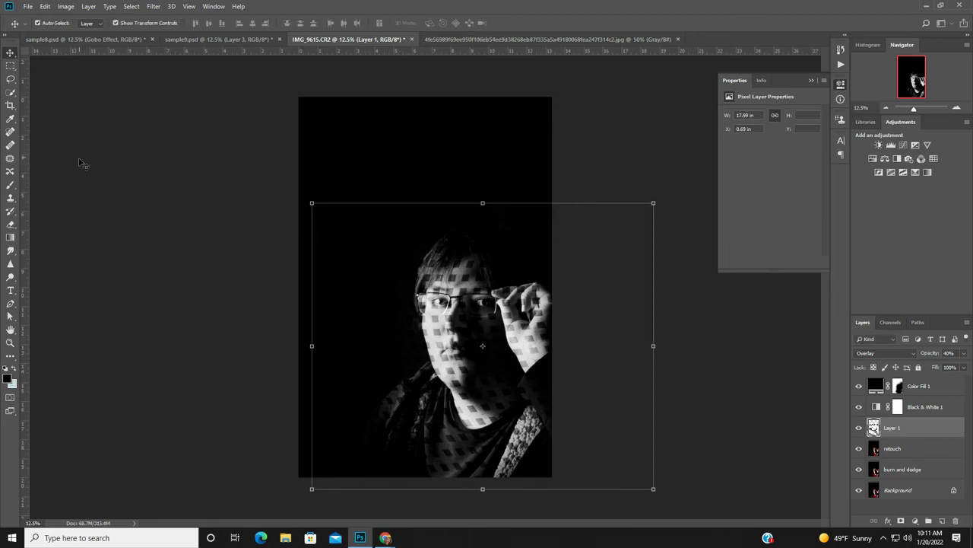
{"action": "left_click", "coordinate": [116, 23]}
{"action": "left_click", "coordinate": [116, 22]}
{"action": "left_click", "coordinate": [45, 7]}
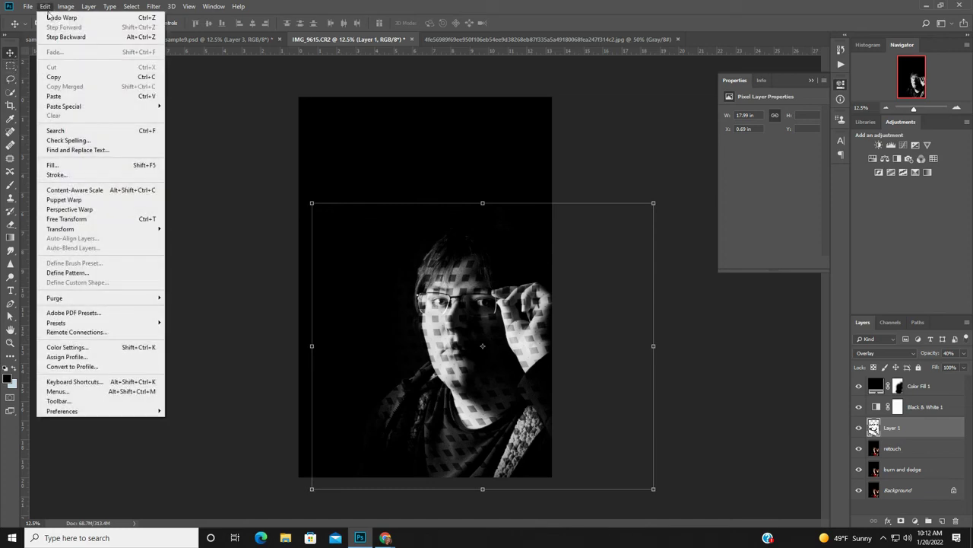
{"action": "left_click", "coordinate": [861, 391]}
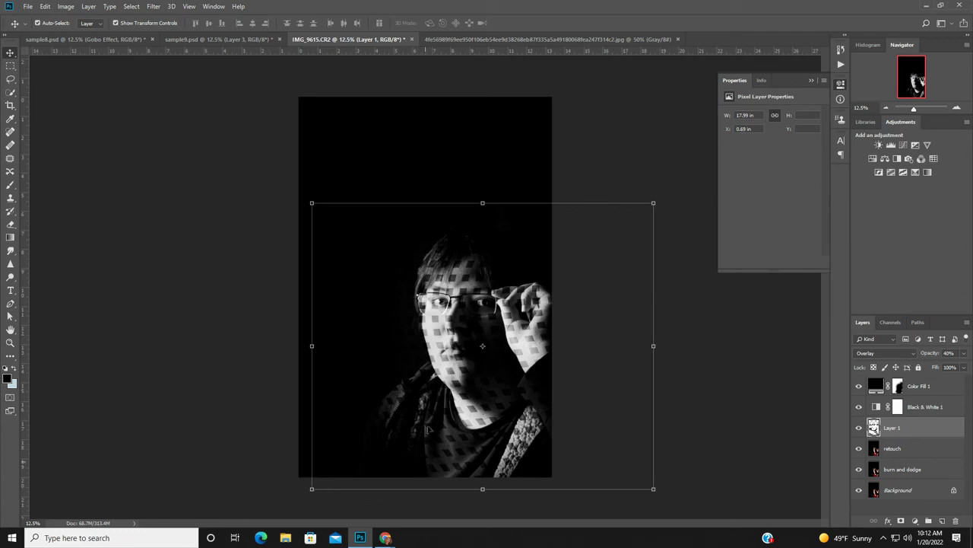
Compare the warped pattern in IMG_9615.CR2 with the gobo effect in sample8.psd and the original grid image
{"action": "left_click", "coordinate": [57, 38]}
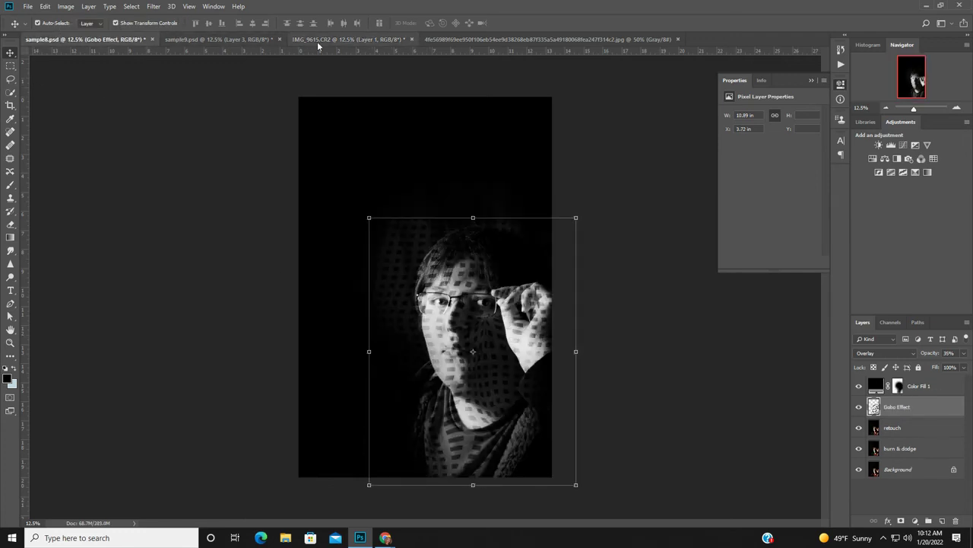
{"action": "left_click", "coordinate": [440, 39]}
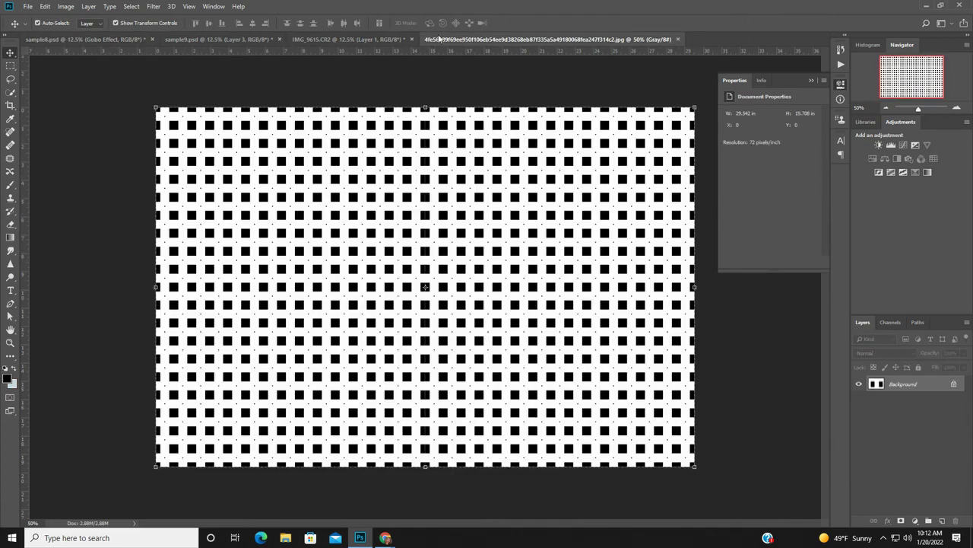
{"action": "left_click", "coordinate": [379, 39]}
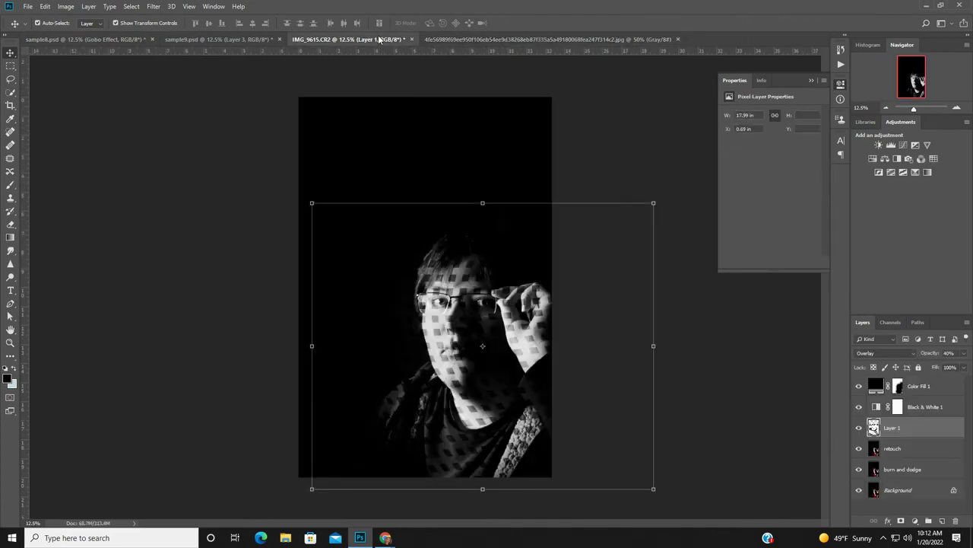
In sample9.psd, hide Black & White 1, Layer 3, Color Fill 1 and retouch to examine the Dodge and Burn layer on the face up close
{"action": "left_click", "coordinate": [223, 42]}
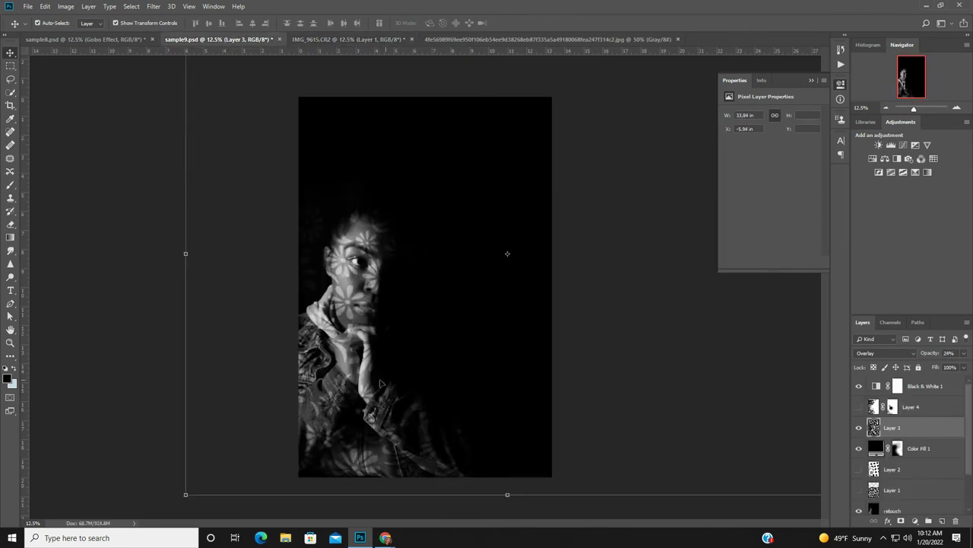
{"action": "left_click", "coordinate": [860, 385]}
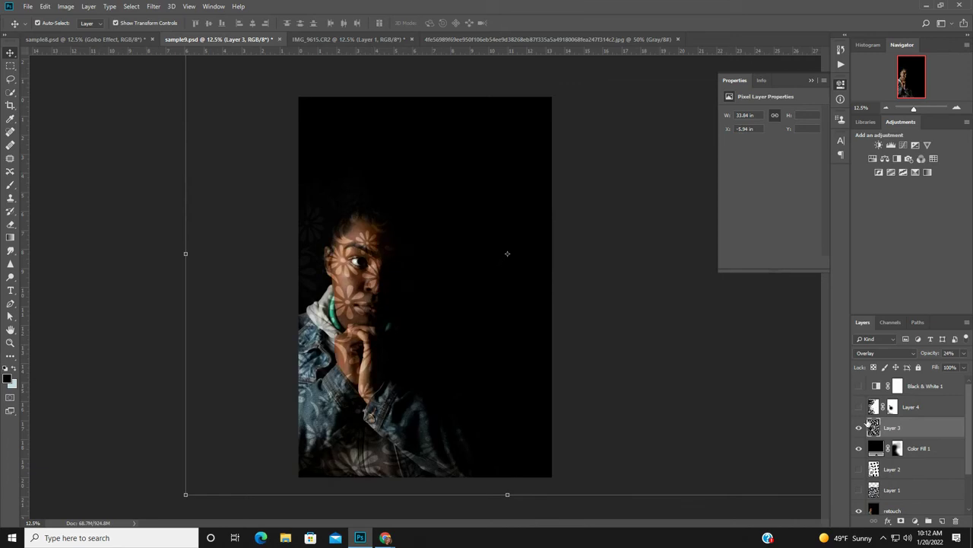
{"action": "left_click", "coordinate": [859, 427]}
{"action": "left_click", "coordinate": [859, 448]}
{"action": "scroll", "coordinate": [922, 452], "scroll_direction": "down", "scroll_amount": 2}
{"action": "left_click", "coordinate": [859, 462]}
{"action": "left_click", "coordinate": [860, 483]}
{"action": "left_click", "coordinate": [859, 483]}
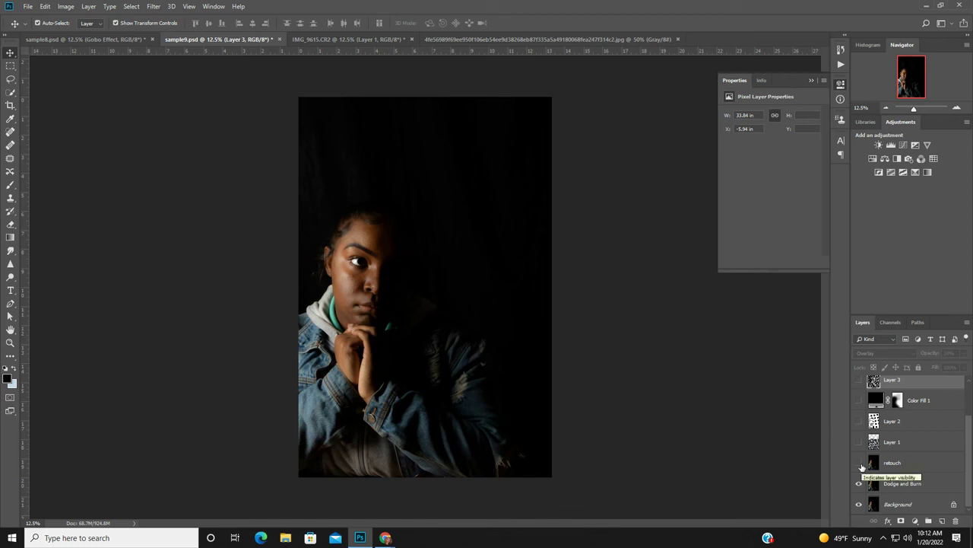
{"action": "key", "text": "ctrl+plus"}
{"action": "key", "text": "ctrl+plus"}
{"action": "key", "text": "ctrl+plus"}
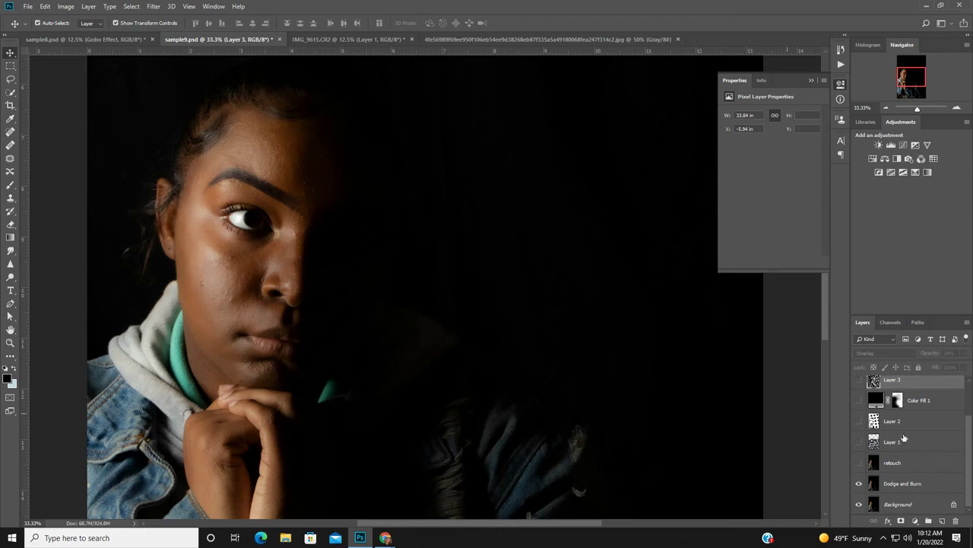
Compare the face with and without the retouch layer, leaving the retouch layer hidden
{"action": "left_click", "coordinate": [859, 462]}
{"action": "left_click", "coordinate": [860, 462]}
{"action": "left_click", "coordinate": [859, 463]}
{"action": "left_click", "coordinate": [860, 466]}
{"action": "left_click", "coordinate": [860, 466]}
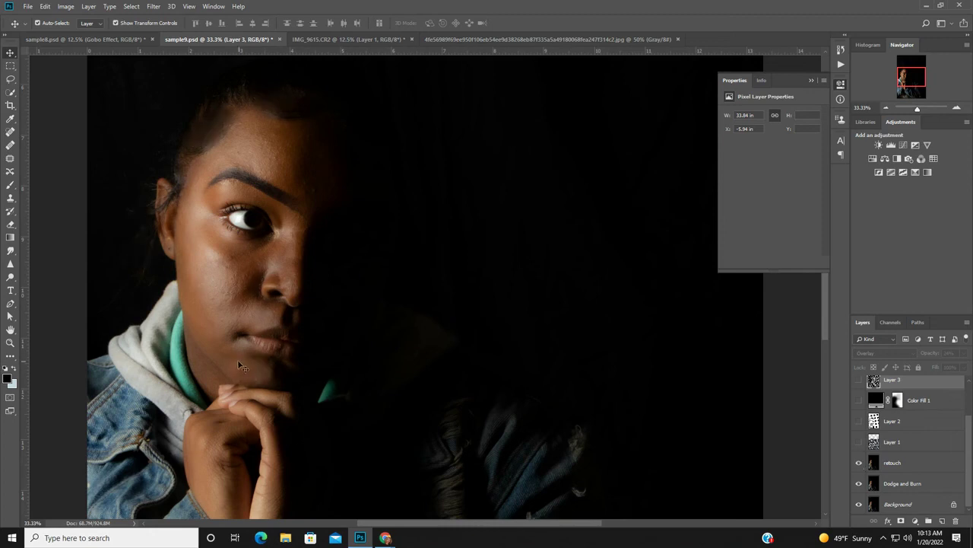
{"action": "left_click", "coordinate": [860, 463]}
Duplicate the Dodge and Burn layer in sample9.psd and name the copy retouch 2
{"action": "left_click", "coordinate": [900, 484]}
{"action": "right_click", "coordinate": [900, 484]}
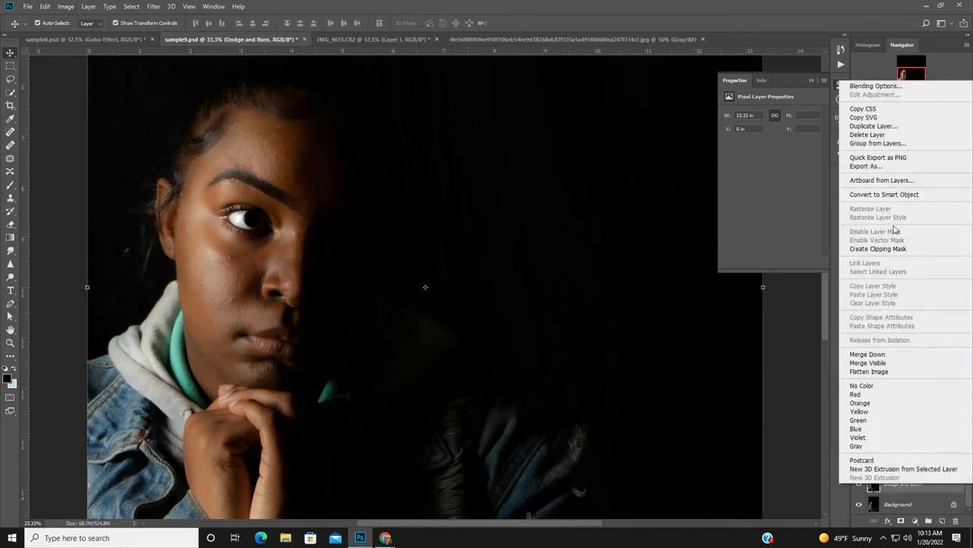
{"action": "left_click", "coordinate": [882, 126]}
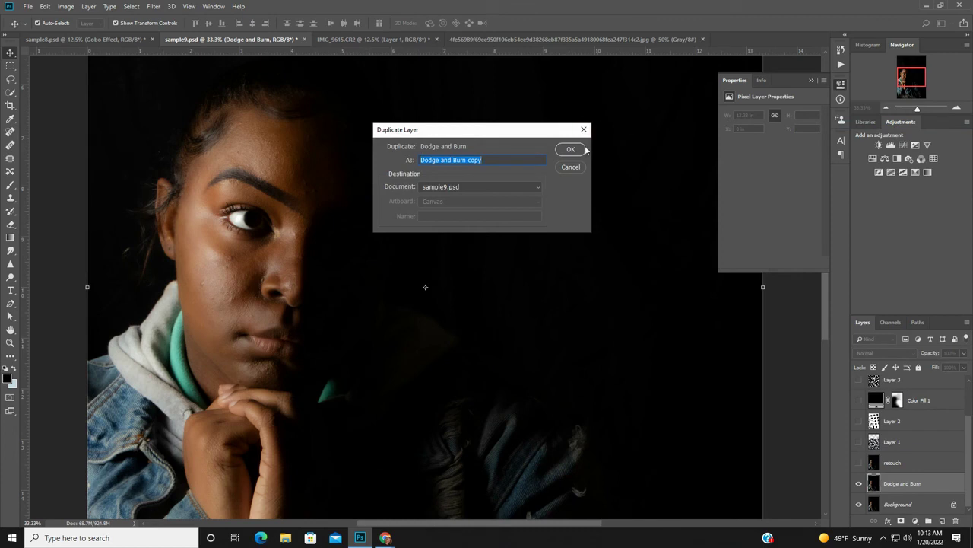
{"action": "type", "text": "retouch 2"}
{"action": "left_click", "coordinate": [571, 149]}
Try to patch the crease on the cheek beside the mouth with the Patch tool, undo the patch and deselect
{"action": "left_click", "coordinate": [10, 158]}
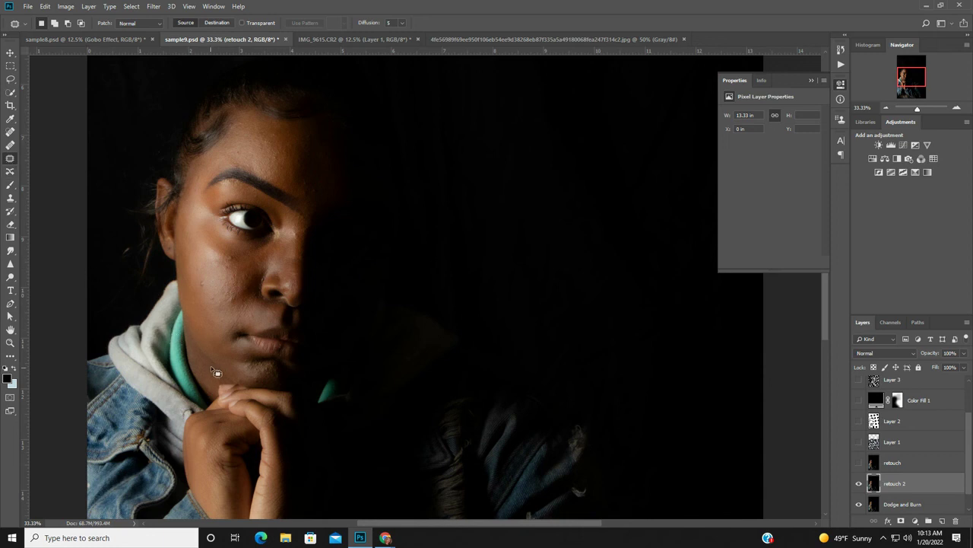
{"action": "mouse_move", "coordinate": [203, 318]}
{"action": "left_mouse_down"}
{"action": "mouse_move", "coordinate": [220, 341]}
{"action": "mouse_move", "coordinate": [213, 355]}
{"action": "mouse_move", "coordinate": [200, 346]}
{"action": "mouse_move", "coordinate": [201, 324]}
{"action": "mouse_move", "coordinate": [263, 377]}
{"action": "left_mouse_up"}
{"action": "key", "text": "ctrl+d"}
{"action": "mouse_move", "coordinate": [207, 332]}
{"action": "left_mouse_down"}
{"action": "mouse_move", "coordinate": [210, 352]}
{"action": "mouse_move", "coordinate": [222, 354]}
{"action": "mouse_move", "coordinate": [228, 333]}
{"action": "mouse_move", "coordinate": [227, 350]}
{"action": "mouse_move", "coordinate": [272, 382]}
{"action": "left_mouse_up"}
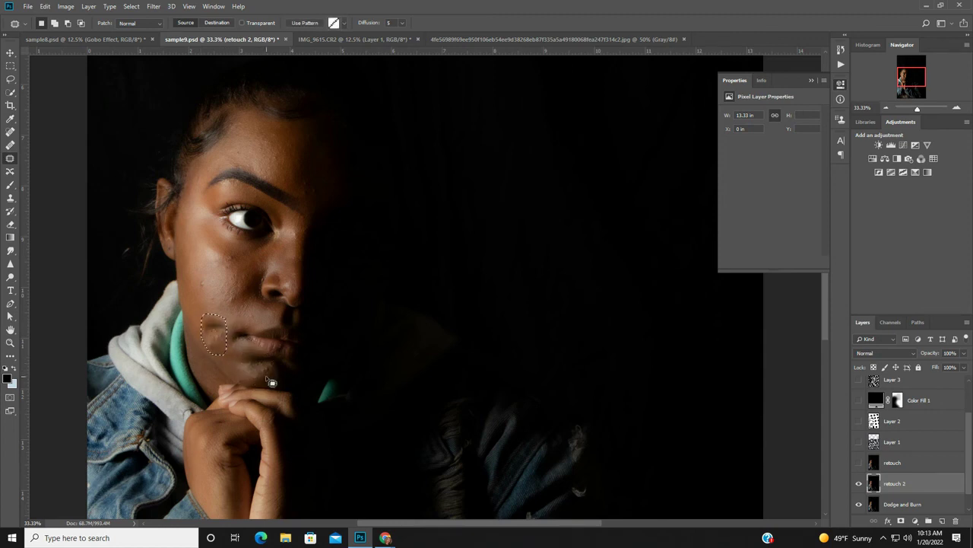
{"action": "left_click", "coordinate": [46, 7]}
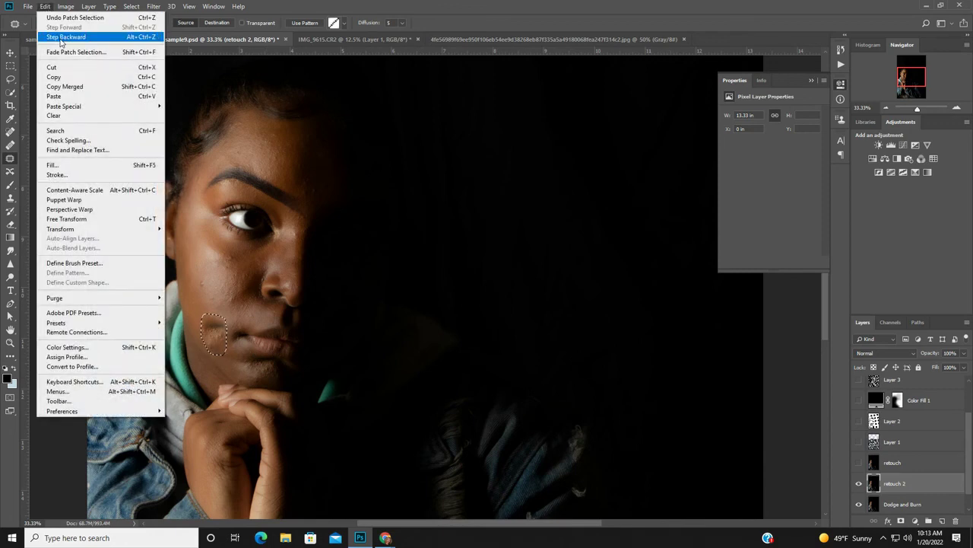
{"action": "left_click", "coordinate": [62, 36]}
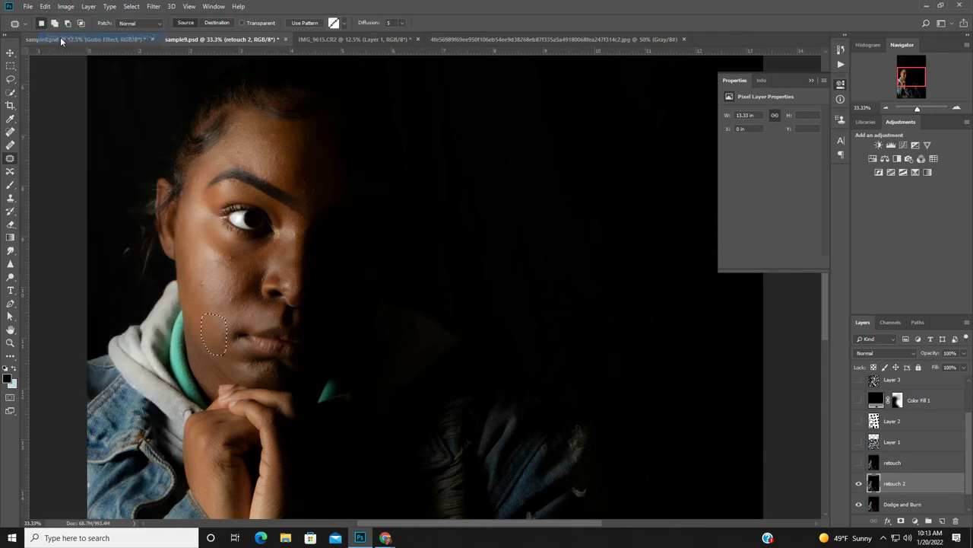
{"action": "left_click", "coordinate": [131, 7]}
{"action": "left_click", "coordinate": [132, 29]}
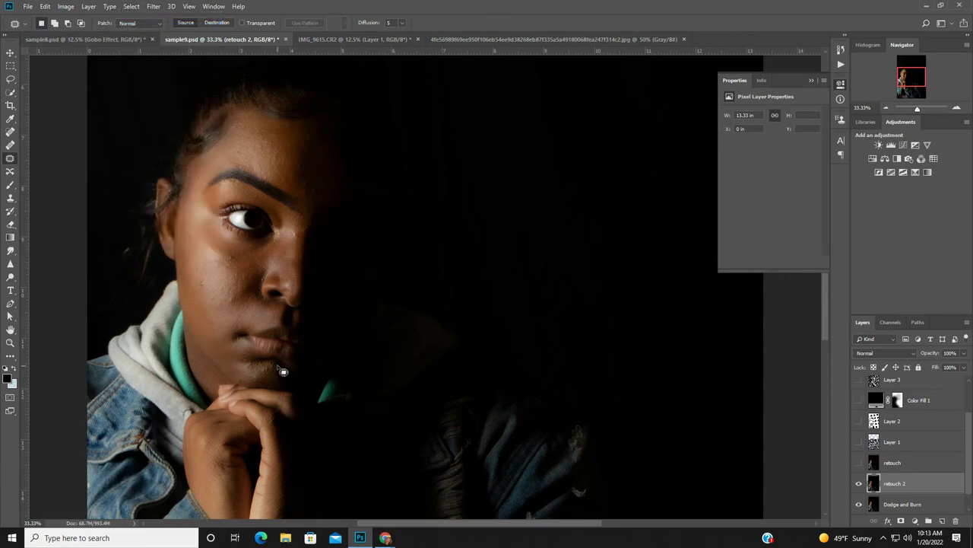
Patch the uneven skin on the chin below the lips, deselect, and compare the face with and without retouch 2
{"action": "mouse_move", "coordinate": [287, 366]}
{"action": "left_mouse_down"}
{"action": "mouse_move", "coordinate": [249, 363]}
{"action": "mouse_move", "coordinate": [258, 390]}
{"action": "mouse_move", "coordinate": [280, 389]}
{"action": "mouse_move", "coordinate": [289, 368]}
{"action": "mouse_move", "coordinate": [245, 371]}
{"action": "mouse_move", "coordinate": [219, 348]}
{"action": "mouse_move", "coordinate": [203, 350]}
{"action": "mouse_move", "coordinate": [196, 330]}
{"action": "mouse_move", "coordinate": [223, 293]}
{"action": "mouse_move", "coordinate": [206, 260]}
{"action": "mouse_move", "coordinate": [273, 256]}
{"action": "mouse_move", "coordinate": [285, 200]}
{"action": "mouse_move", "coordinate": [281, 172]}
{"action": "mouse_move", "coordinate": [263, 153]}
{"action": "mouse_move", "coordinate": [299, 177]}
{"action": "mouse_move", "coordinate": [260, 158]}
{"action": "mouse_move", "coordinate": [250, 144]}
{"action": "mouse_move", "coordinate": [274, 145]}
{"action": "left_mouse_up"}
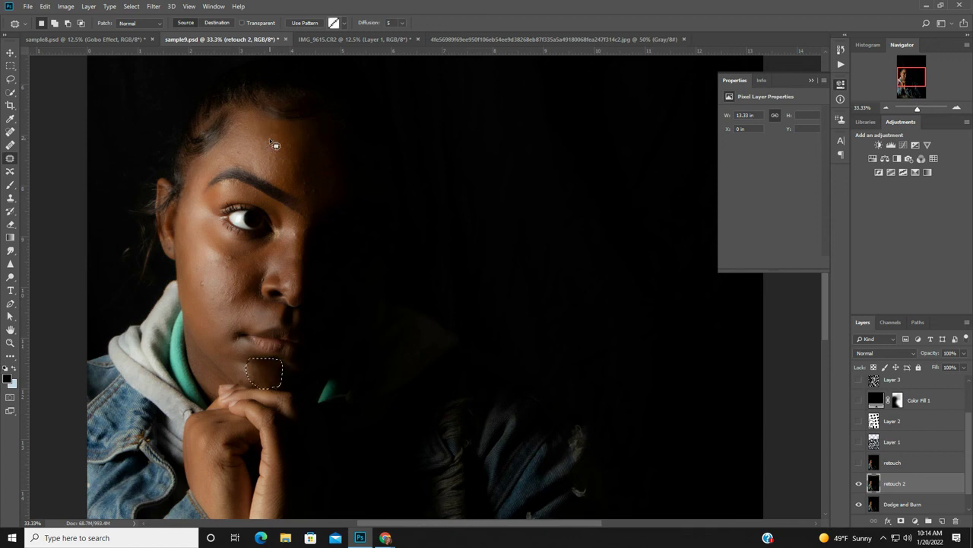
{"action": "left_click", "coordinate": [131, 6]}
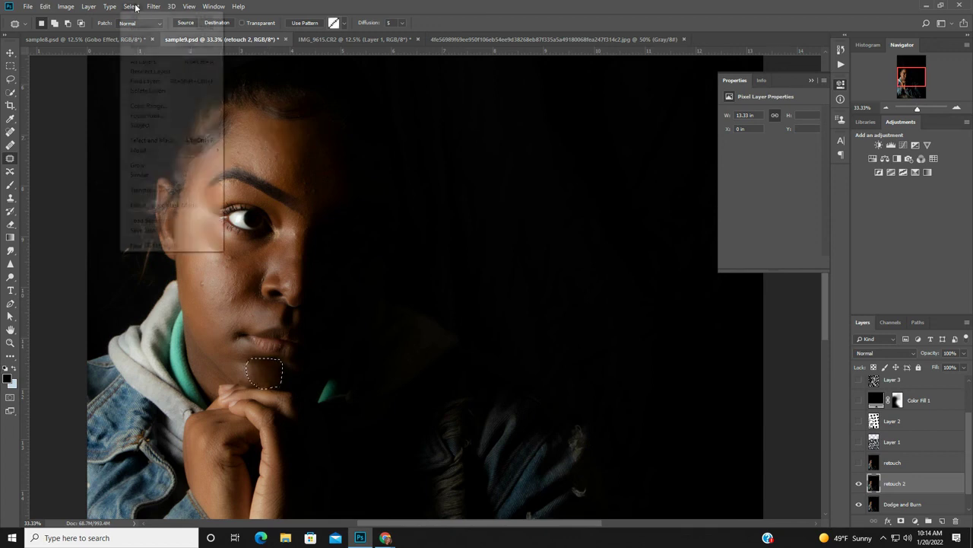
{"action": "left_click", "coordinate": [144, 27]}
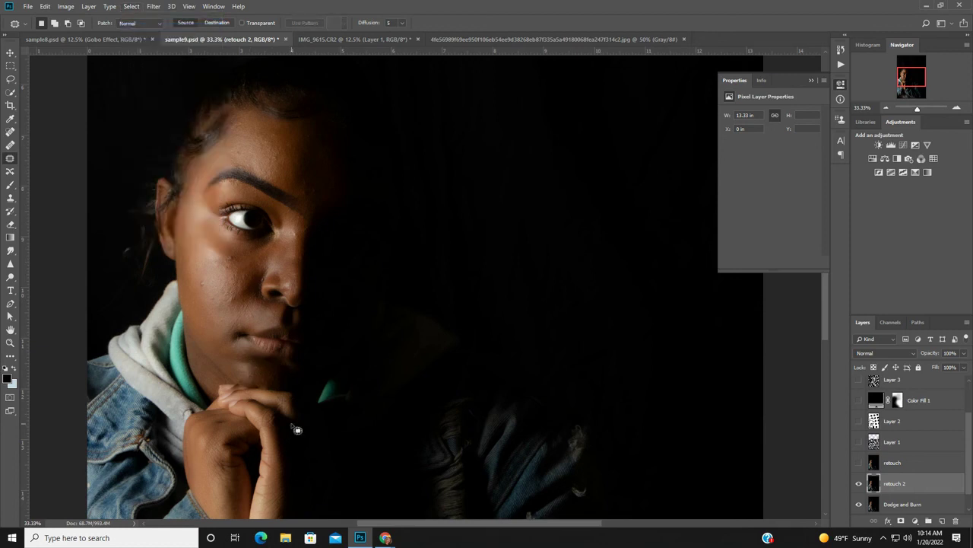
{"action": "left_click", "coordinate": [860, 484]}
{"action": "left_click", "coordinate": [860, 484]}
{"action": "left_click", "coordinate": [860, 484]}
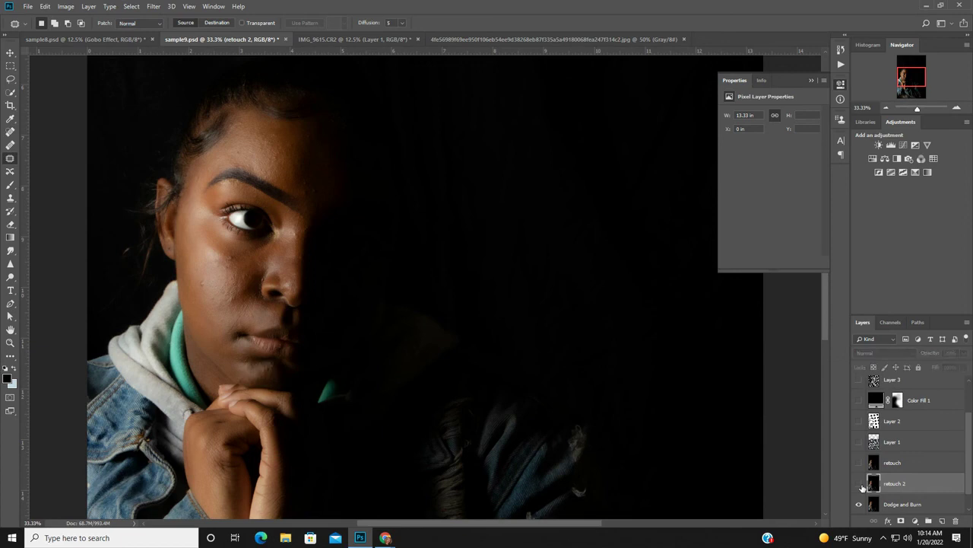
{"action": "left_click", "coordinate": [860, 485]}
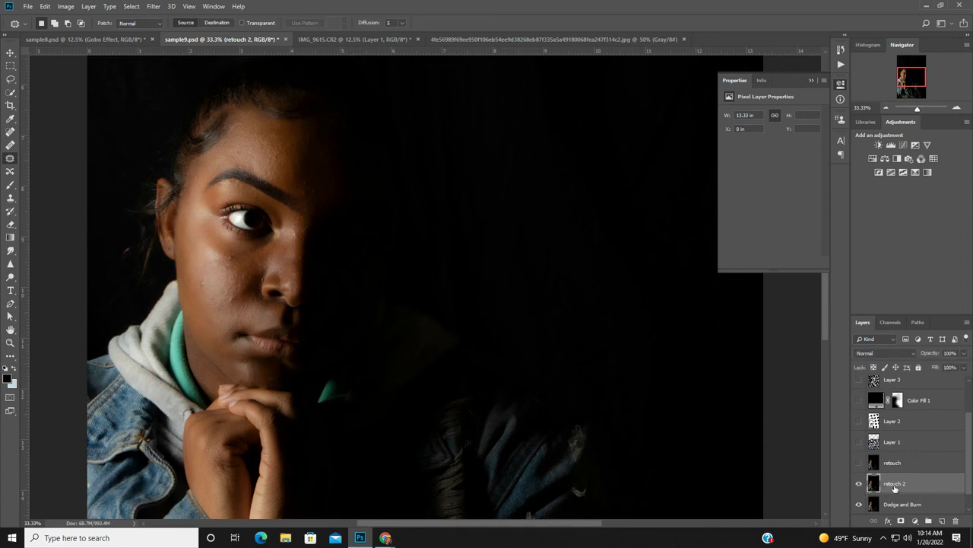
Set the Clone Stamp opacity to 27% and clone over the skin on the chin below the lips
{"action": "left_click", "coordinate": [16, 199]}
{"action": "left_click", "coordinate": [59, 198]}
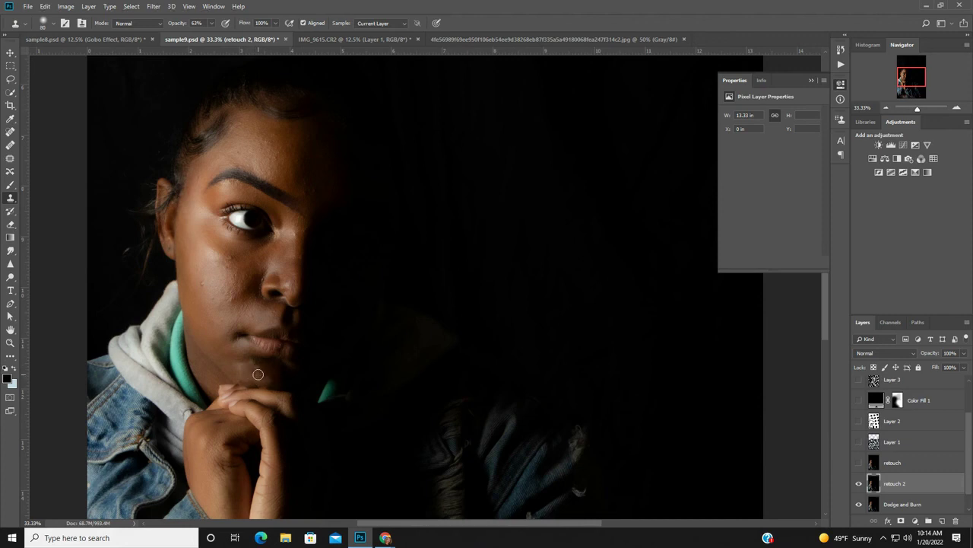
{"action": "left_click", "coordinate": [212, 26]}
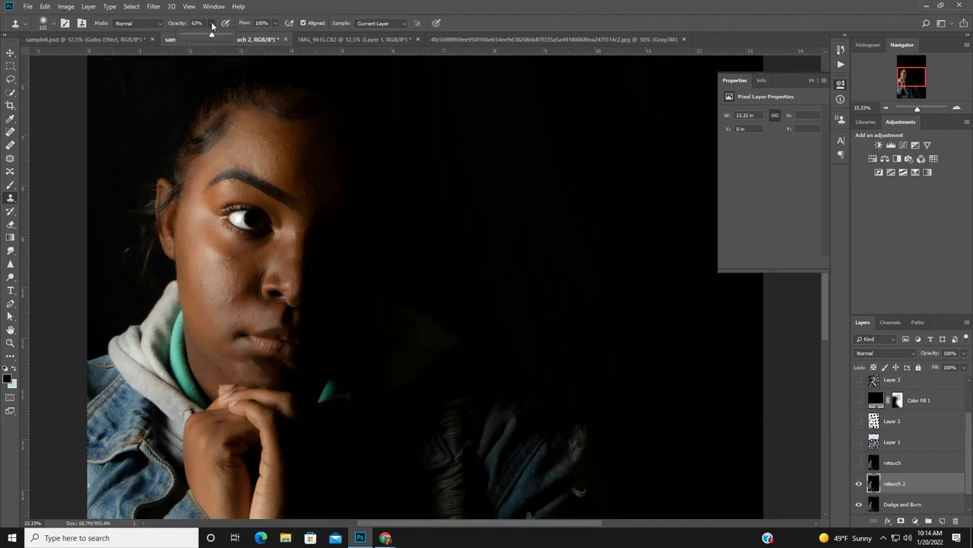
{"action": "left_click_drag", "start_coordinate": [198, 36], "coordinate": [194, 36]}
{"action": "left_click", "coordinate": [248, 363]}
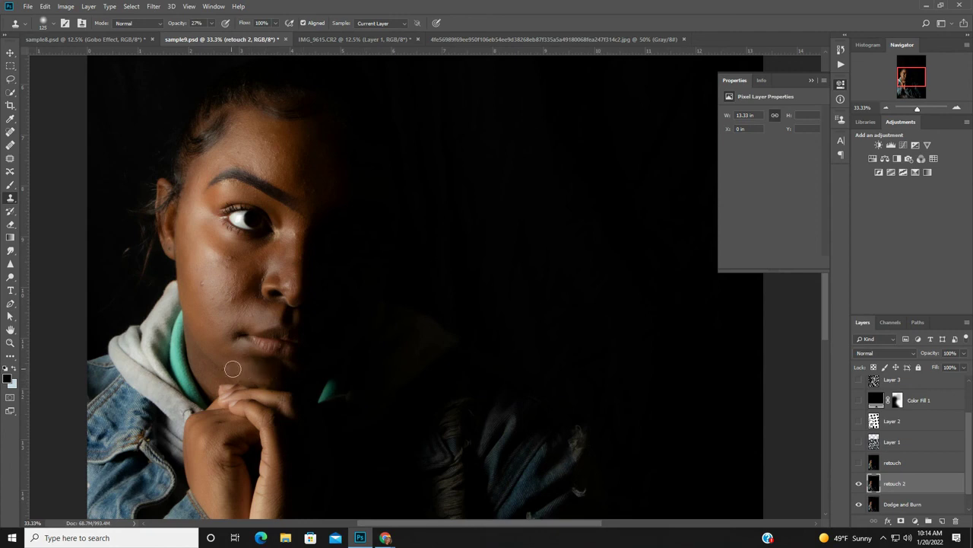
Choose the Dodge tool, enlarge its brush over the chin, and compare the face with and without retouch 2
{"action": "left_click", "coordinate": [11, 252]}
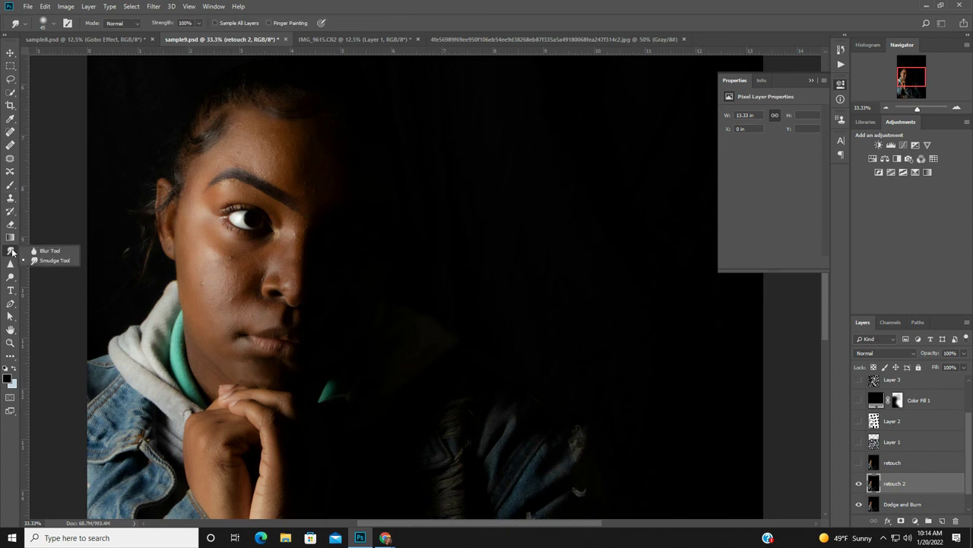
{"action": "right_click", "coordinate": [10, 277]}
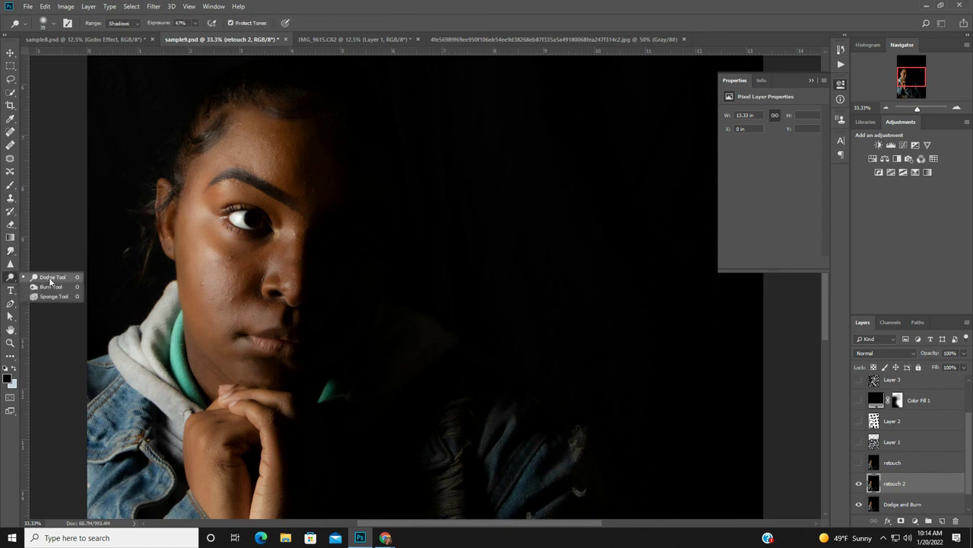
{"action": "left_click", "coordinate": [47, 279]}
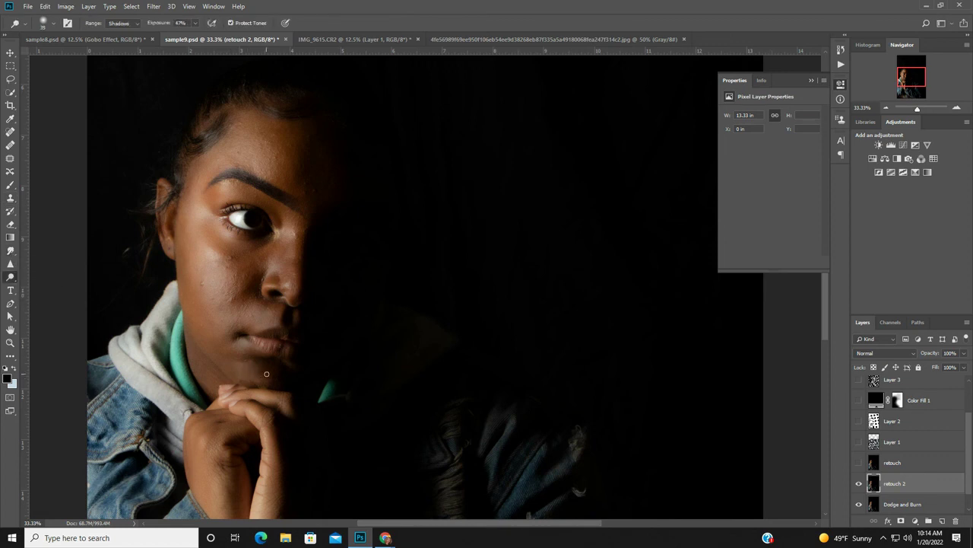
{"action": "key", "text": "bracketright"}
{"action": "key", "text": "bracketright"}
{"action": "key", "text": "bracketright"}
{"action": "key", "text": "bracketright"}
{"action": "key", "text": "bracketright"}
{"action": "key", "text": "bracketright"}
{"action": "key", "text": "bracketright"}
{"action": "key", "text": "bracketright"}
{"action": "left_click", "coordinate": [859, 484]}
{"action": "left_click", "coordinate": [860, 484]}
Patch the small blemish on the cheek below the eye, deselect, and compare the face with and without retouch 2
{"action": "left_click", "coordinate": [10, 159]}
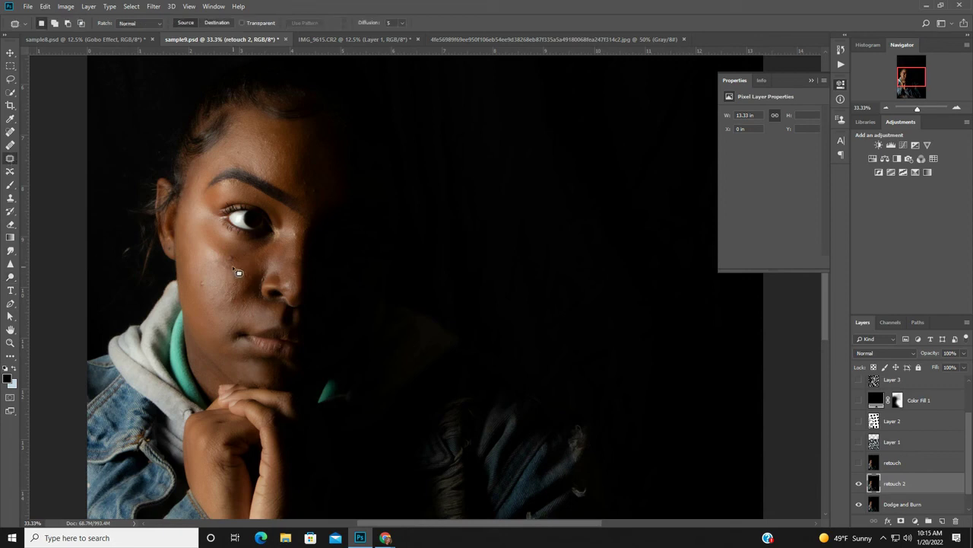
{"action": "mouse_move", "coordinate": [234, 258]}
{"action": "left_mouse_down"}
{"action": "mouse_move", "coordinate": [226, 267]}
{"action": "mouse_move", "coordinate": [247, 255]}
{"action": "mouse_move", "coordinate": [226, 248]}
{"action": "mouse_move", "coordinate": [242, 259]}
{"action": "left_mouse_up"}
{"action": "left_click", "coordinate": [413, 223]}
{"action": "left_click", "coordinate": [860, 484]}
{"action": "left_click", "coordinate": [859, 484]}
{"action": "mouse_move", "coordinate": [387, 539]}
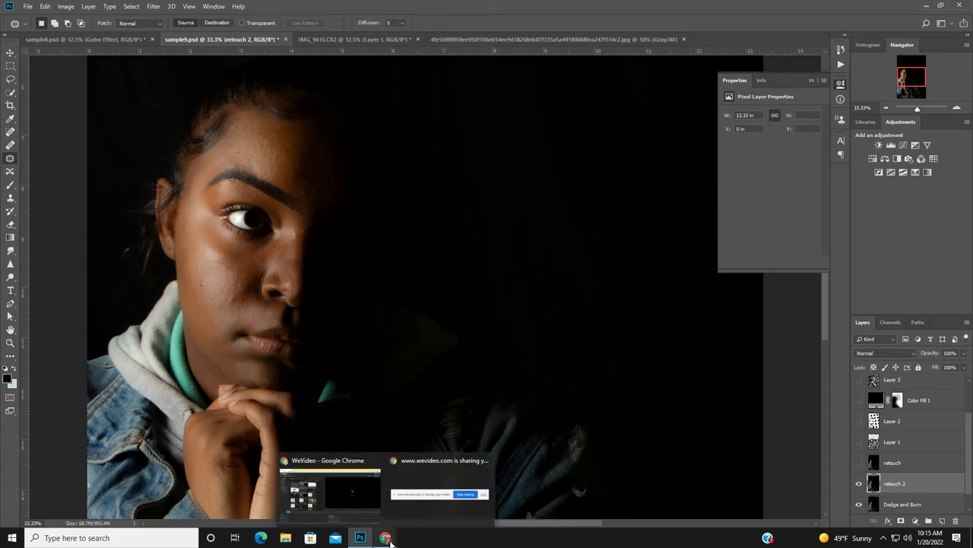
{"action": "left_click", "coordinate": [464, 498]}
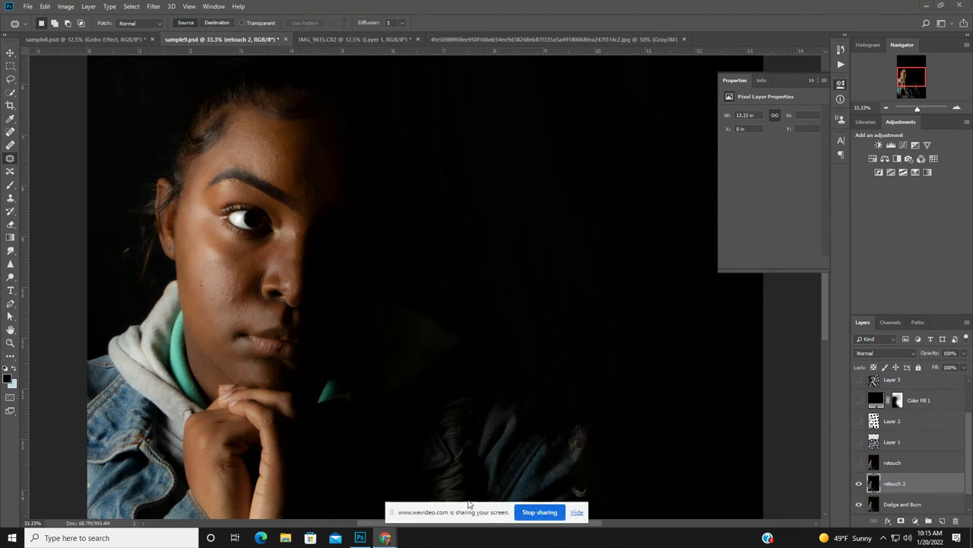